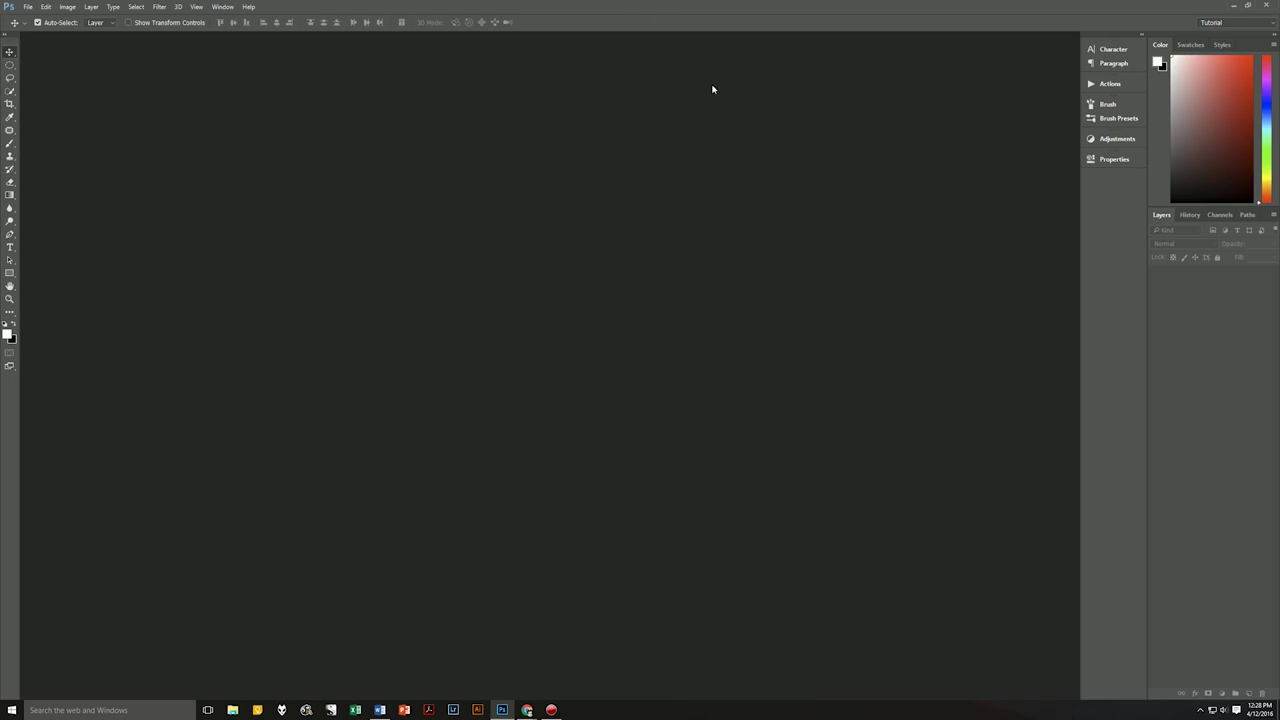
Create a new document named Comic Book Text, 3840 by 2160 pixels at 150 pixels/inch, with the sRGB IEC61966-2.1 color profile.
key("ctrl+n")
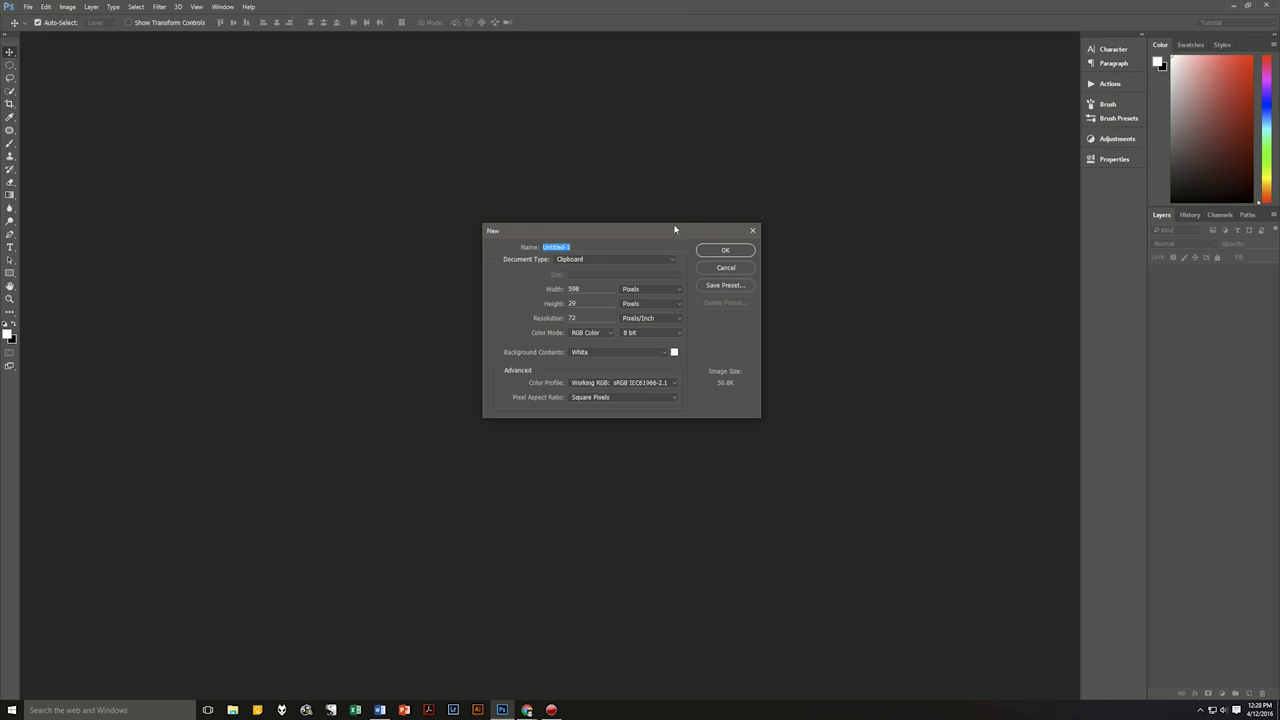
left_click_drag(678, 226, 707, 137)
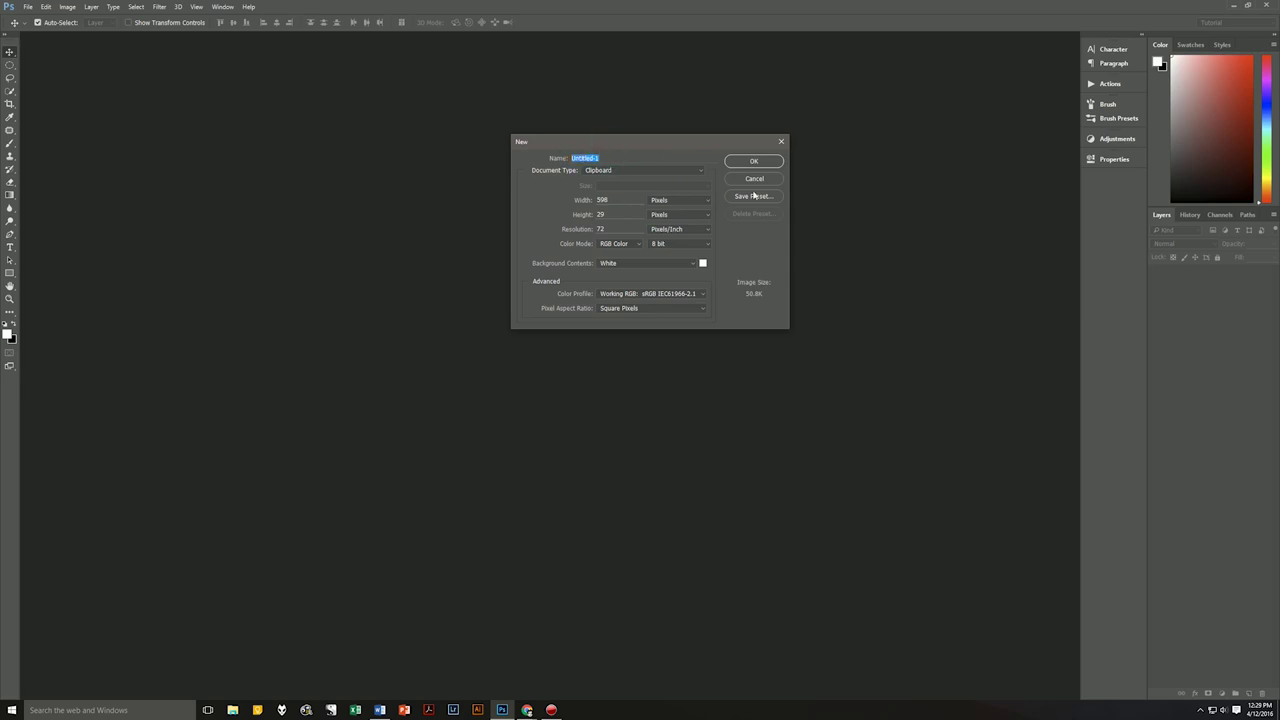
type("Comic Book Text")
double_click(622, 199)
type("3840")
double_click(610, 214)
type("2160")
double_click(605, 229)
type("150")
left_click(641, 293)
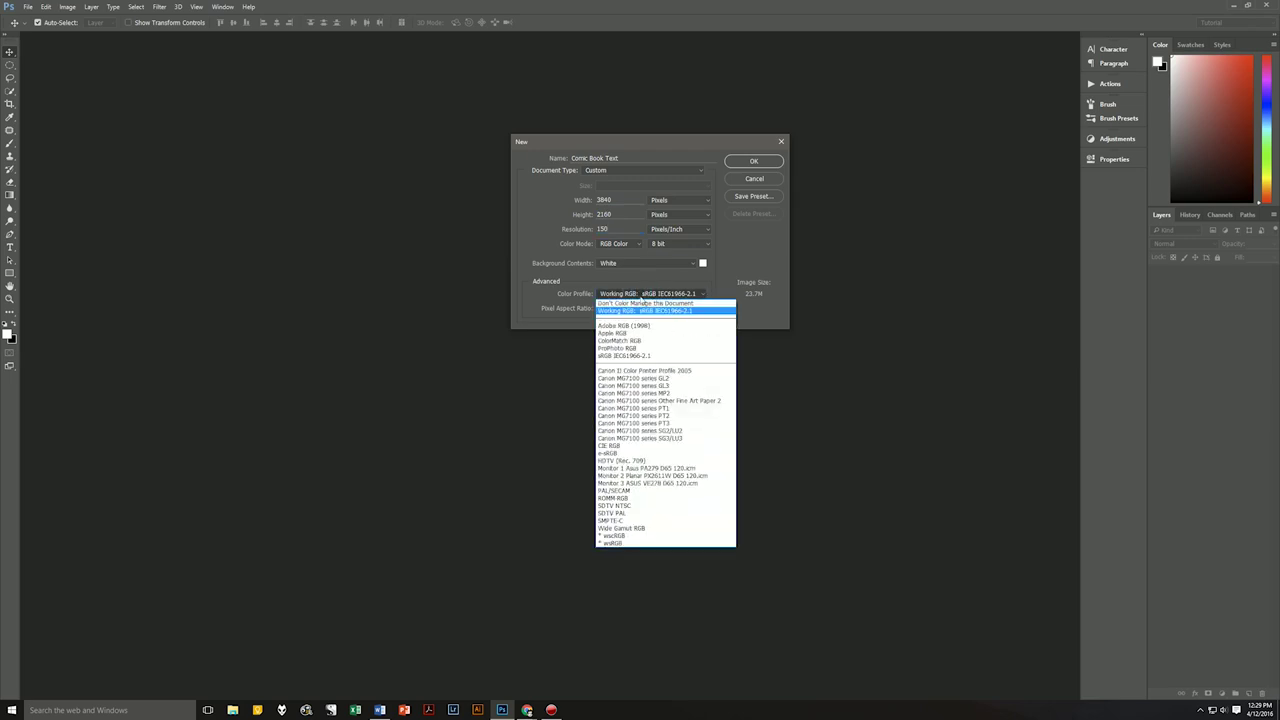
left_click(640, 355)
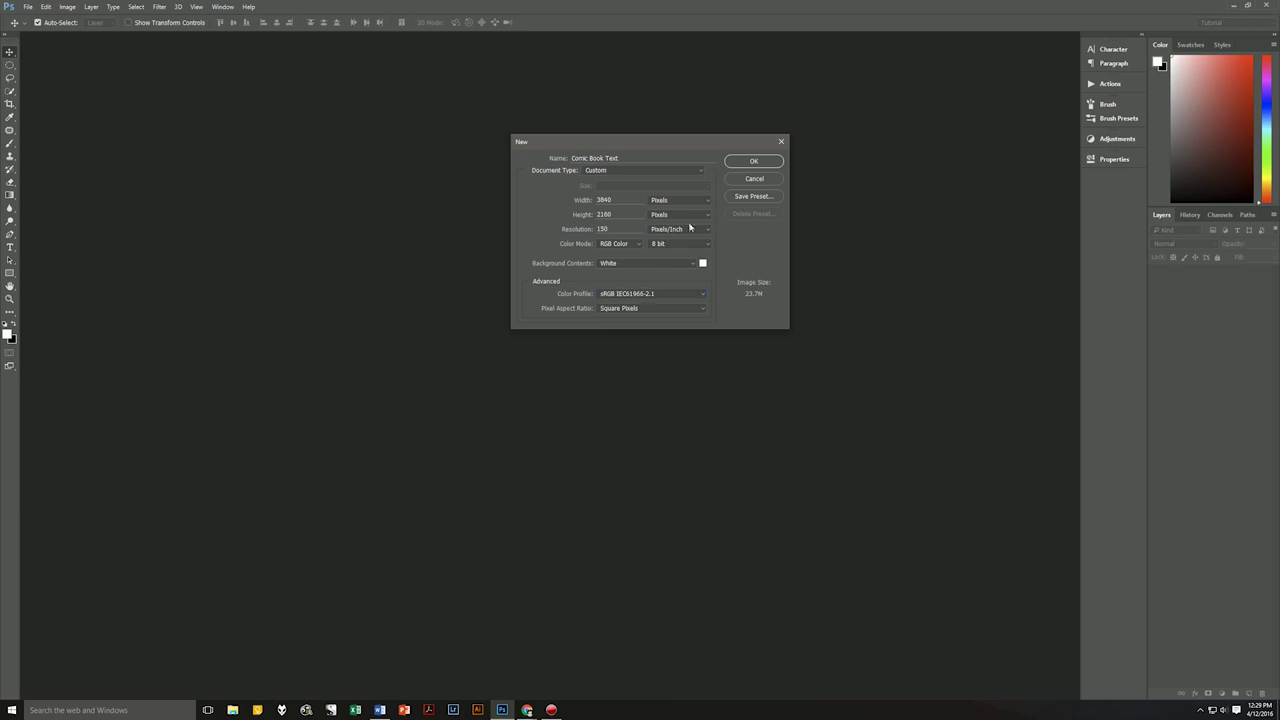
left_click(757, 160)
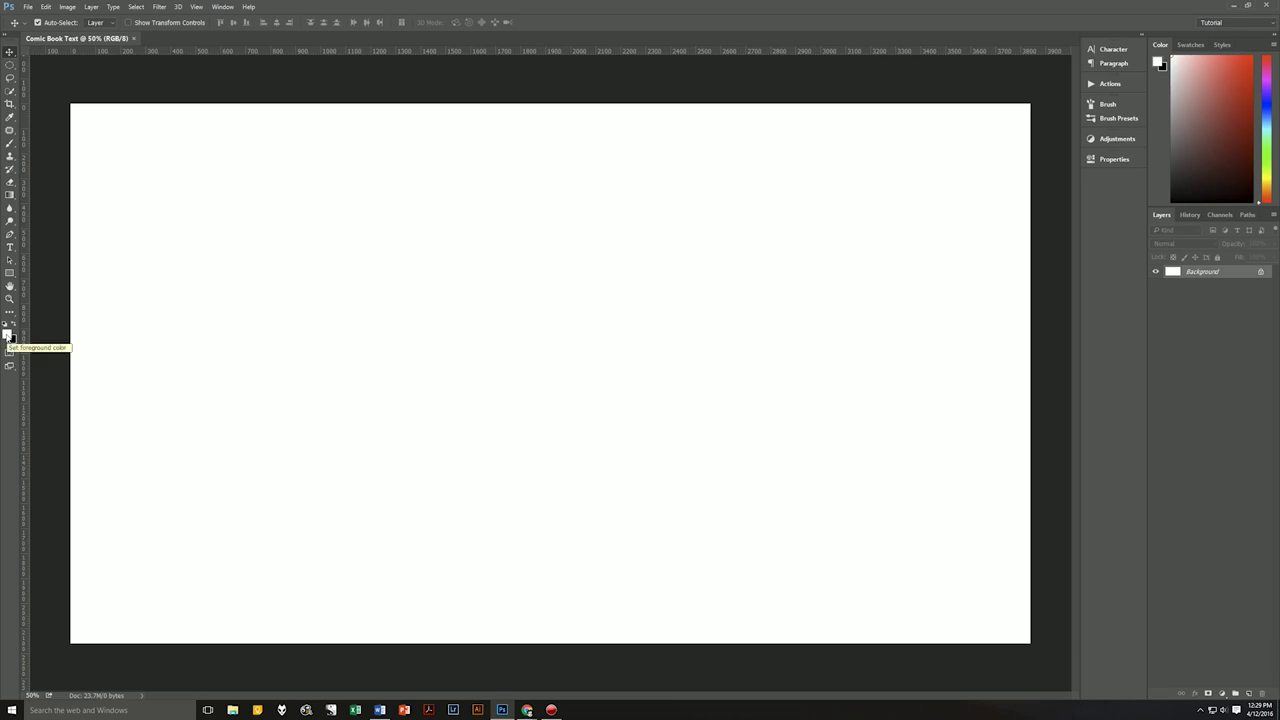
Set the foreground color to the blue with hex value 3c93dd.
left_click(8, 335)
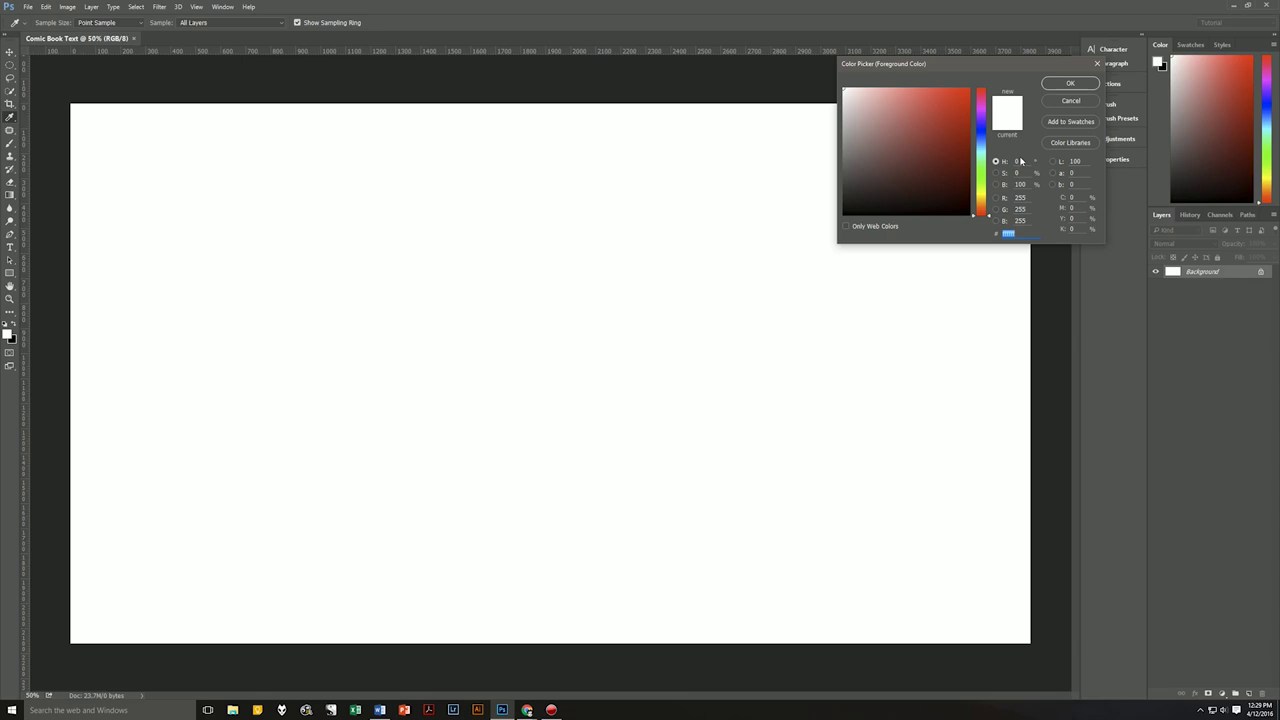
type("3c9")
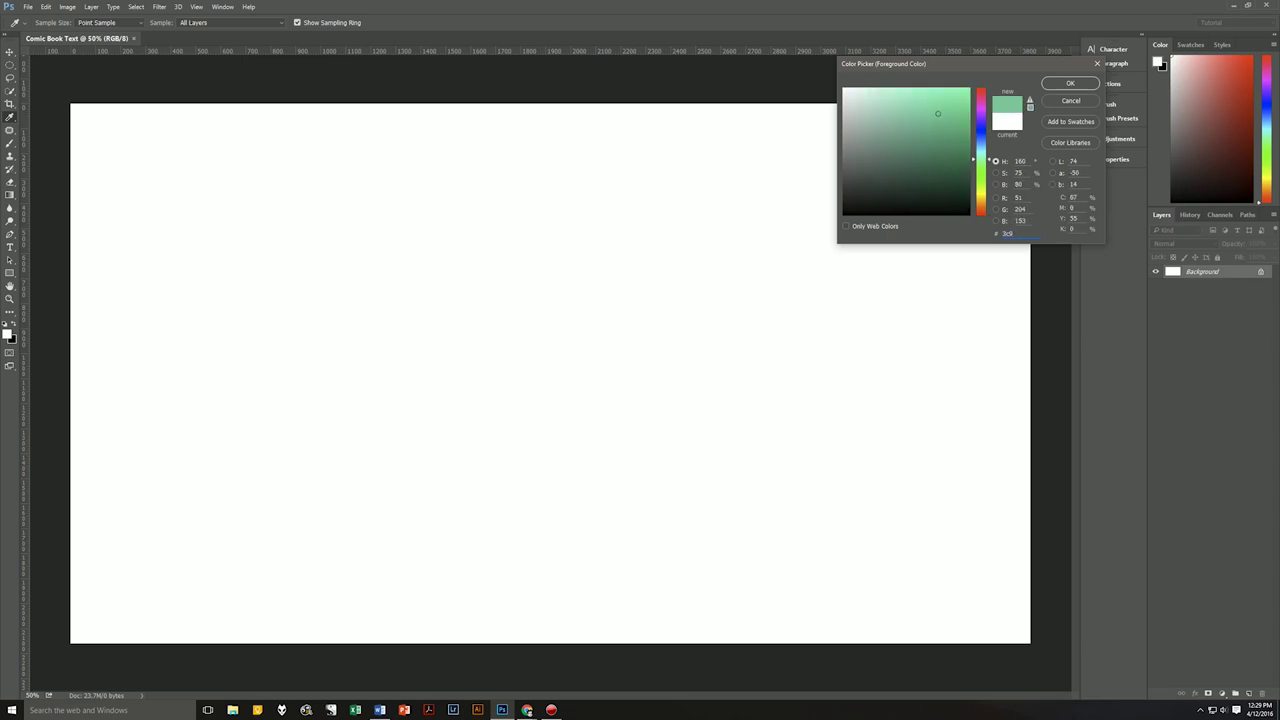
type("3dd")
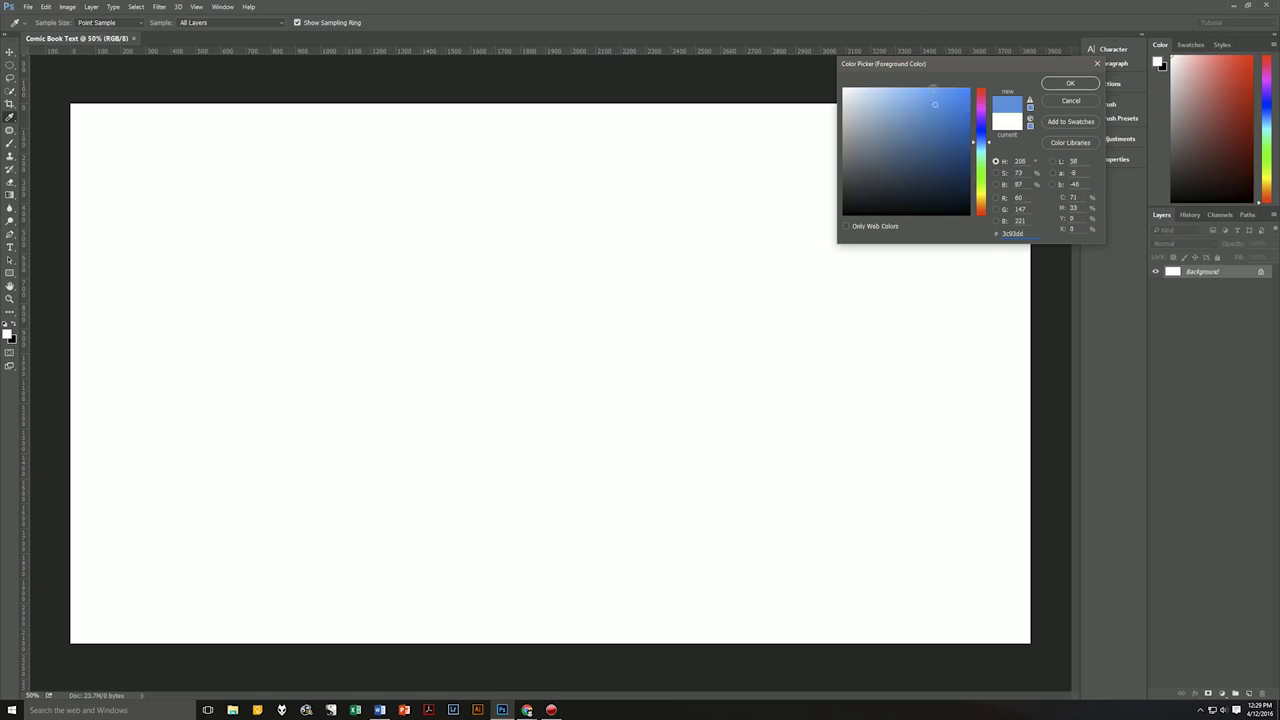
left_click(1060, 84)
key("v")
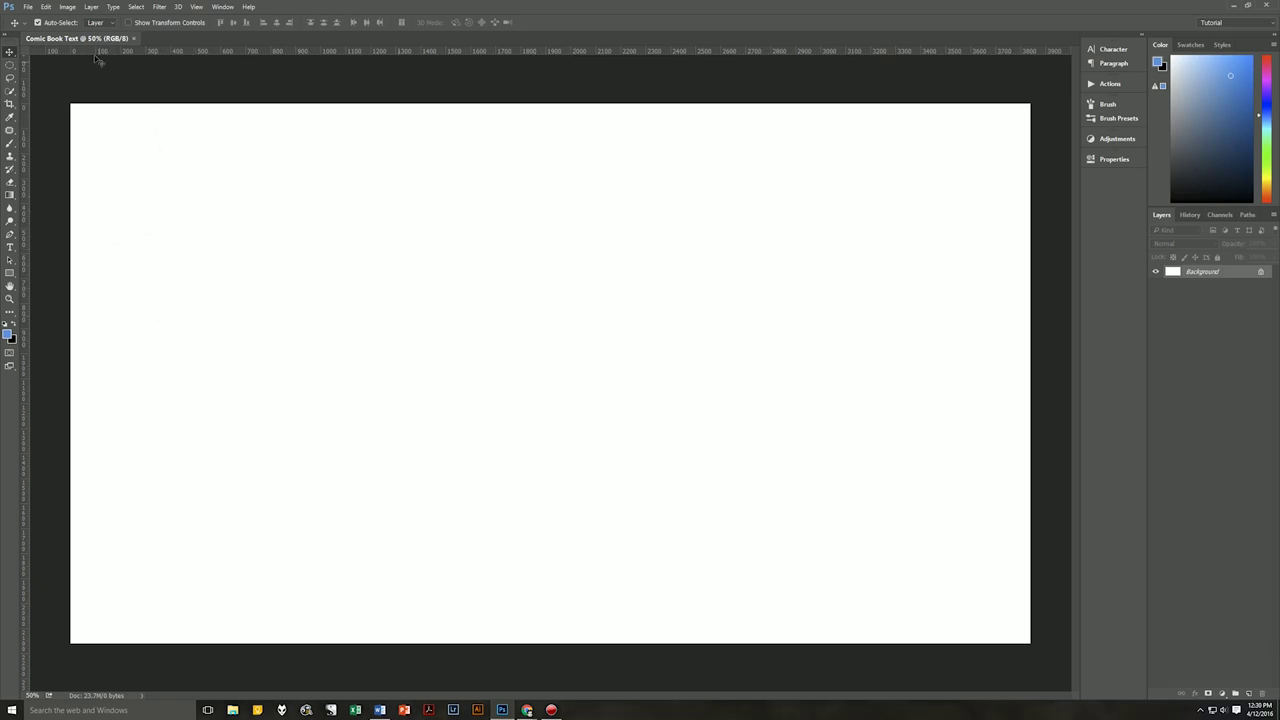
Fill the white background layer with the blue foreground color.
left_click(45, 7)
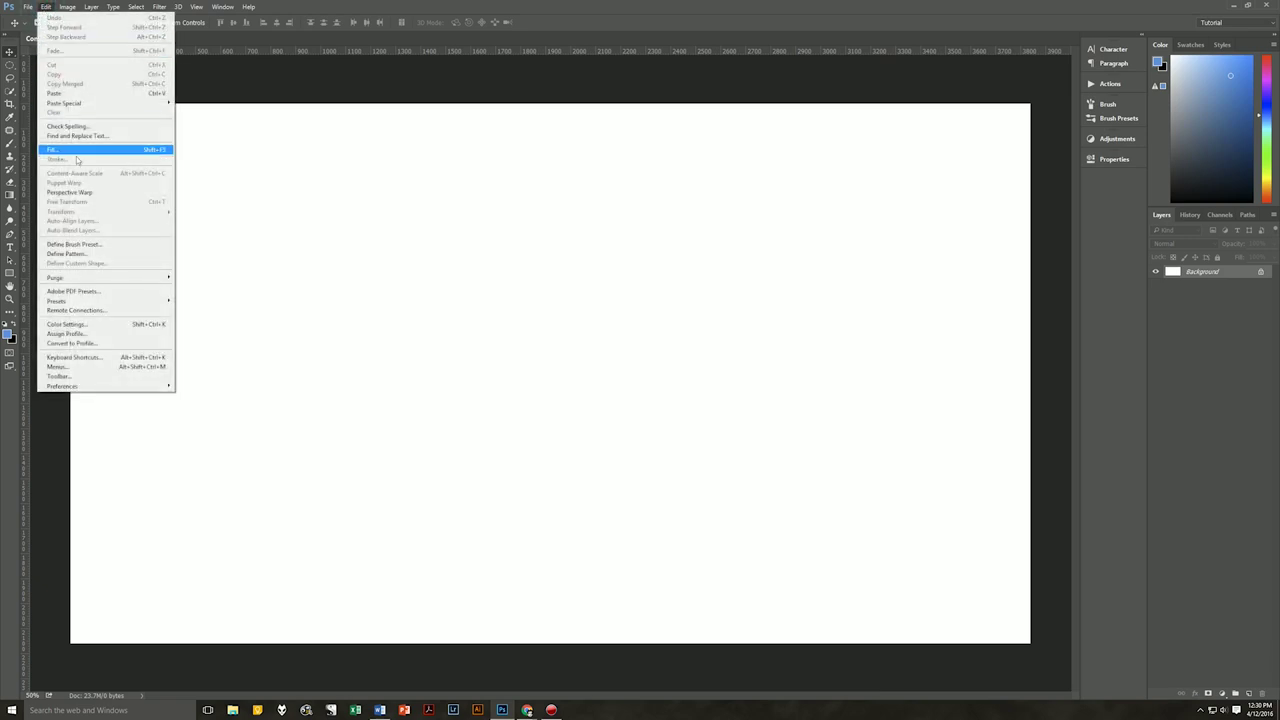
left_click(527, 134)
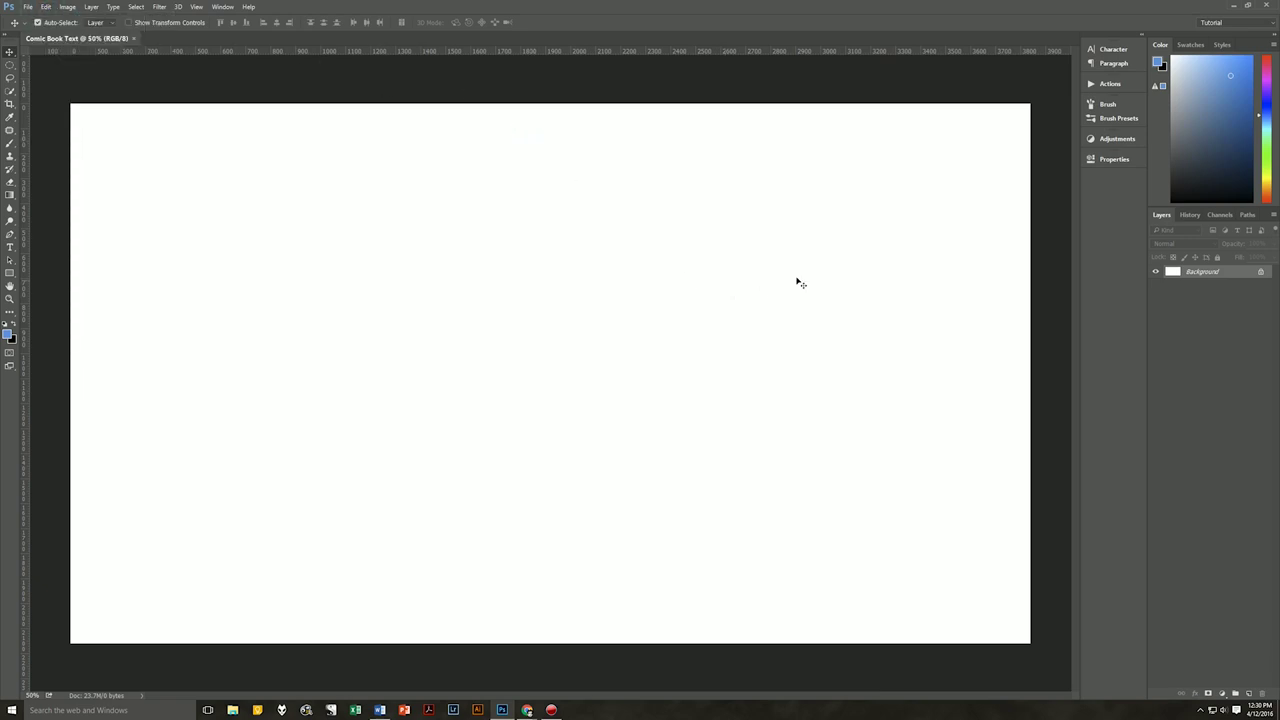
key("alt+BackSpace")
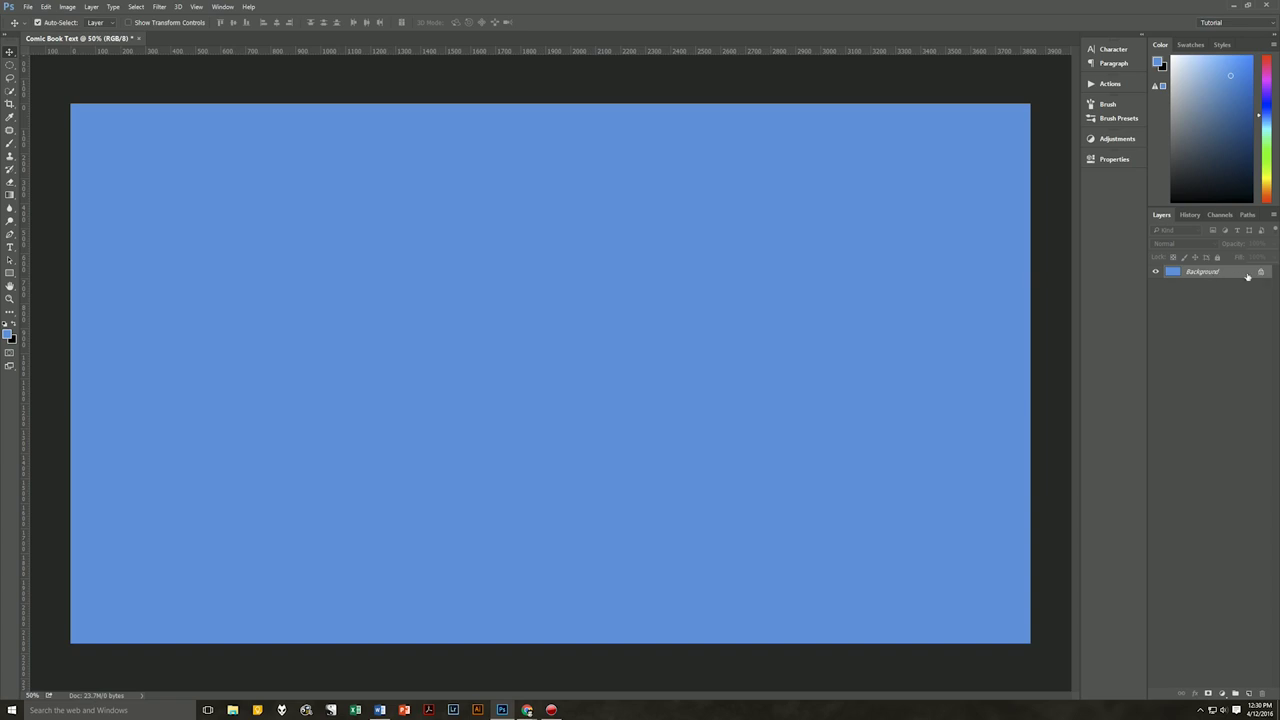
Unlock the background layer and rename it Background.
left_click(1224, 285)
left_click(1261, 274)
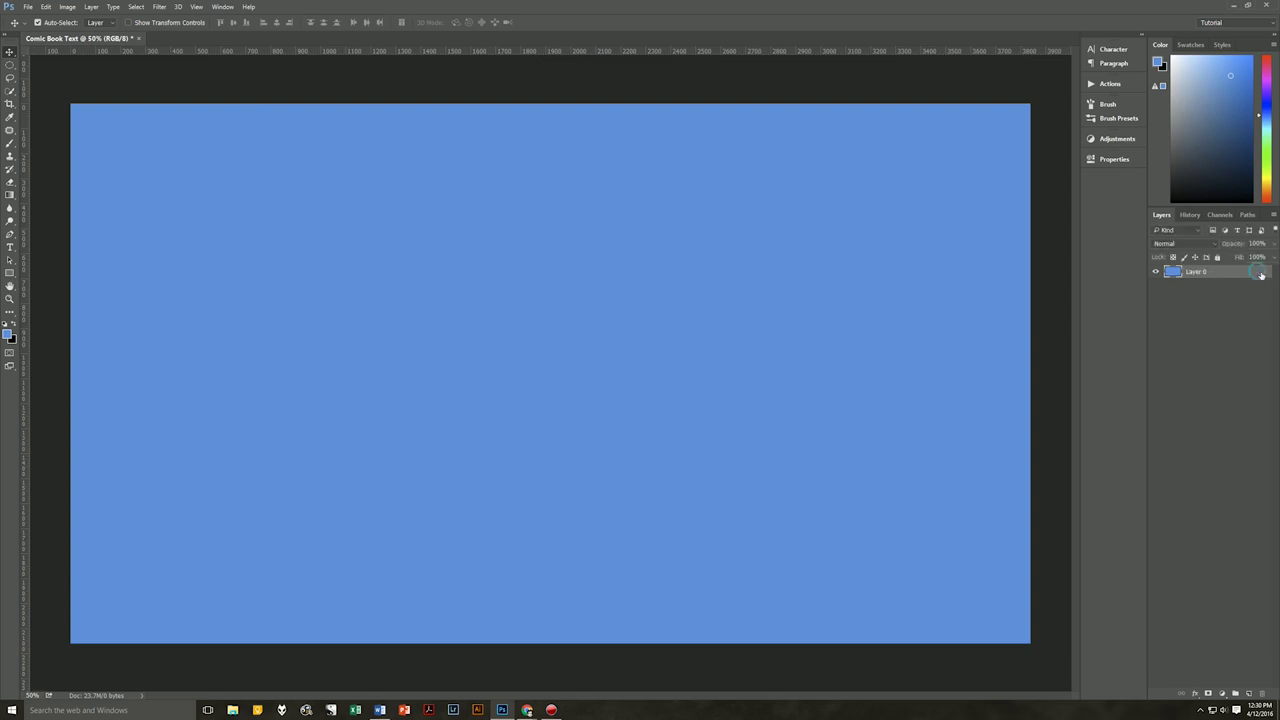
double_click(1197, 274)
key("BackSpace")
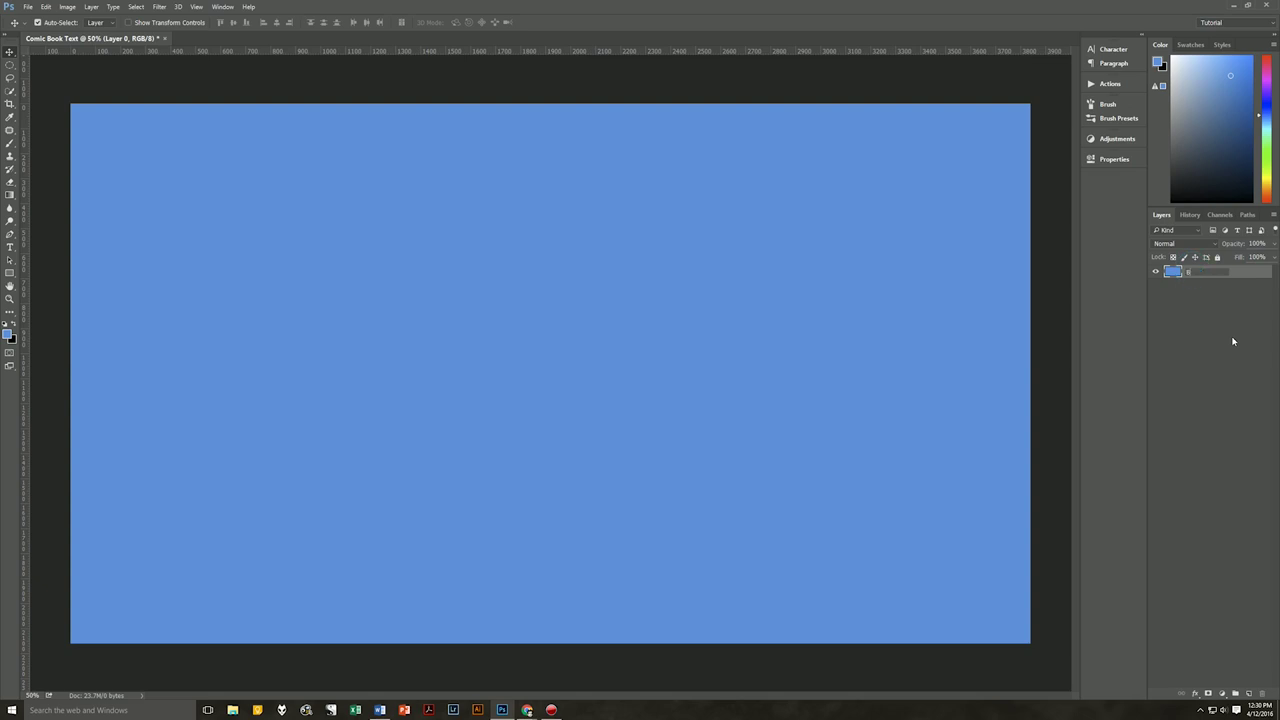
type("Background")
key("Return")
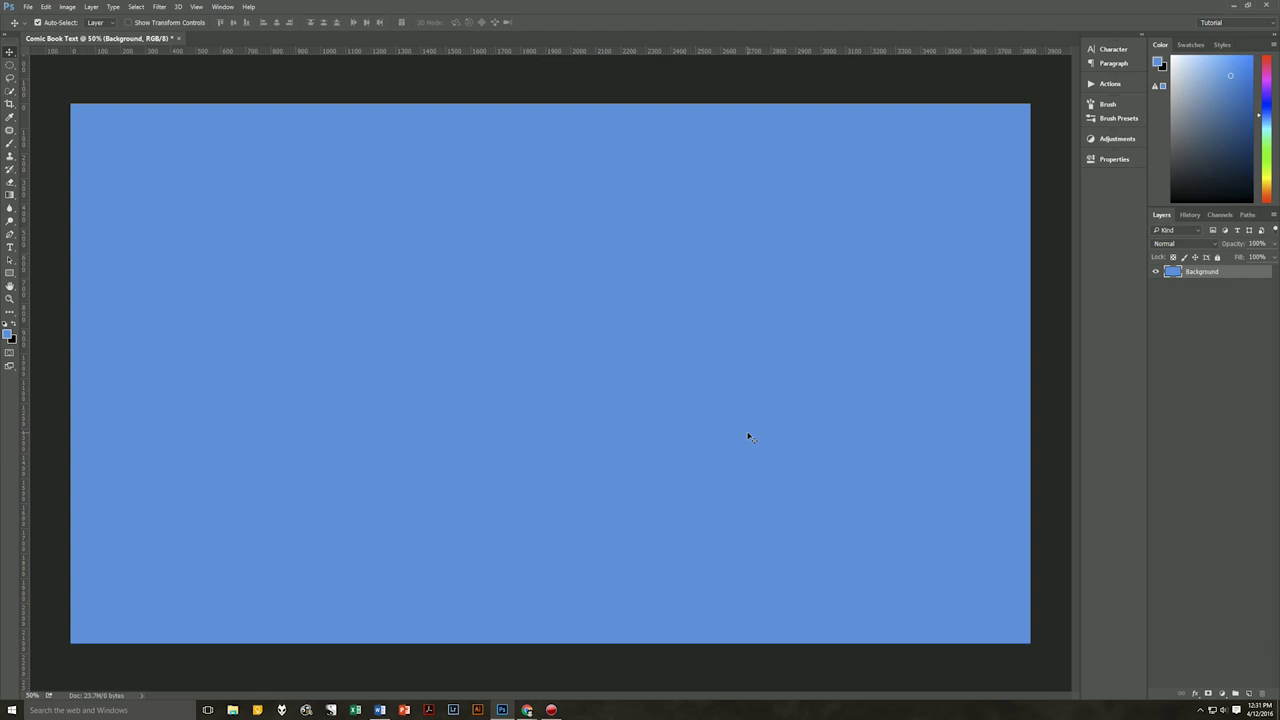
Add a new layer above the Background layer and name it Halftone.
left_click(1248, 693)
double_click(1196, 272)
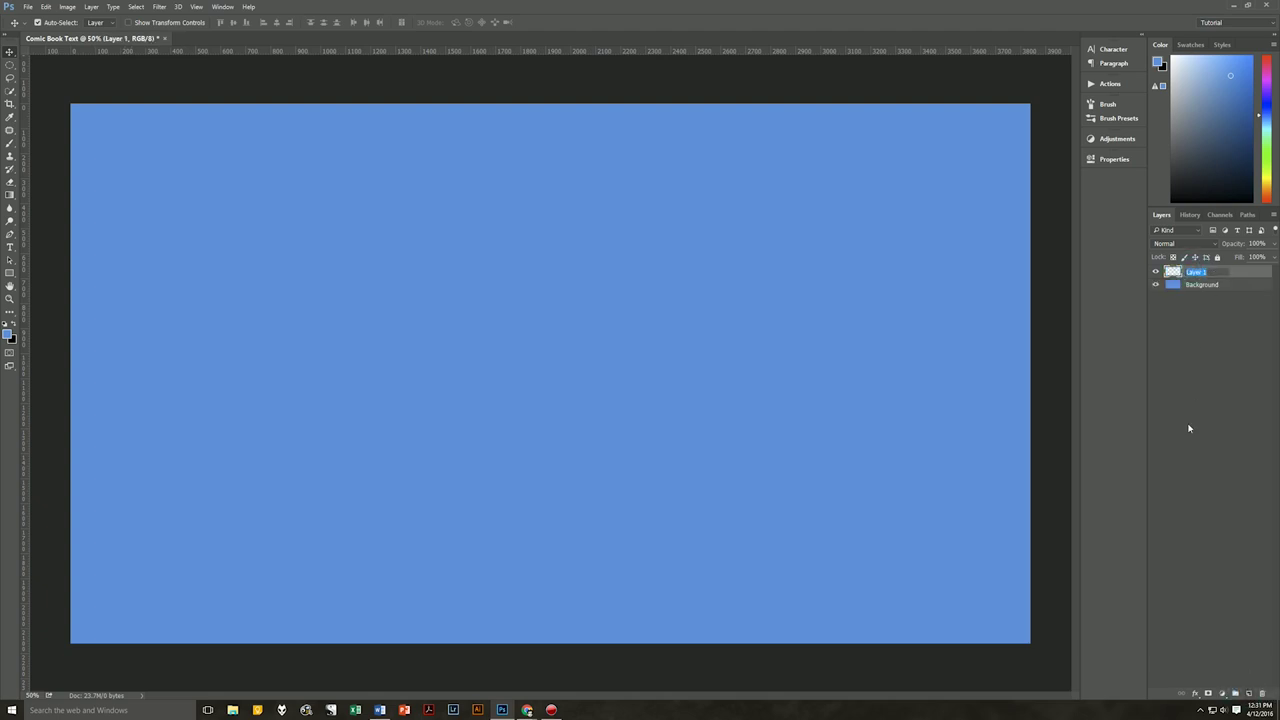
type("Halftone")
key("Return")
Fill the Halftone layer with a white-to-black radial gradient running from the canvas centre to its right edge.
key("d")
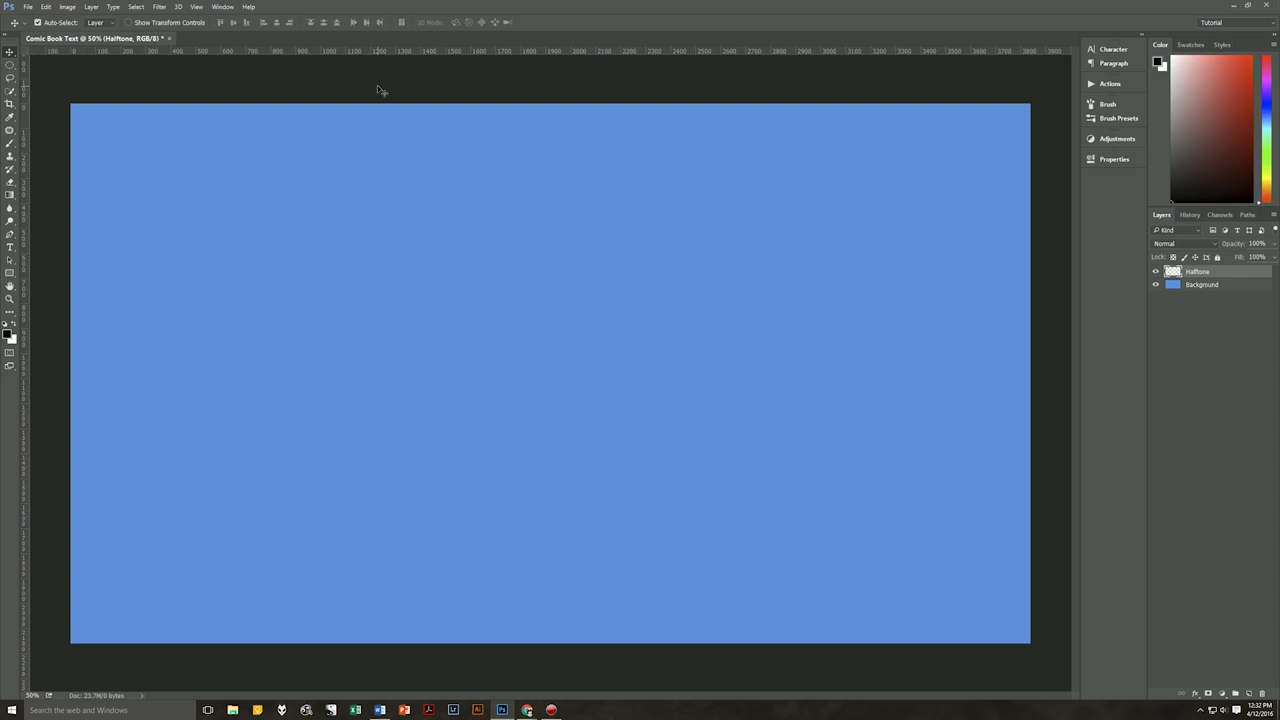
key("x")
key("g")
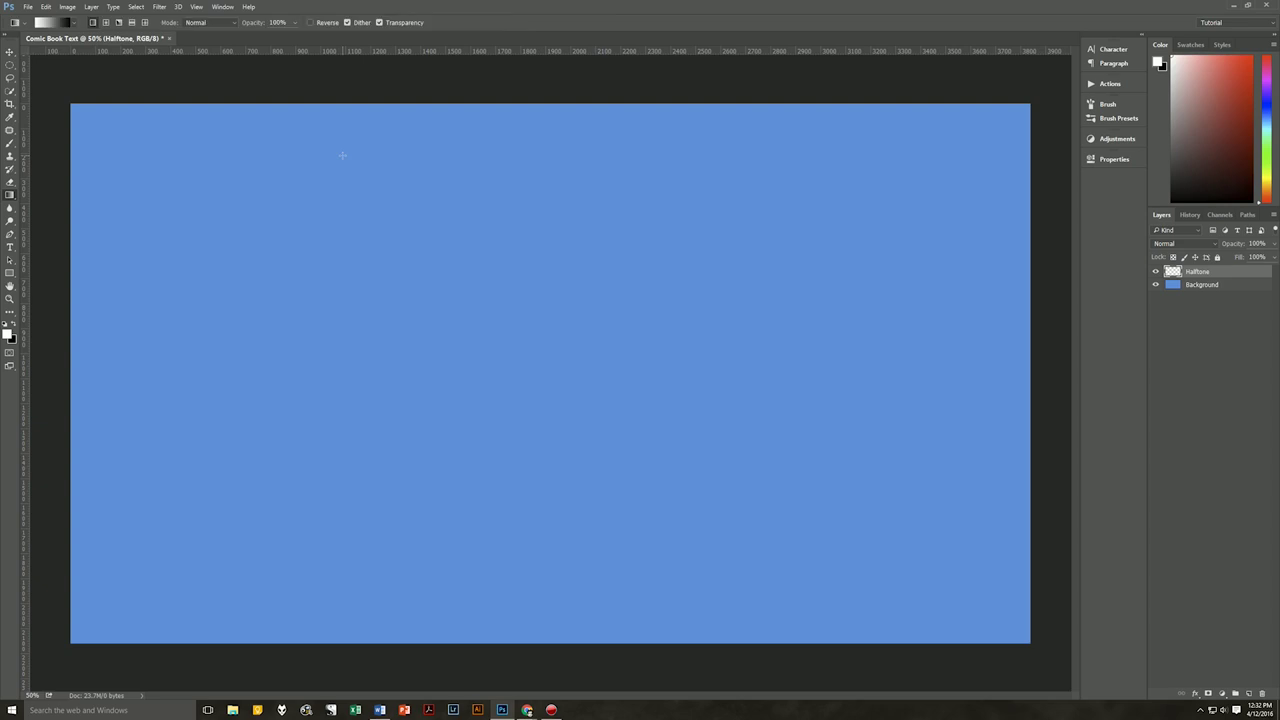
left_click(72, 22)
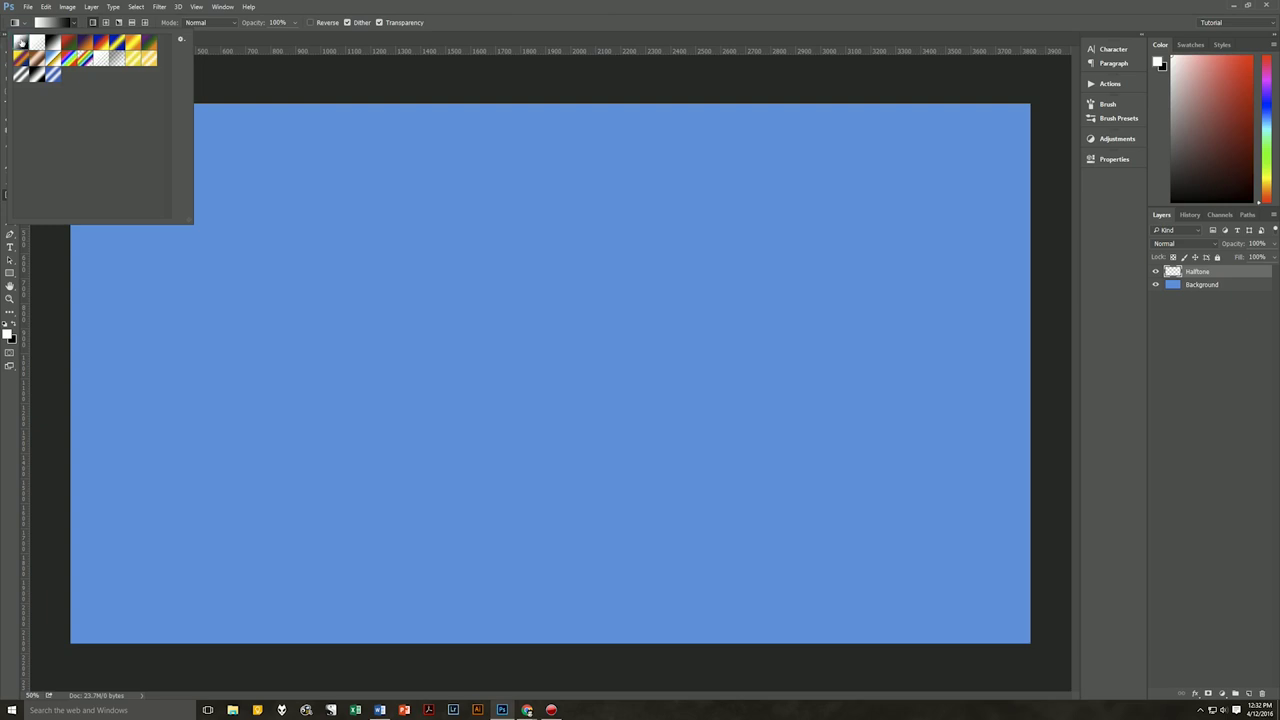
left_click(74, 24)
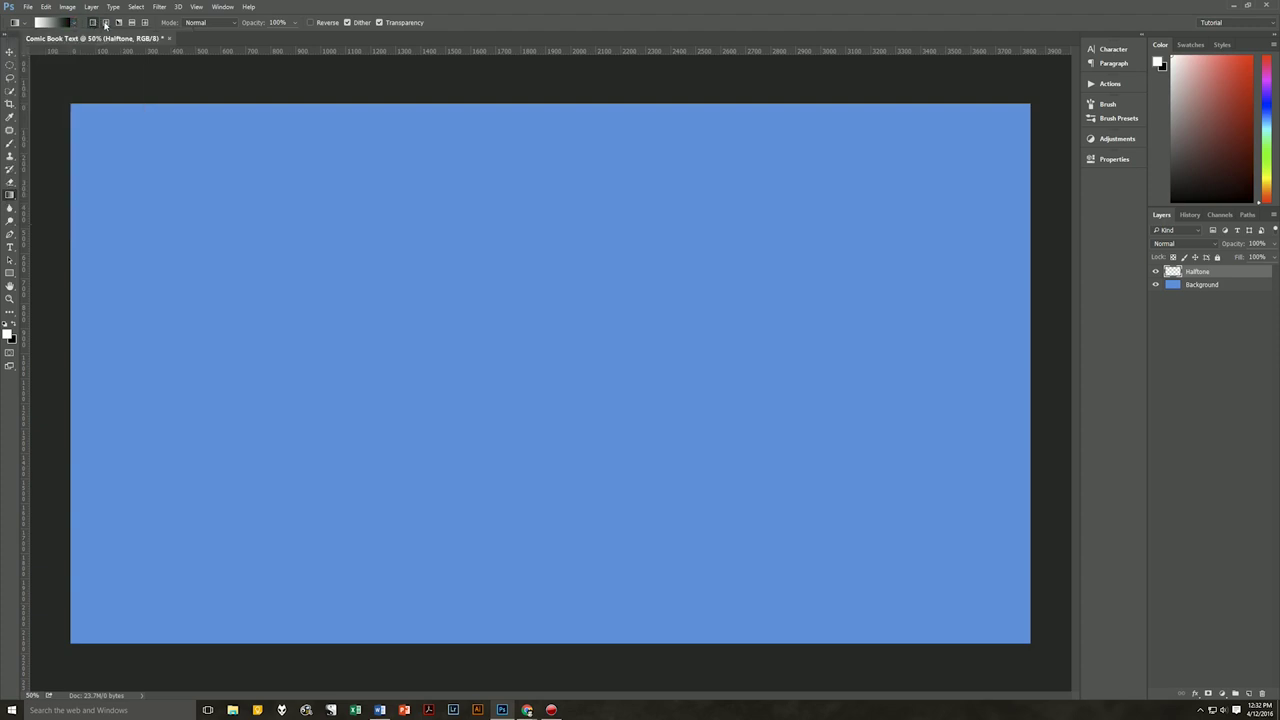
left_click(105, 23)
left_click_drag(543, 356, 1031, 357)
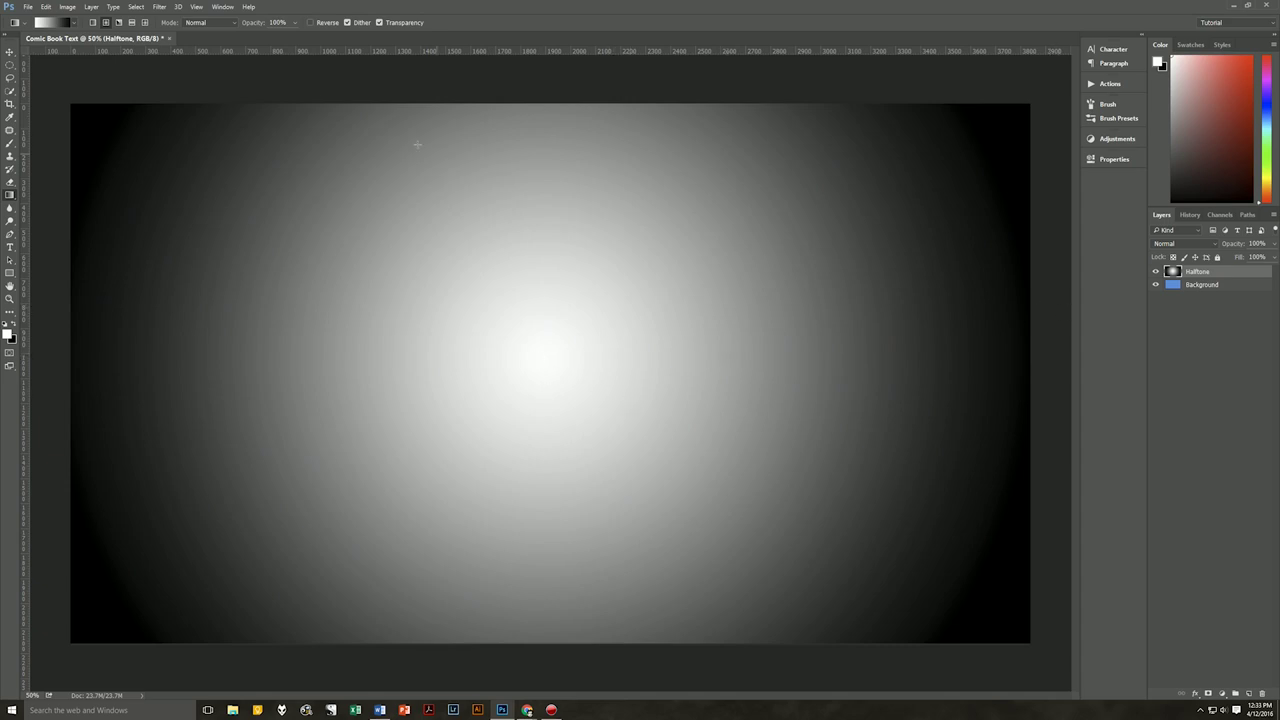
Apply the Color Halftone filter to the gradient with a maximum radius of 30 pixels and all four channel angles at 0 degrees.
left_click(157, 6)
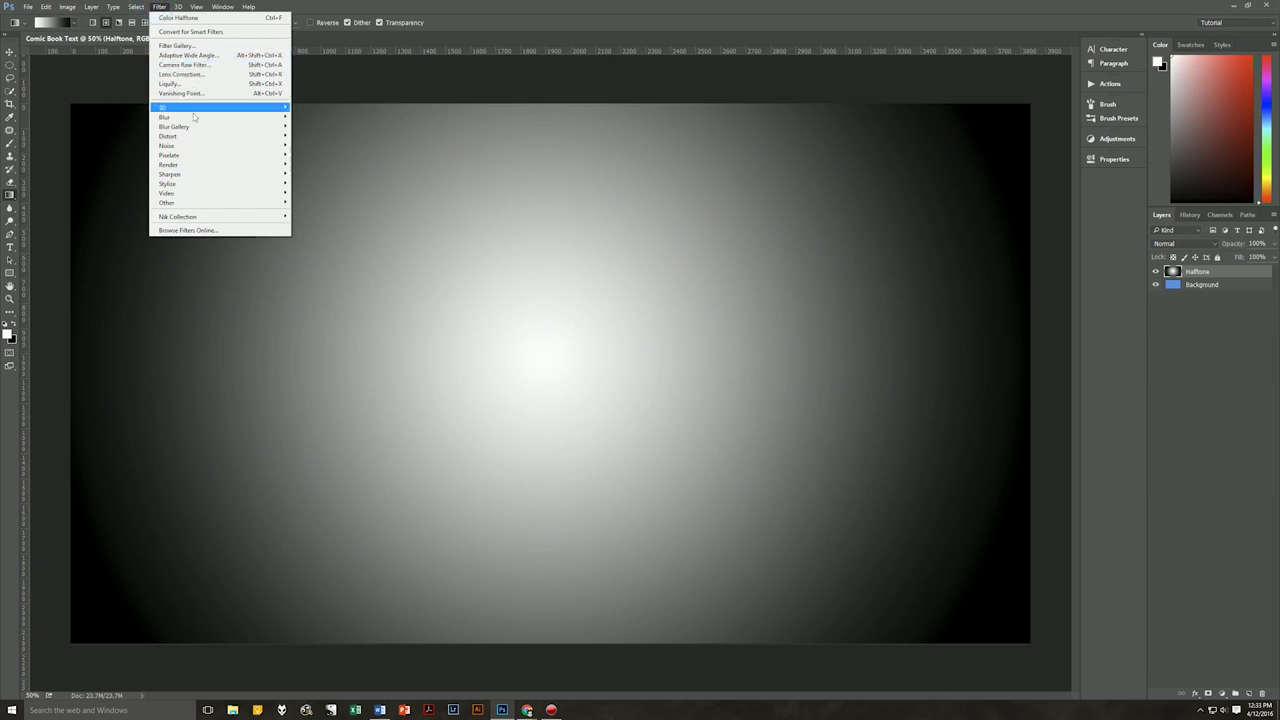
left_click(196, 153)
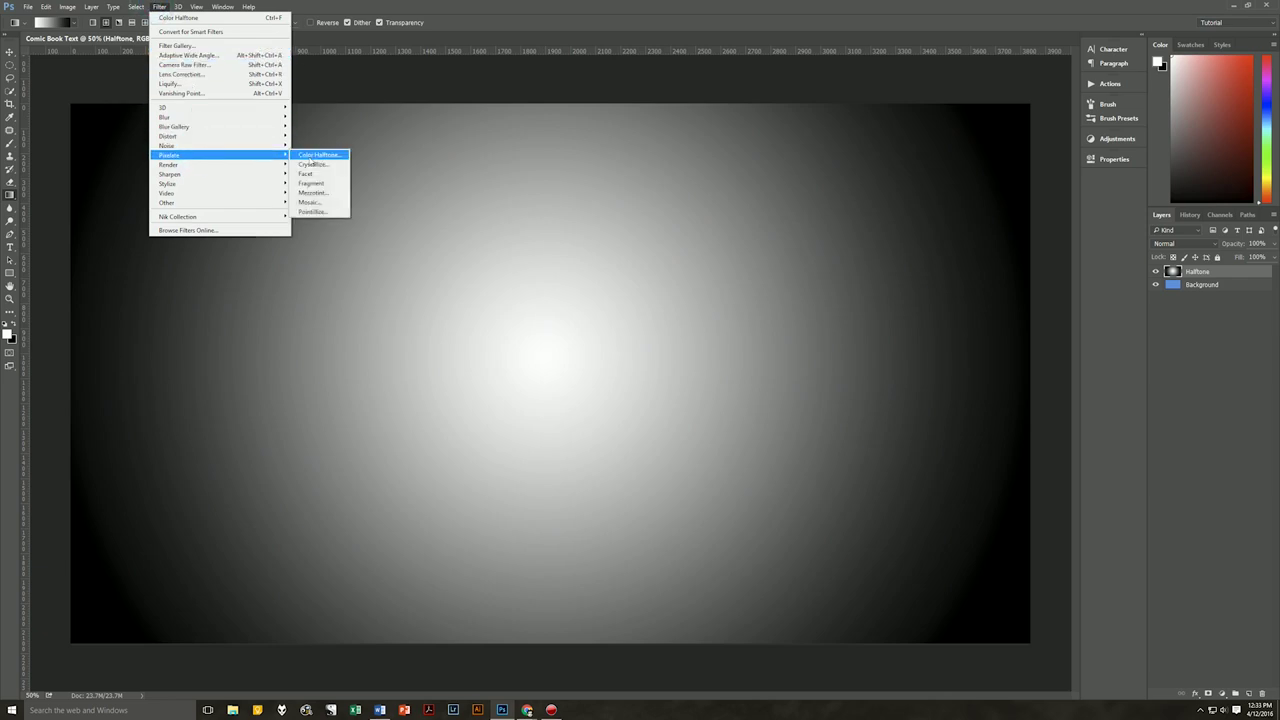
left_click(310, 155)
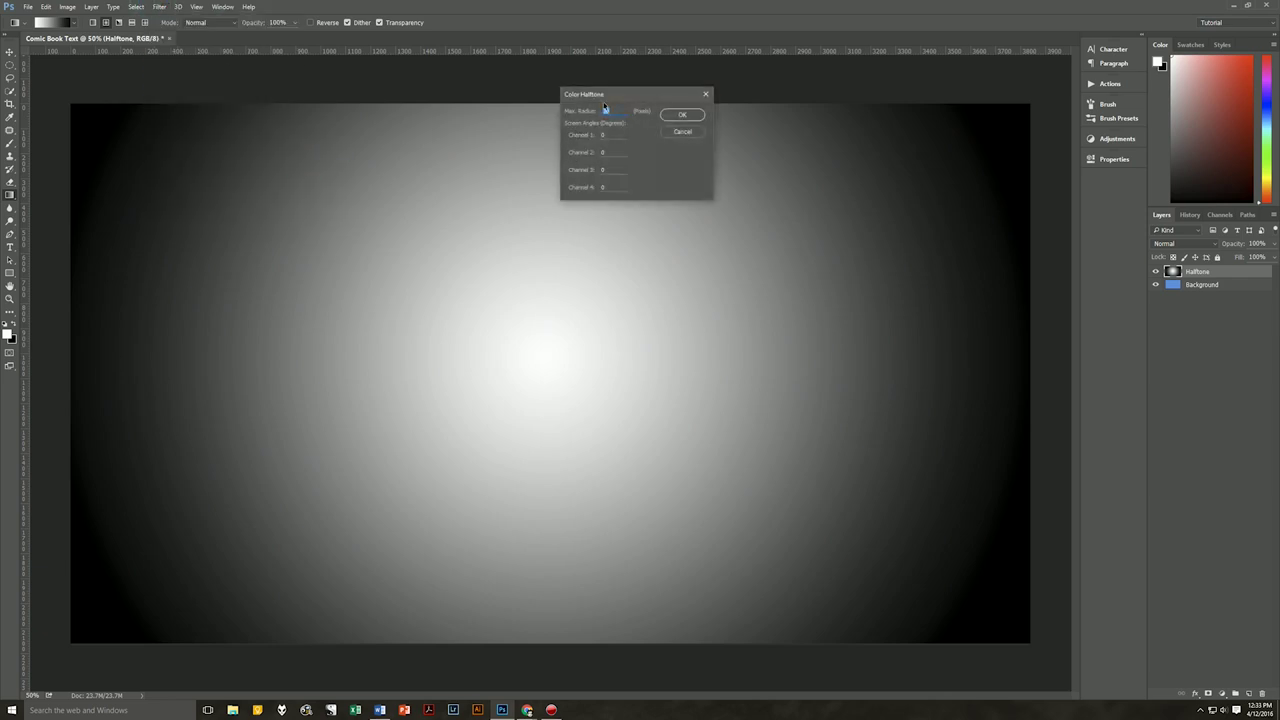
left_click_drag(610, 94, 568, 78)
left_click(565, 94)
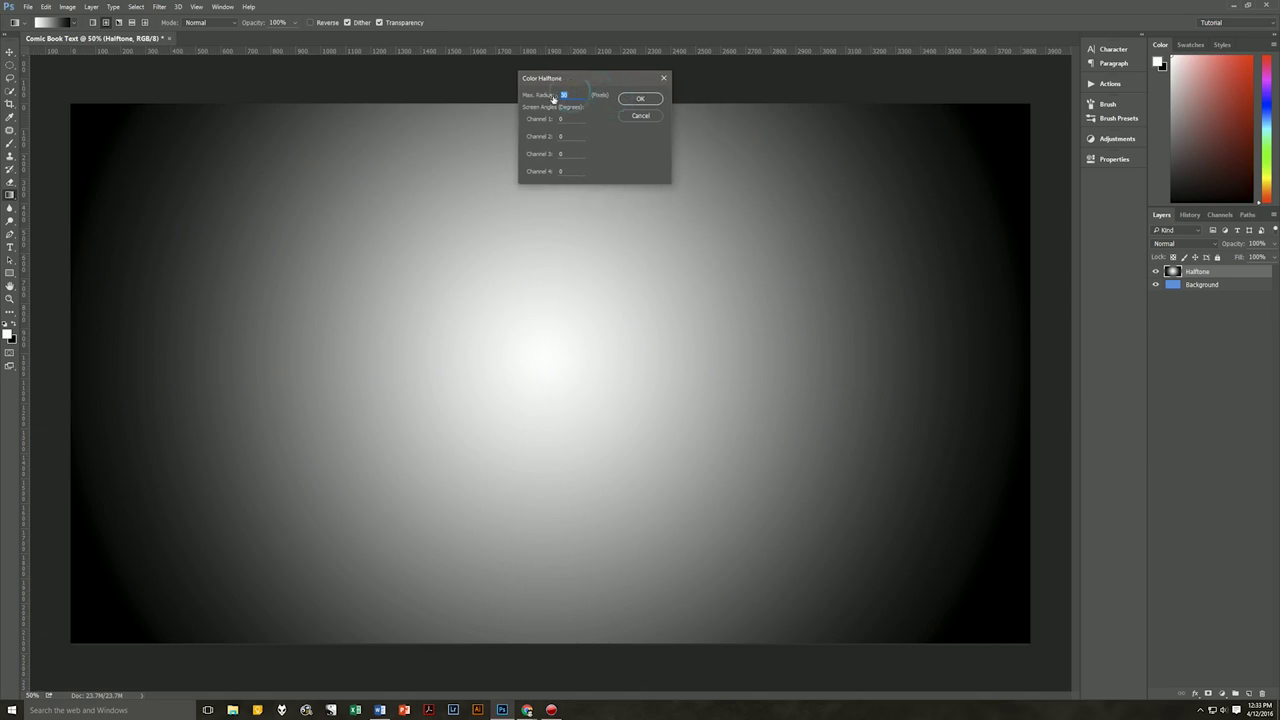
left_click(568, 119)
left_click(568, 158)
left_click(565, 172)
left_click(648, 101)
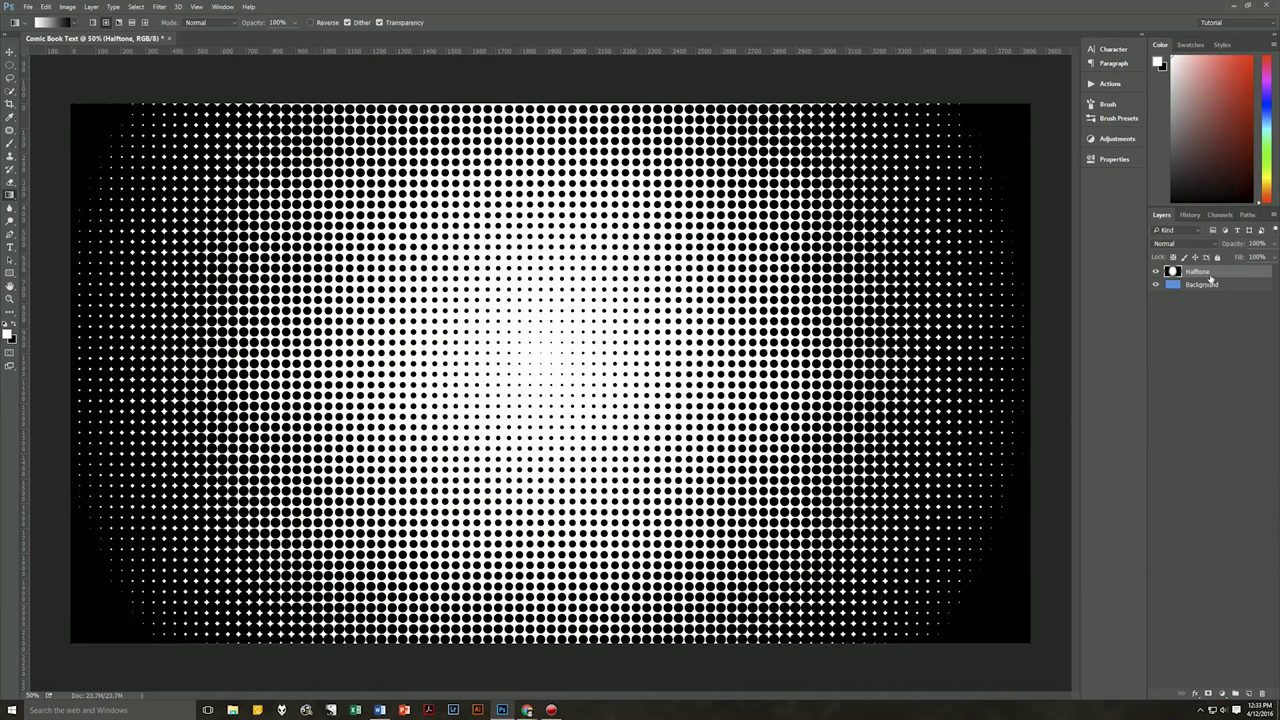
Set the Halftone layer's blend mode to Overlay and its opacity to 75%, leaving no layer selected.
left_click(1218, 244)
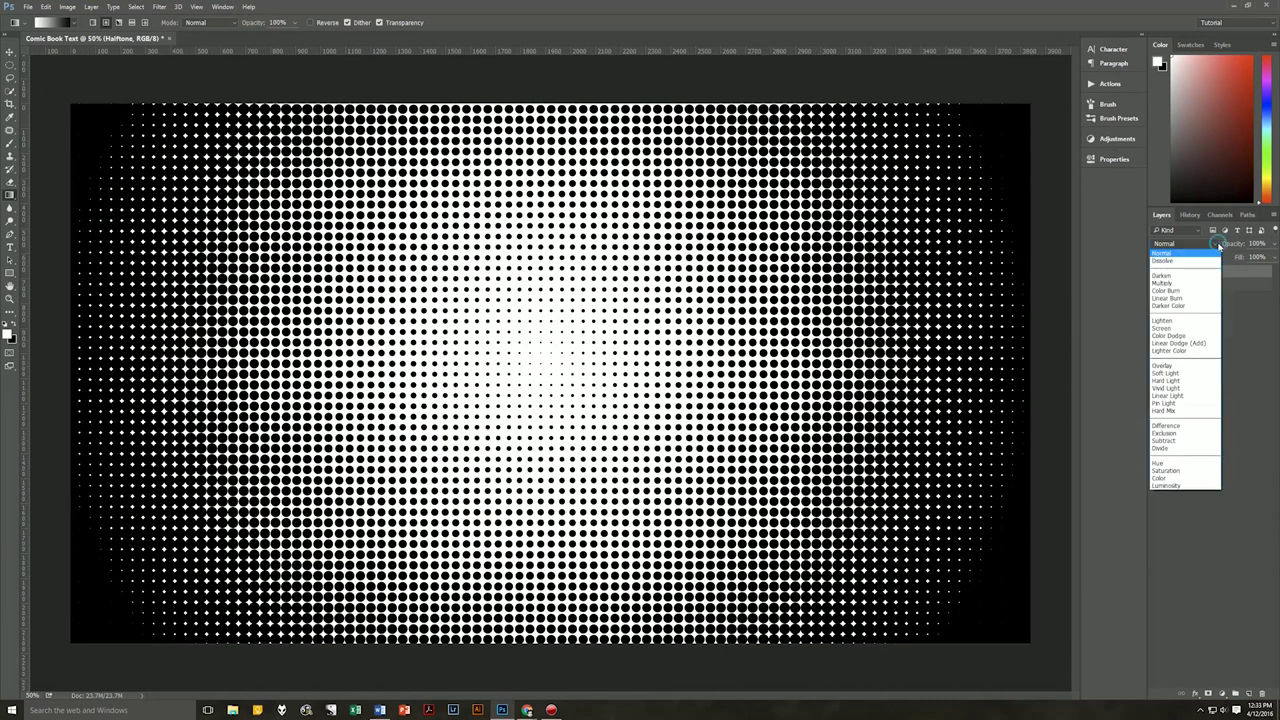
left_click(1195, 362)
left_click(1268, 244)
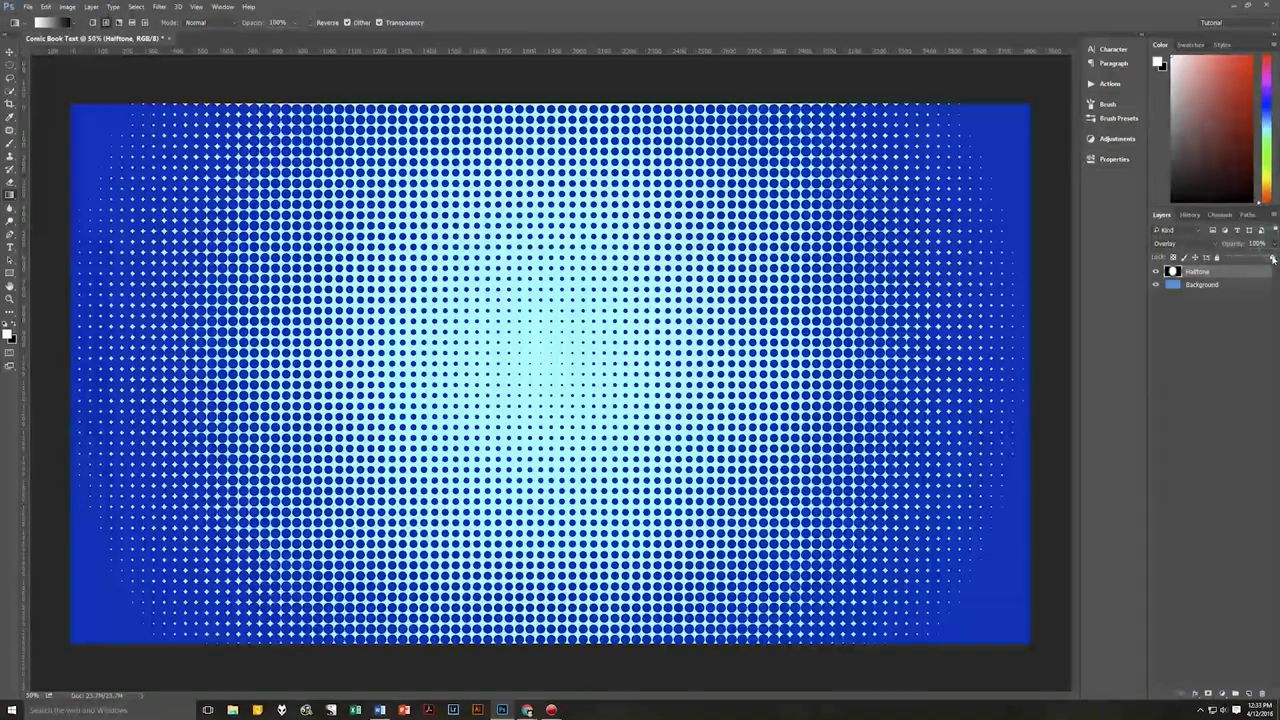
left_click_drag(1272, 258, 1262, 258)
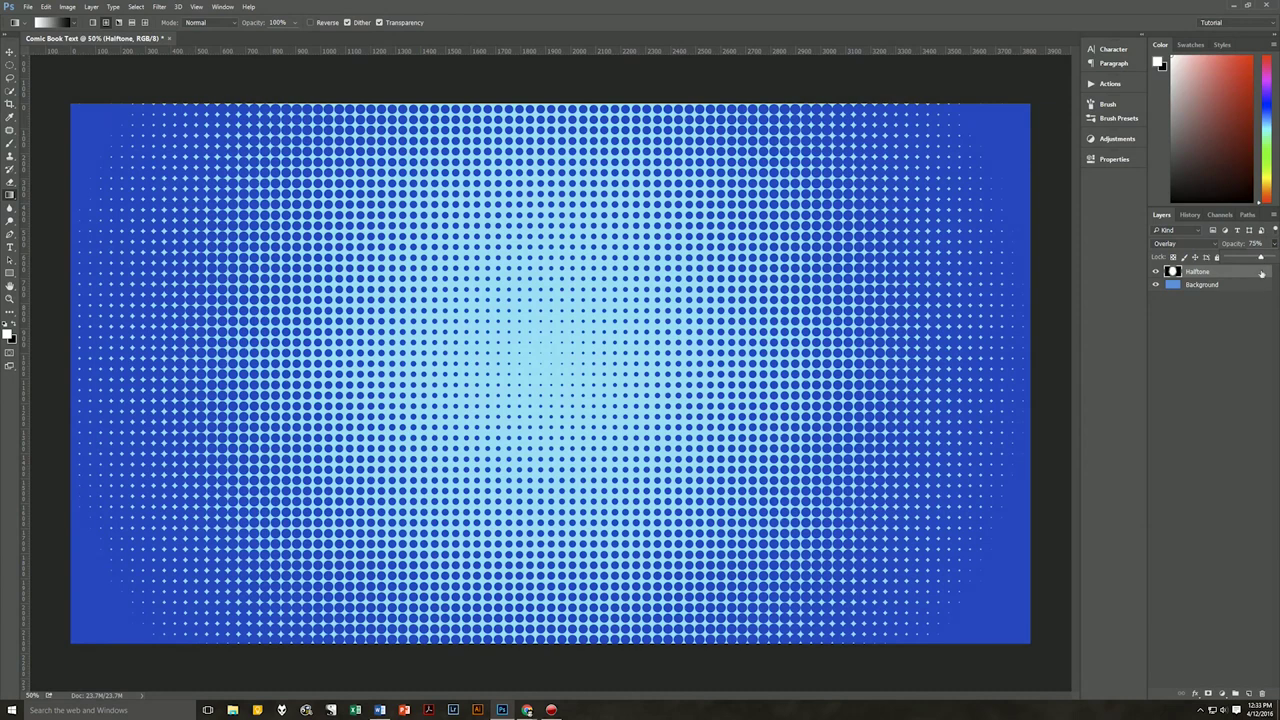
left_click(1210, 381)
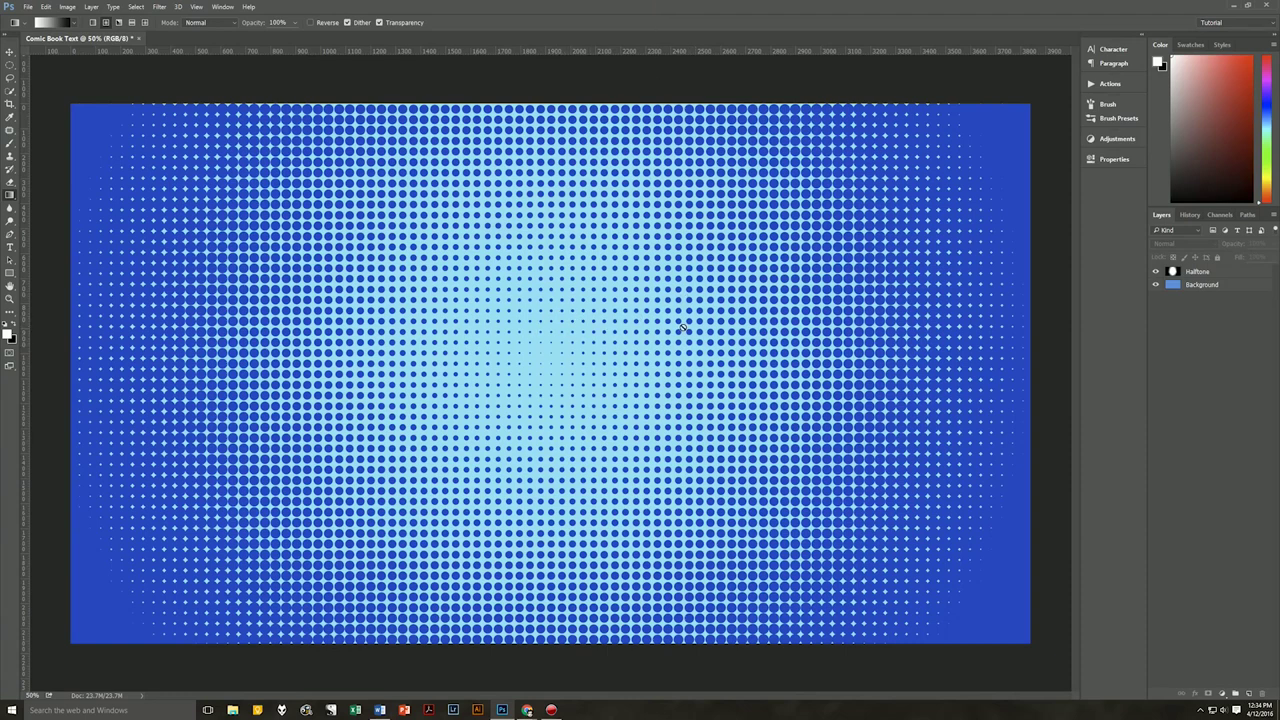
Add a new layer above the Halftone layer and name it Burst.
left_click(1212, 276)
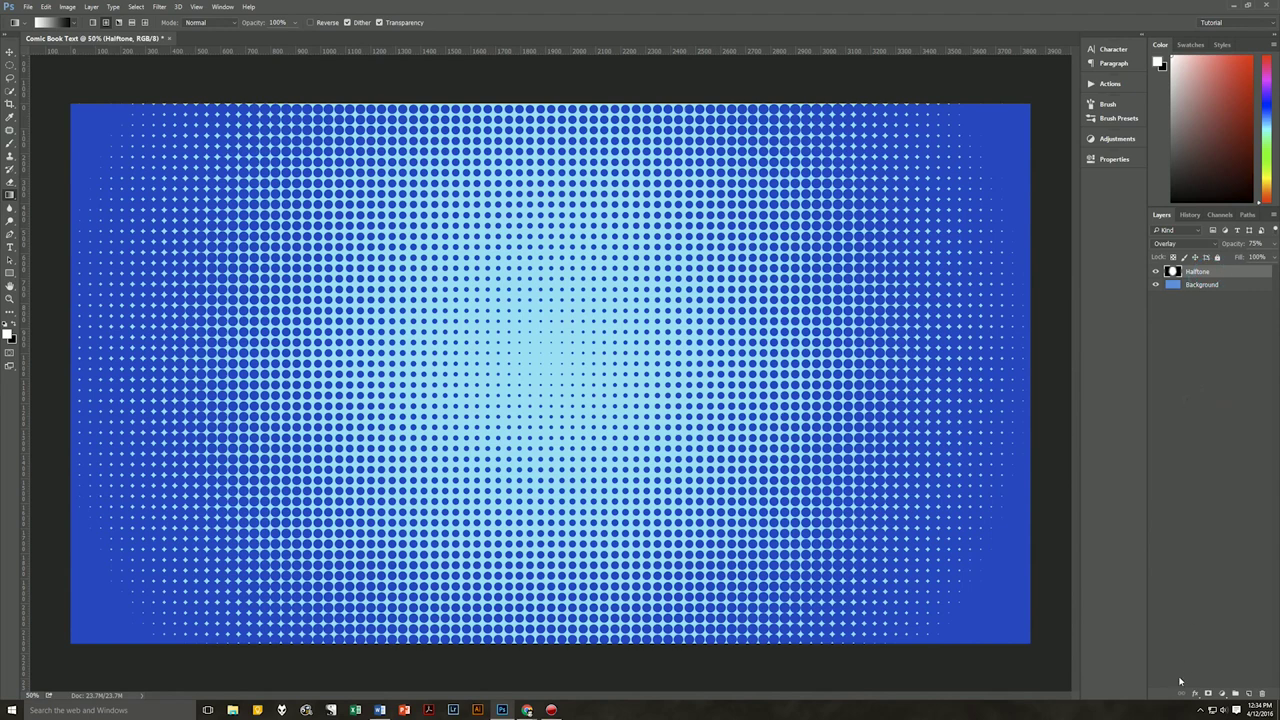
left_click(1247, 693)
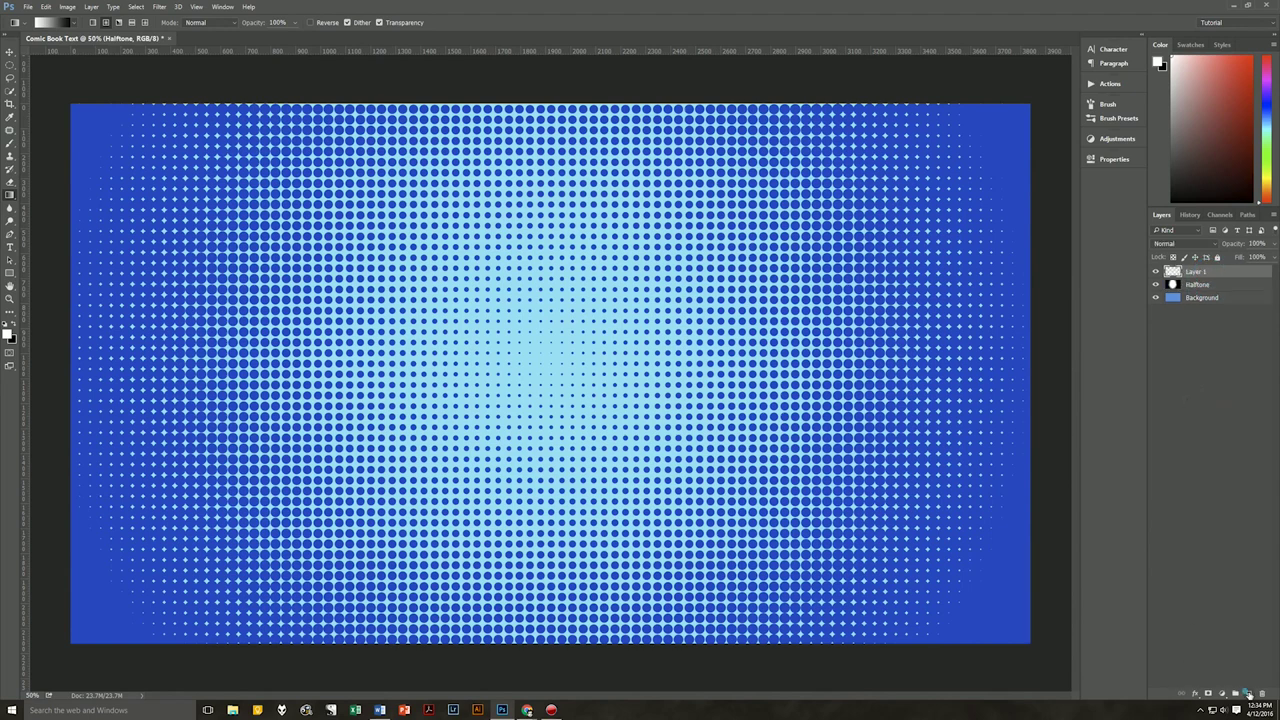
double_click(1197, 272)
type("Burst")
key("Return")
Create a white 20-sided star polygon, 3000 px wide and 1500 px high, with smooth indents of 90%, on the Burst layer.
left_click(10, 276)
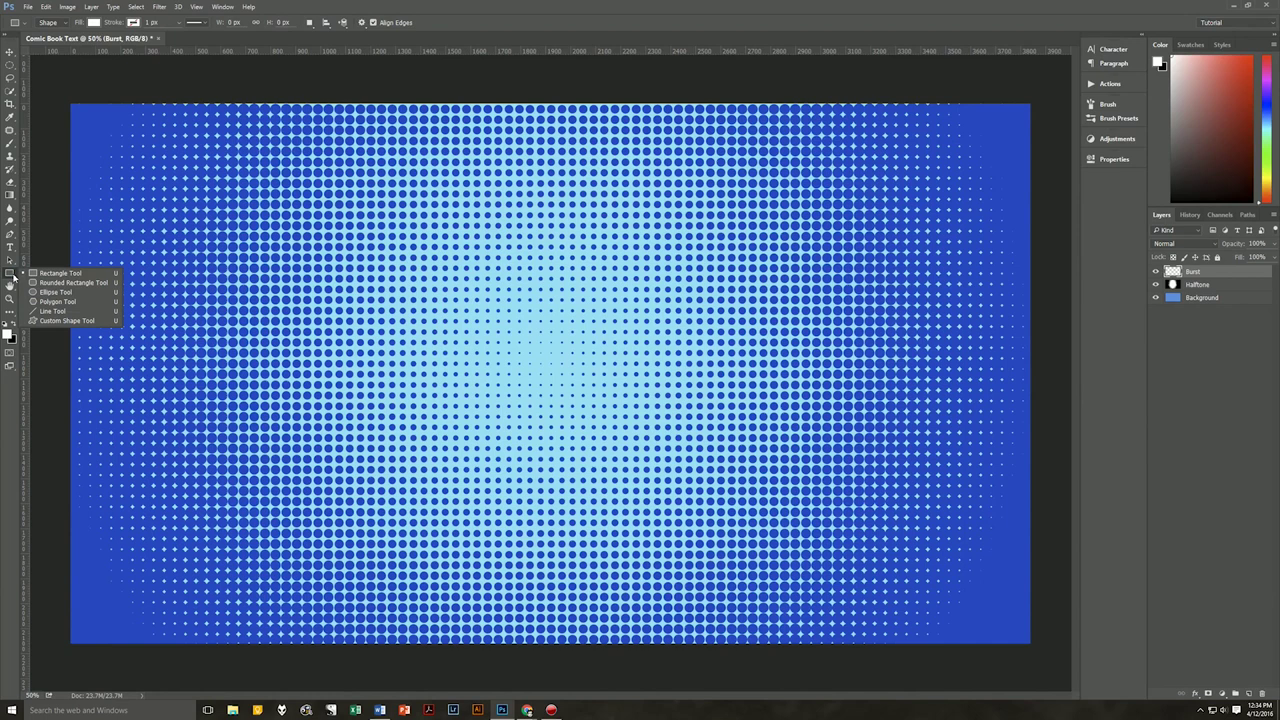
left_click(58, 301)
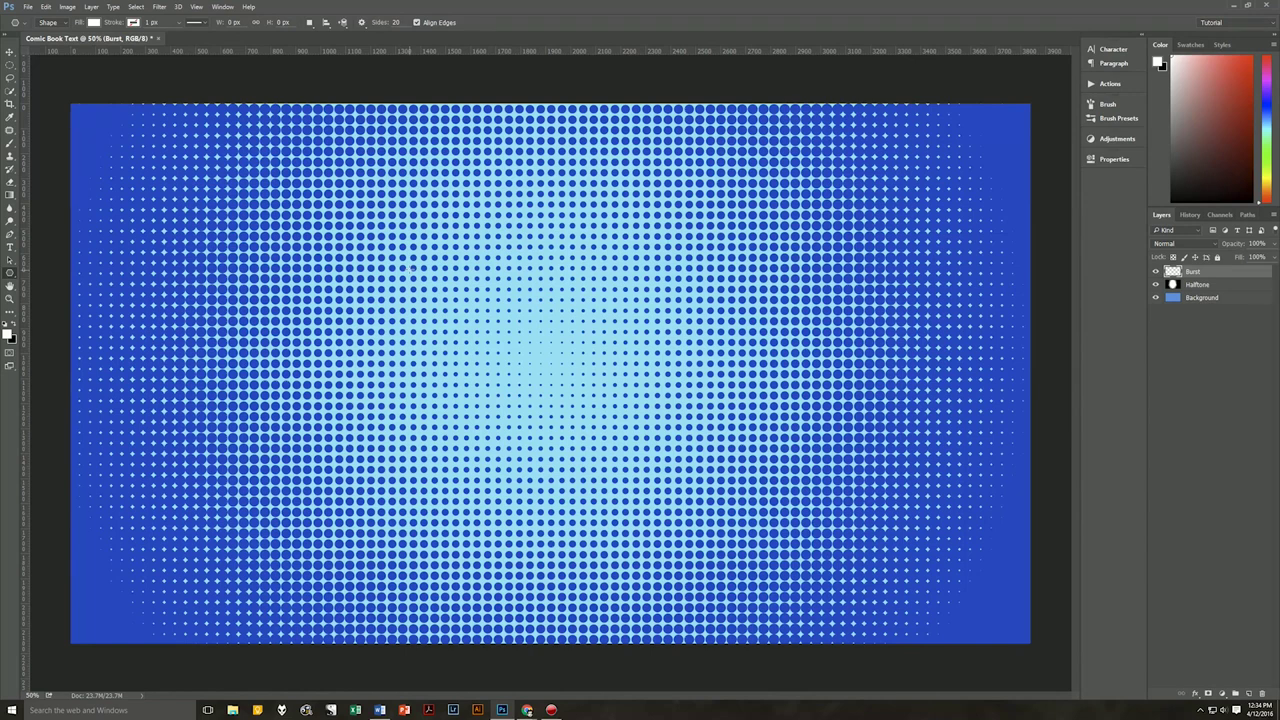
left_click(408, 262)
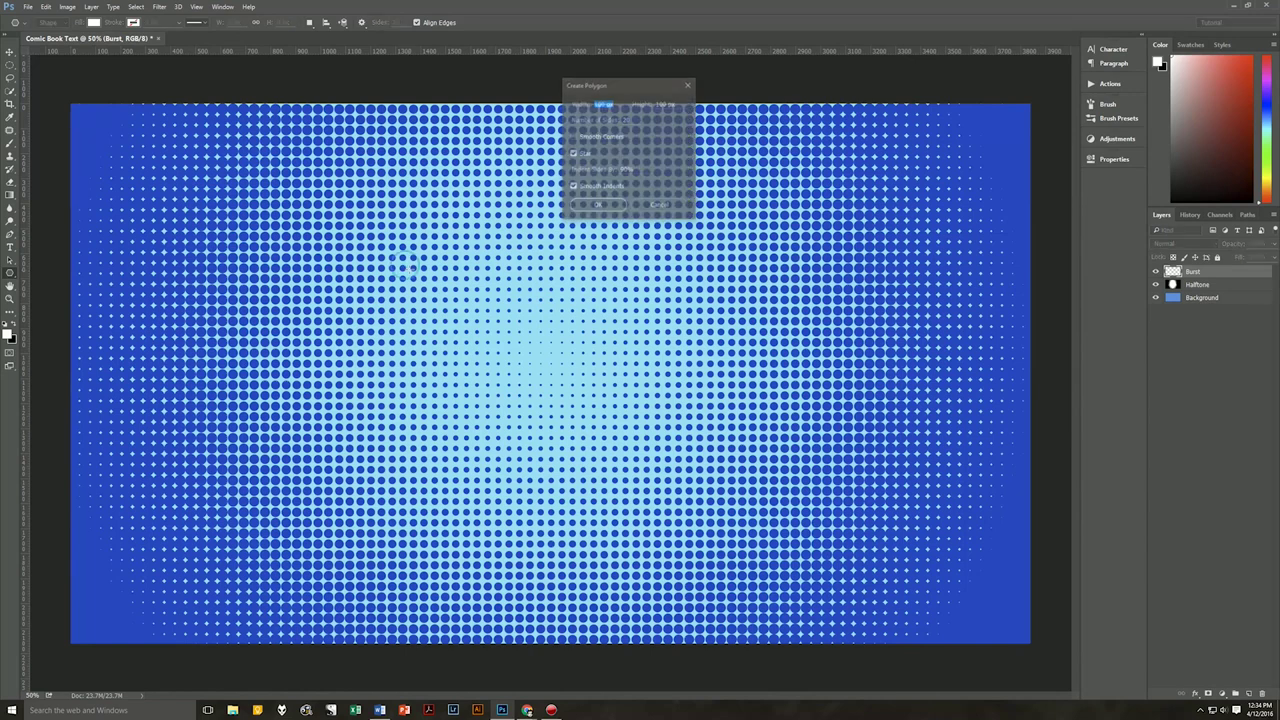
left_click_drag(630, 90, 641, 89)
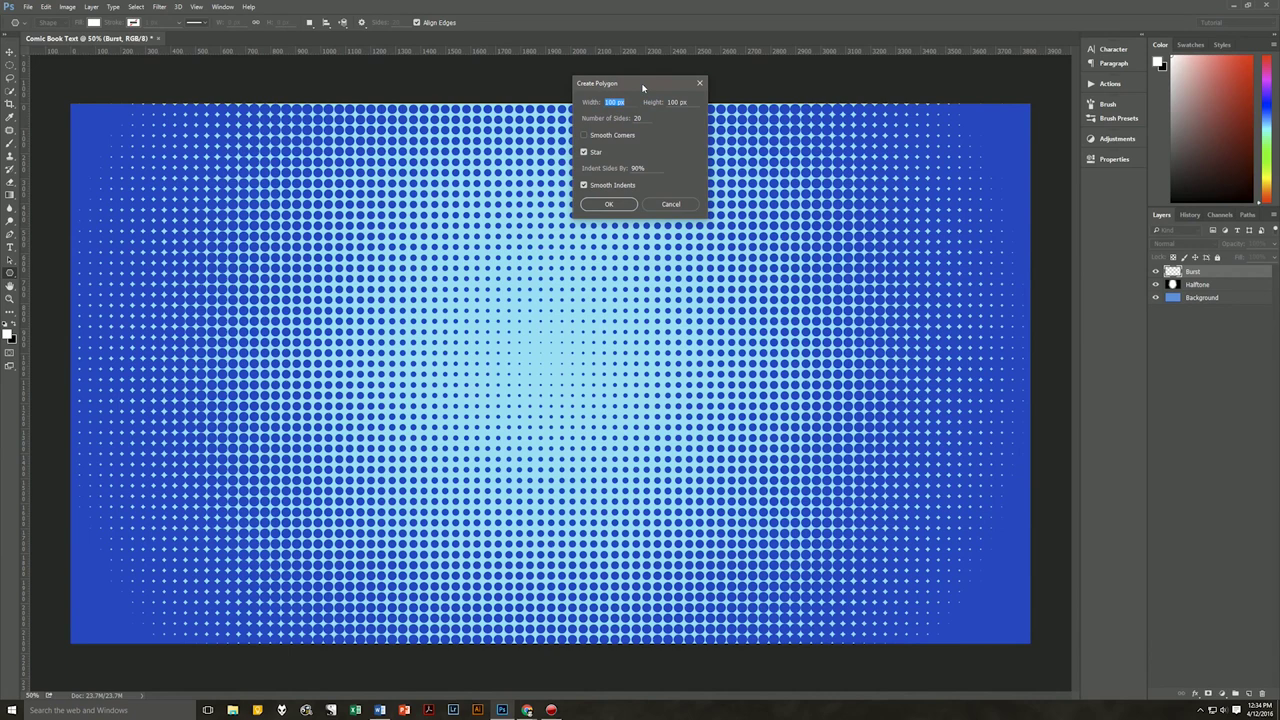
type("3000")
double_click(675, 102)
type("1500")
left_click(640, 116)
left_click(619, 205)
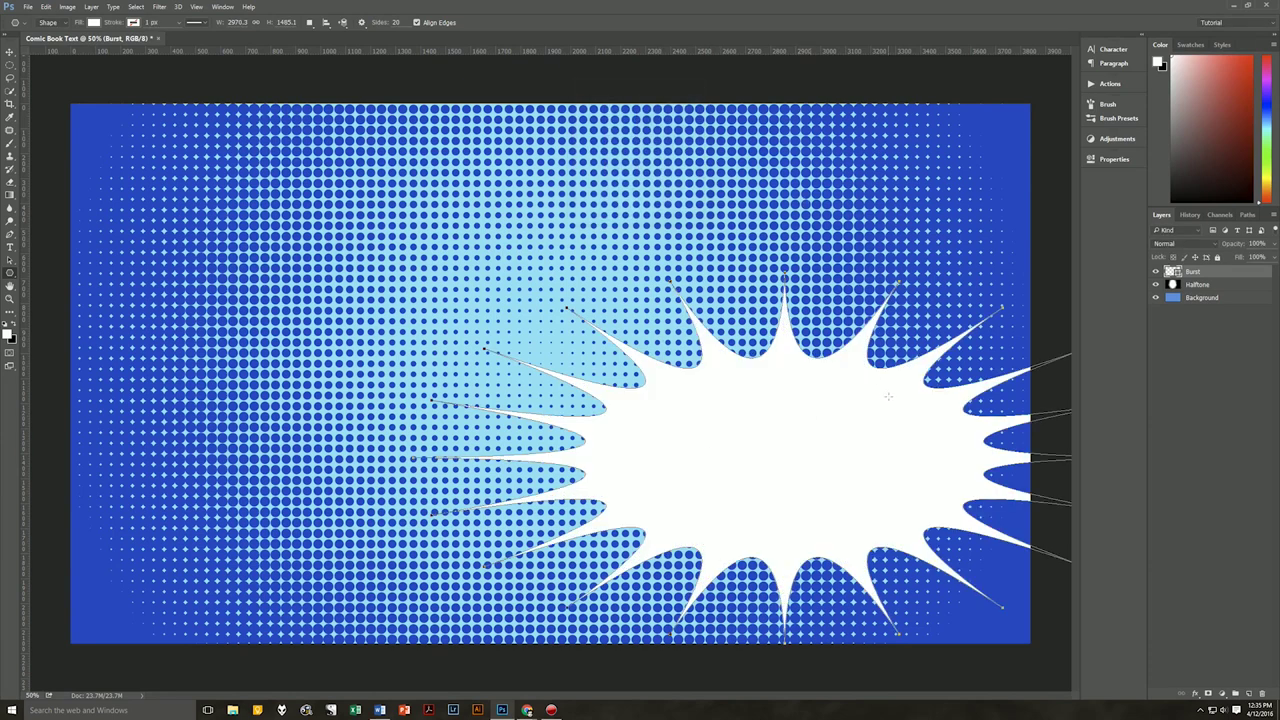
Centre the burst shape on the canvas and scale it up proportionally from its centre to about 121%.
key("v")
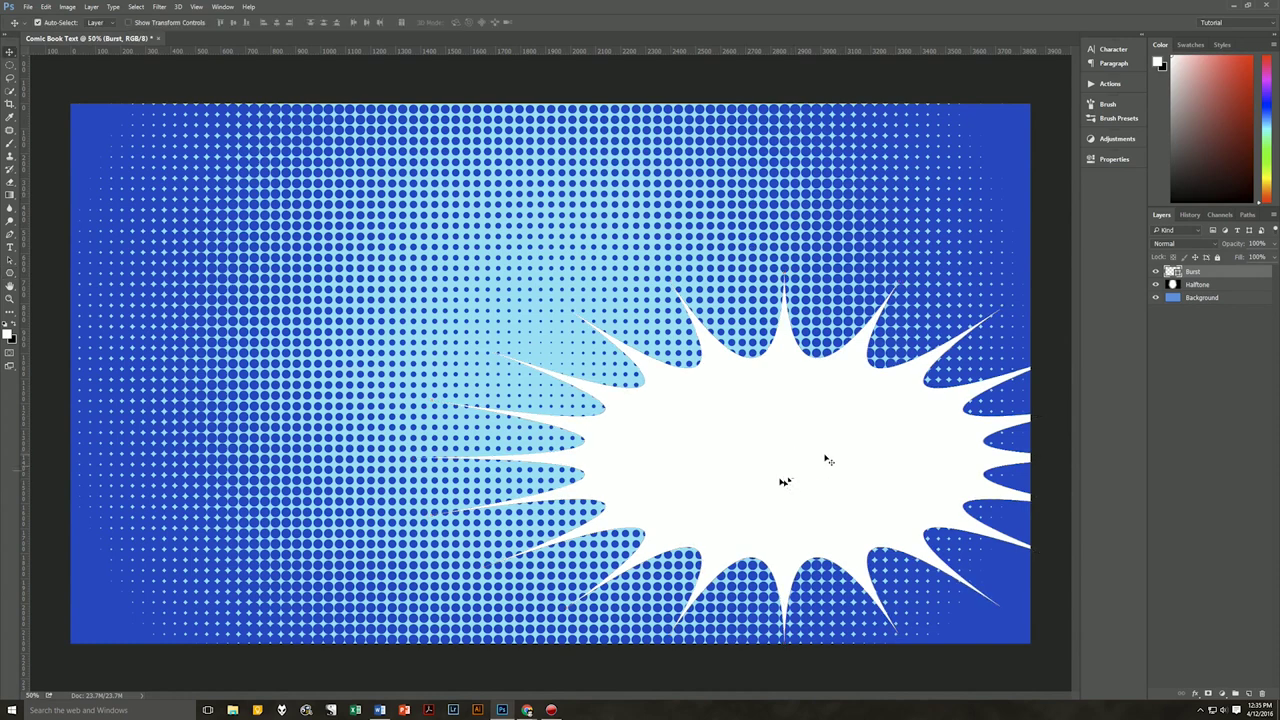
left_click_drag(873, 465, 641, 383)
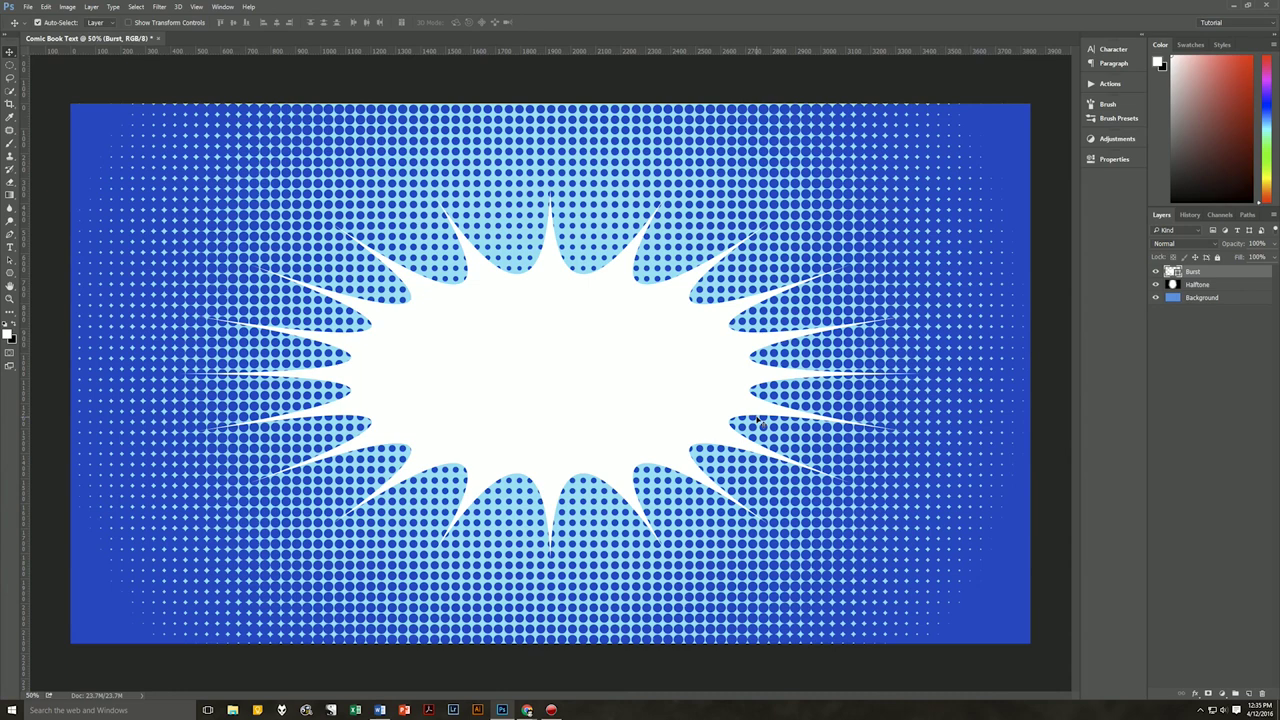
key("ctrl+t")
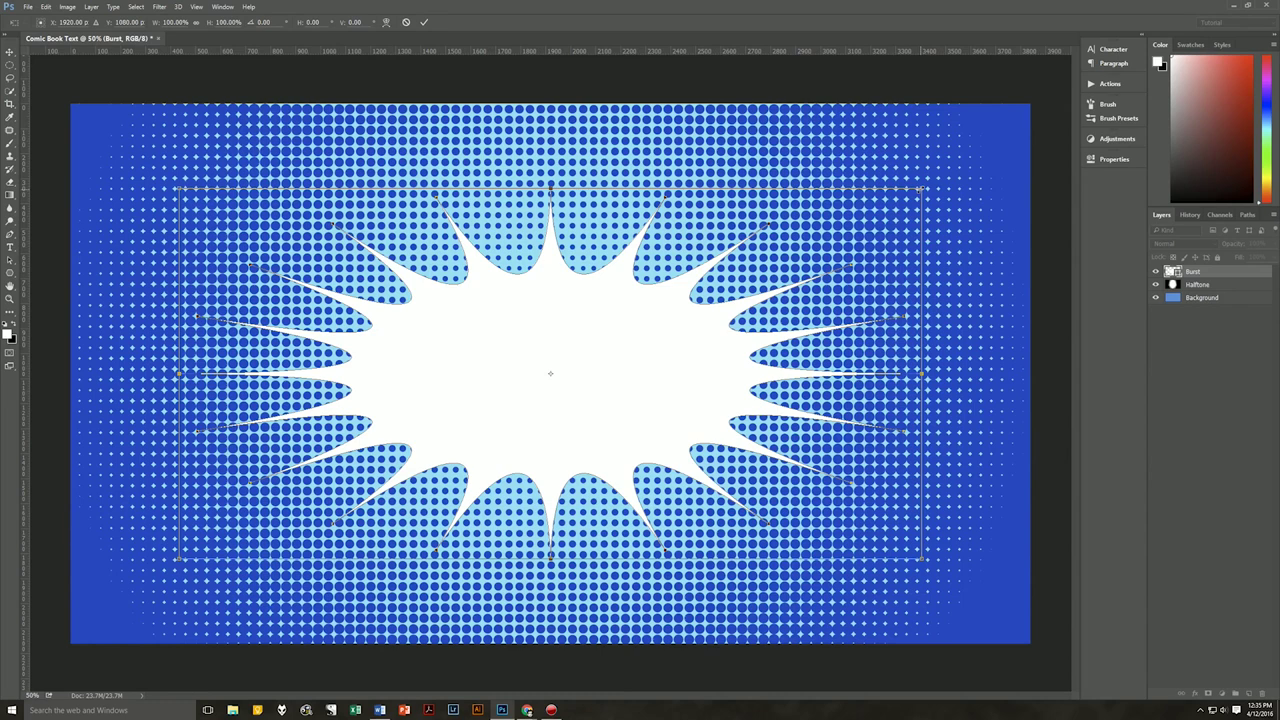
left_click_drag(921, 188, 1001, 148)
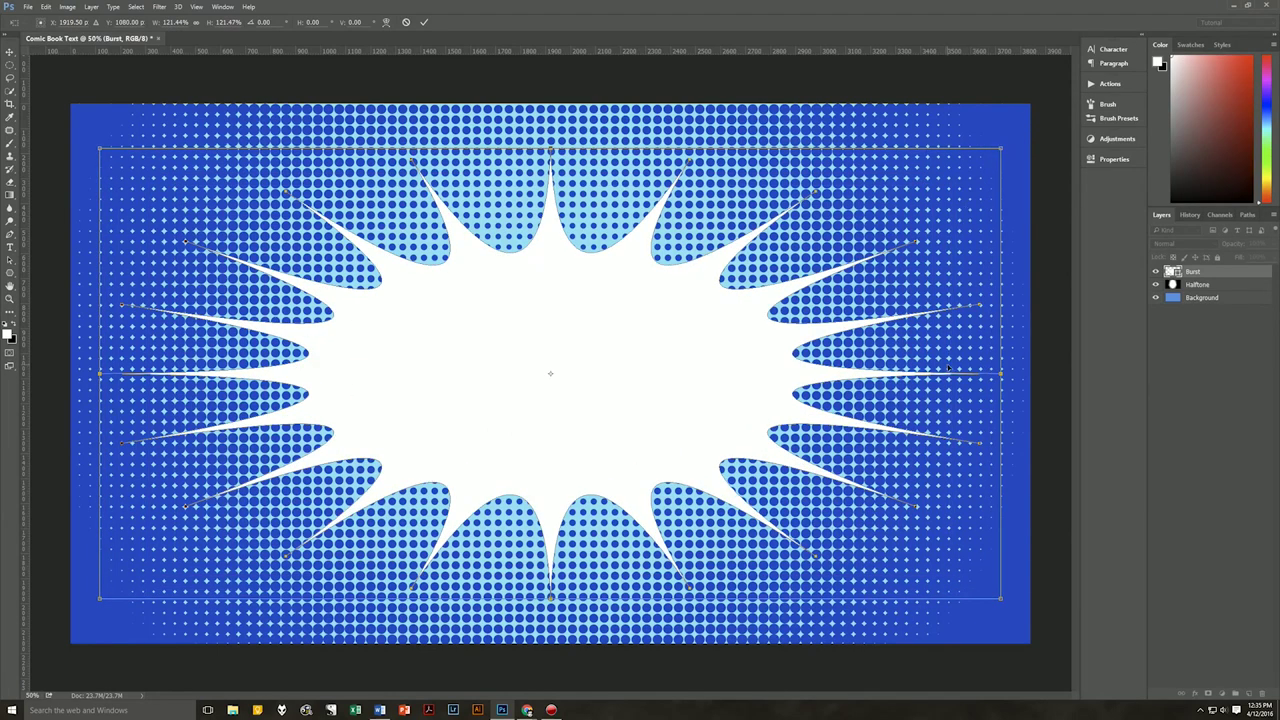
key("Return")
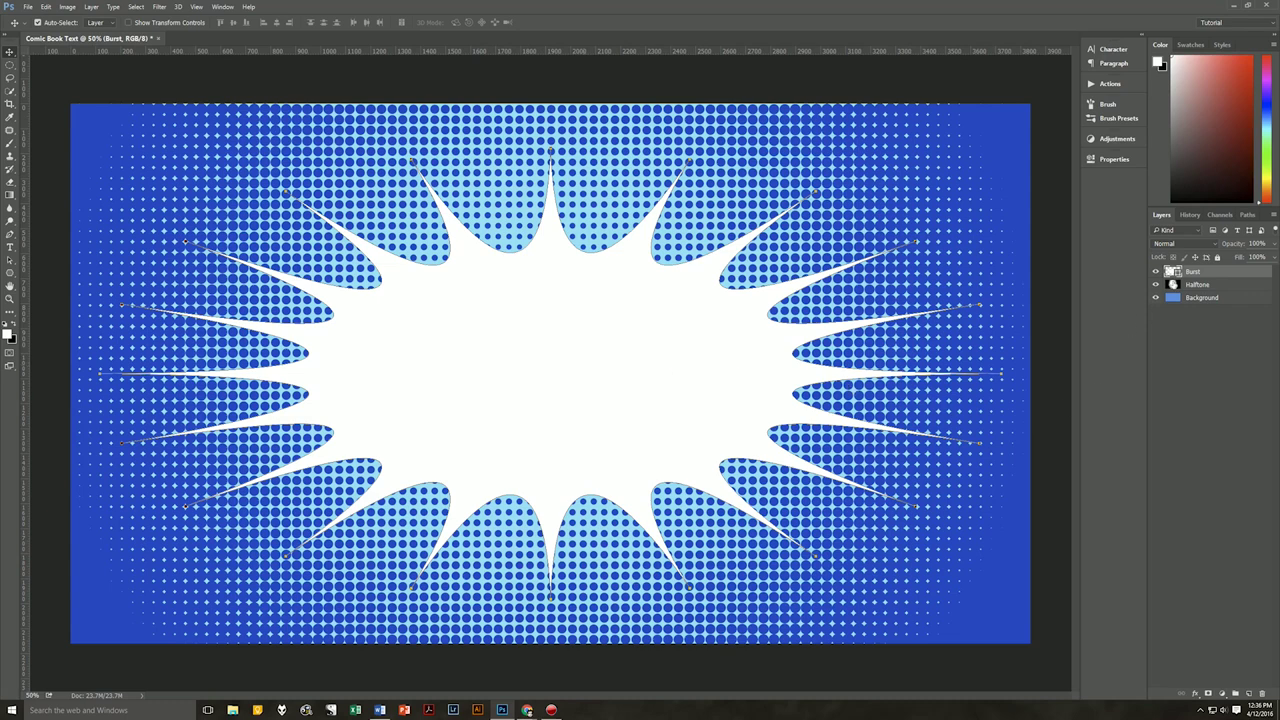
Add a black Inner Glow to the Burst layer with Normal blending, 100% opacity, Softer technique, Edge source, 100% choke and 28 px size.
left_click(1195, 694)
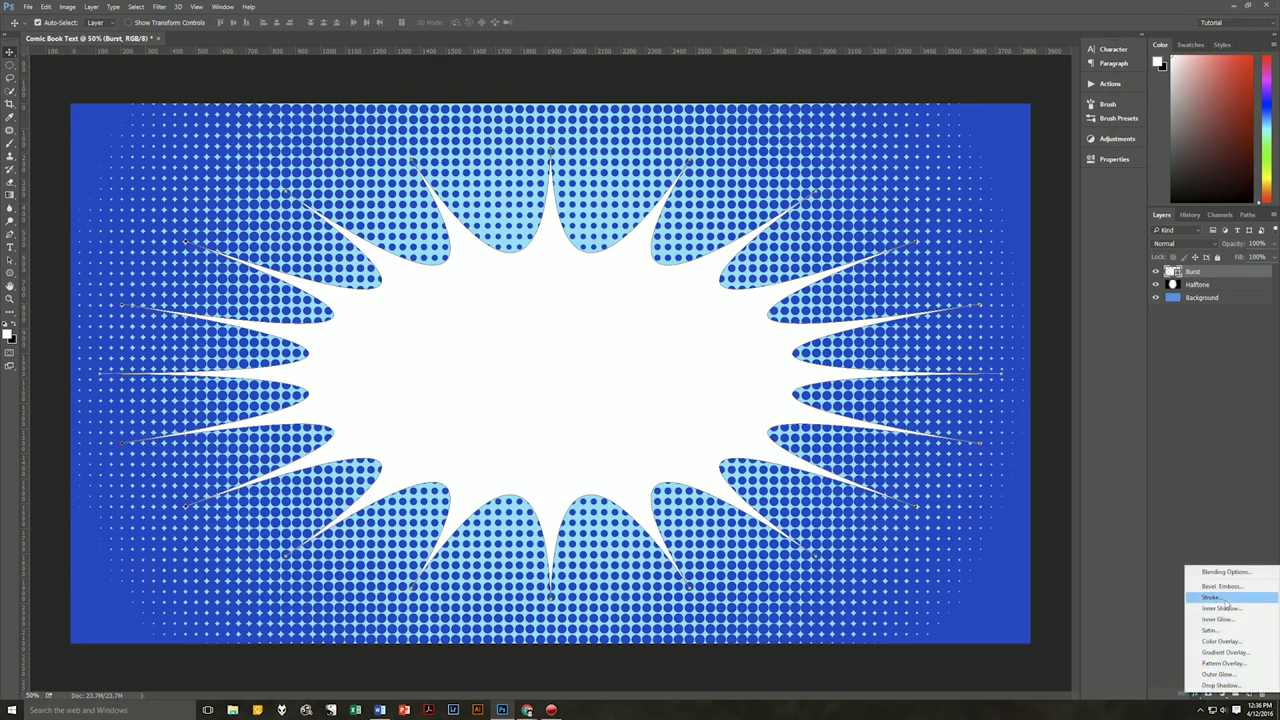
left_click(1229, 622)
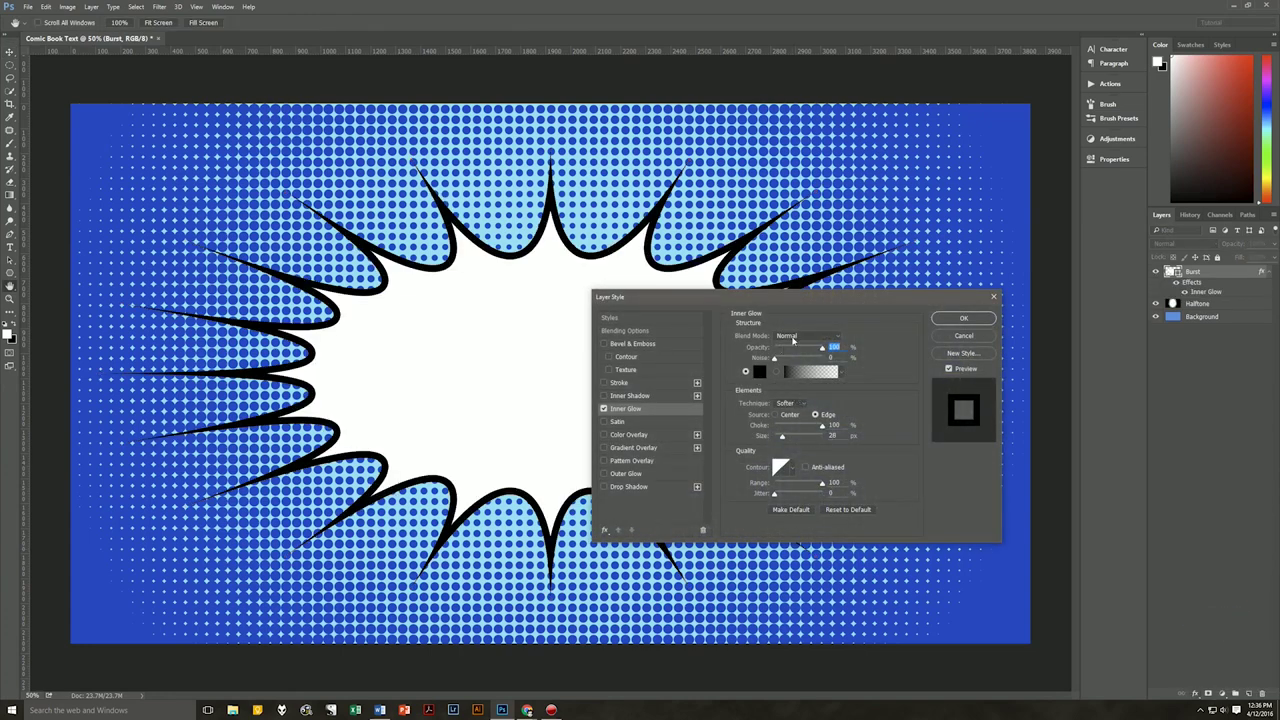
left_click_drag(803, 304, 852, 376)
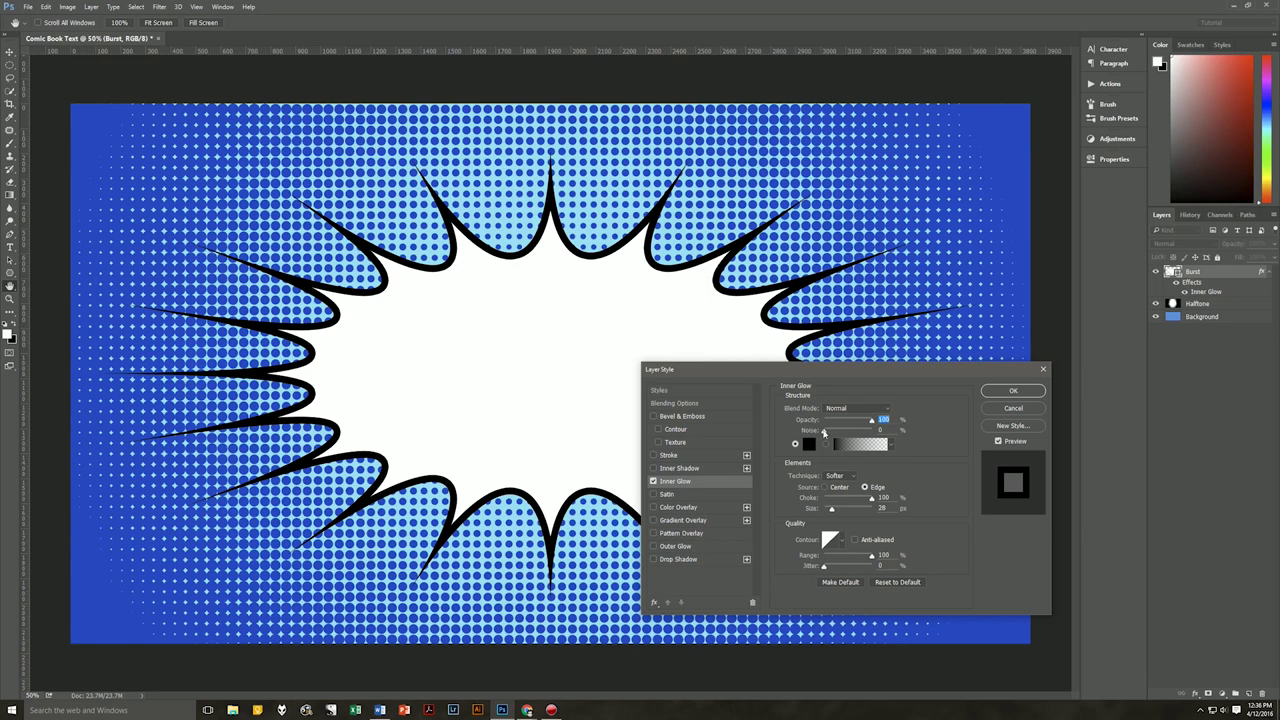
left_click(812, 441)
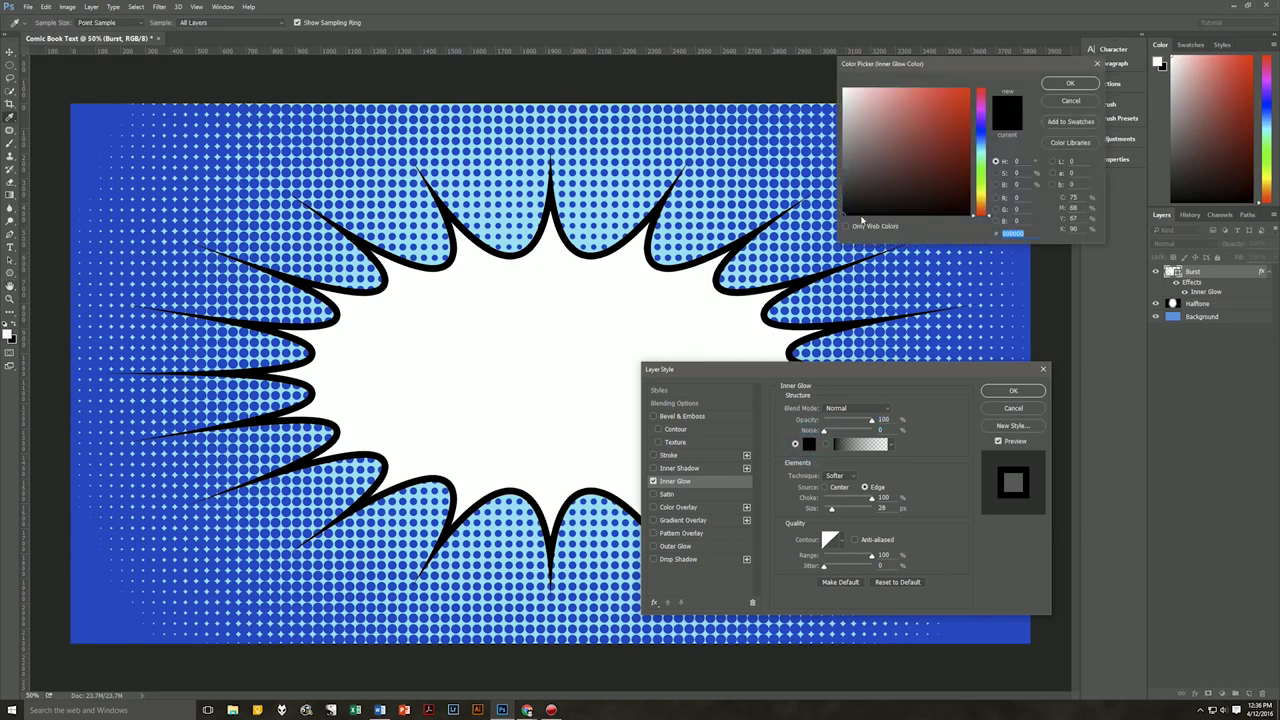
left_click(1070, 101)
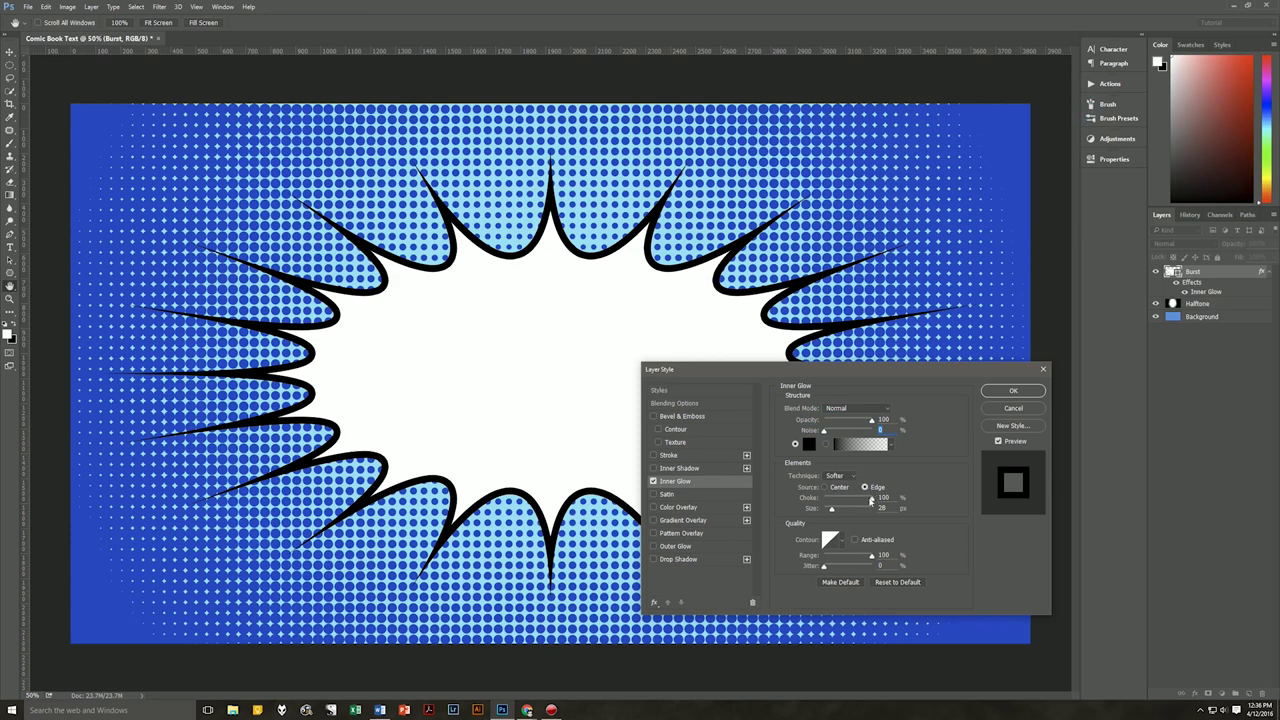
left_click(871, 499)
left_click(880, 508)
left_click(843, 541)
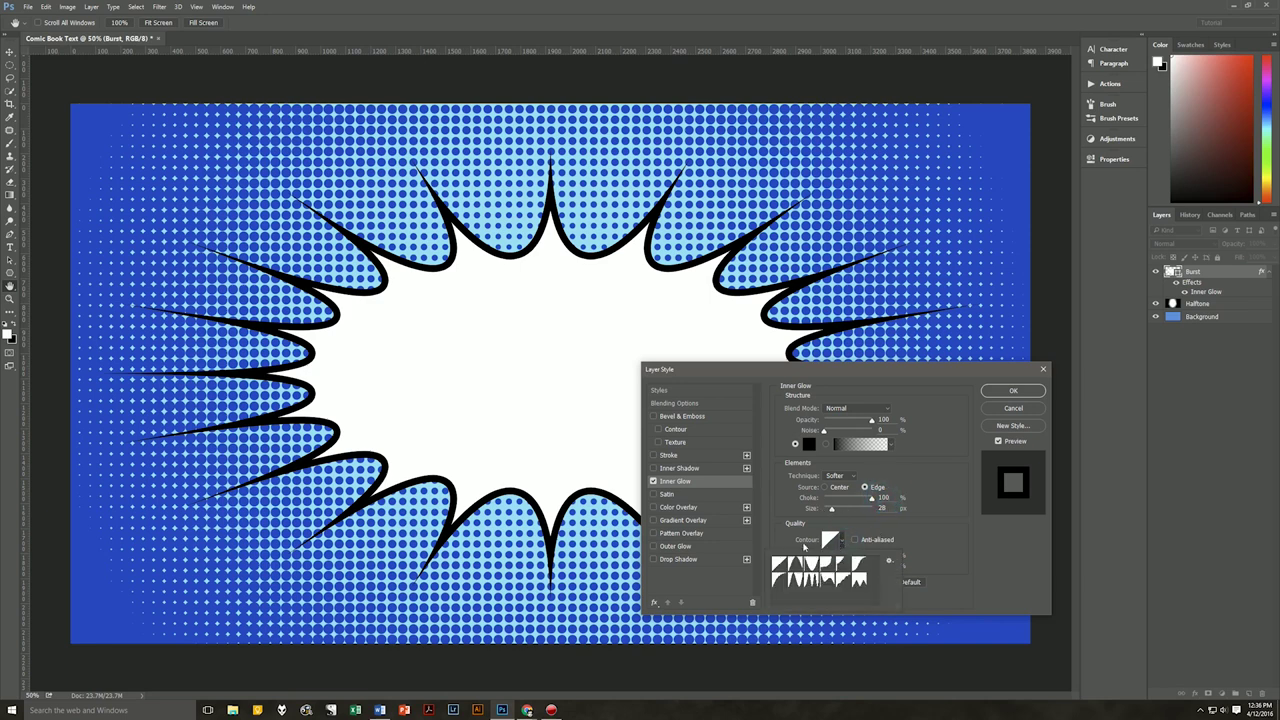
left_click(927, 531)
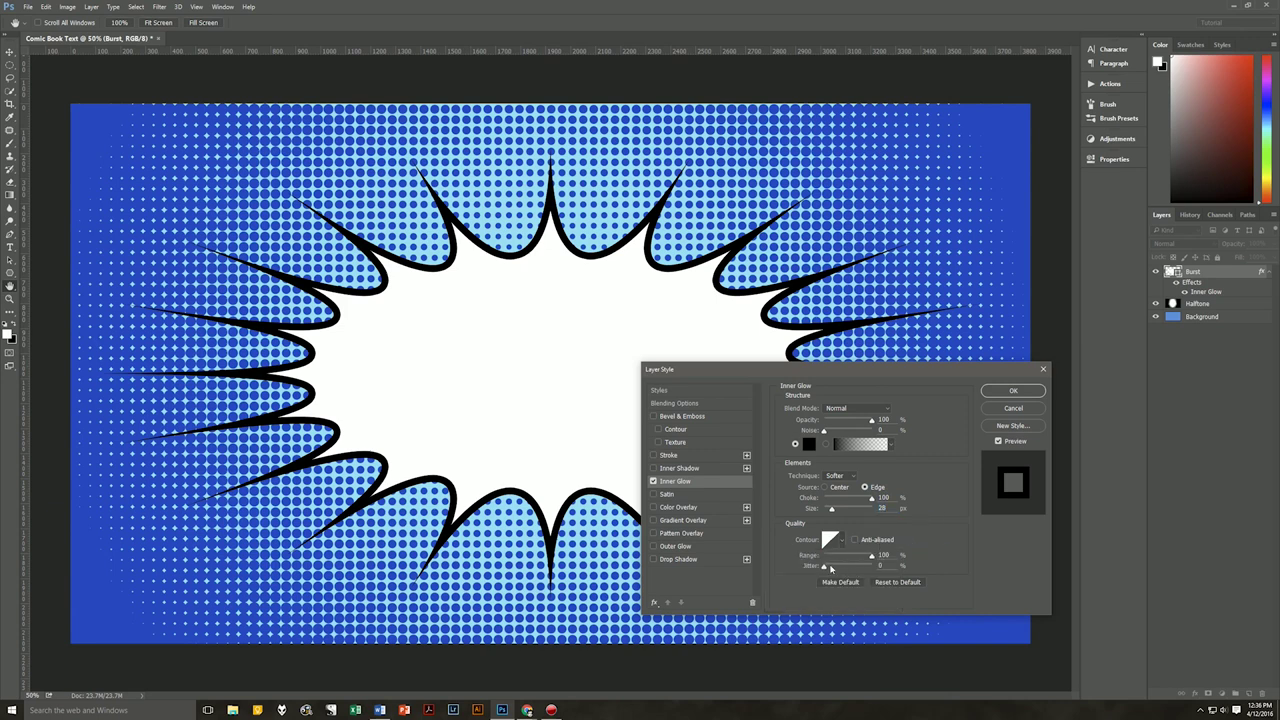
left_click(874, 557)
left_click(824, 567)
left_click(1009, 391)
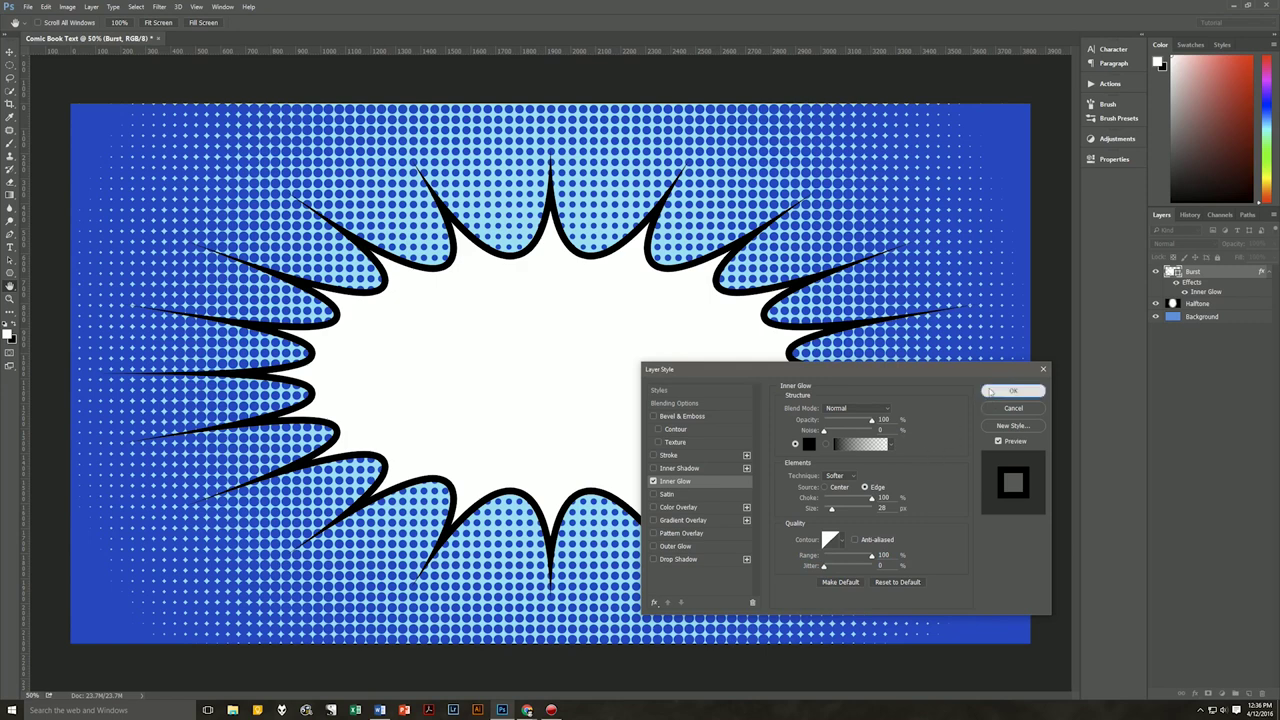
Set the Burst layer's fill opacity to 75% in its blending options and collapse its list of effects.
left_click(689, 405)
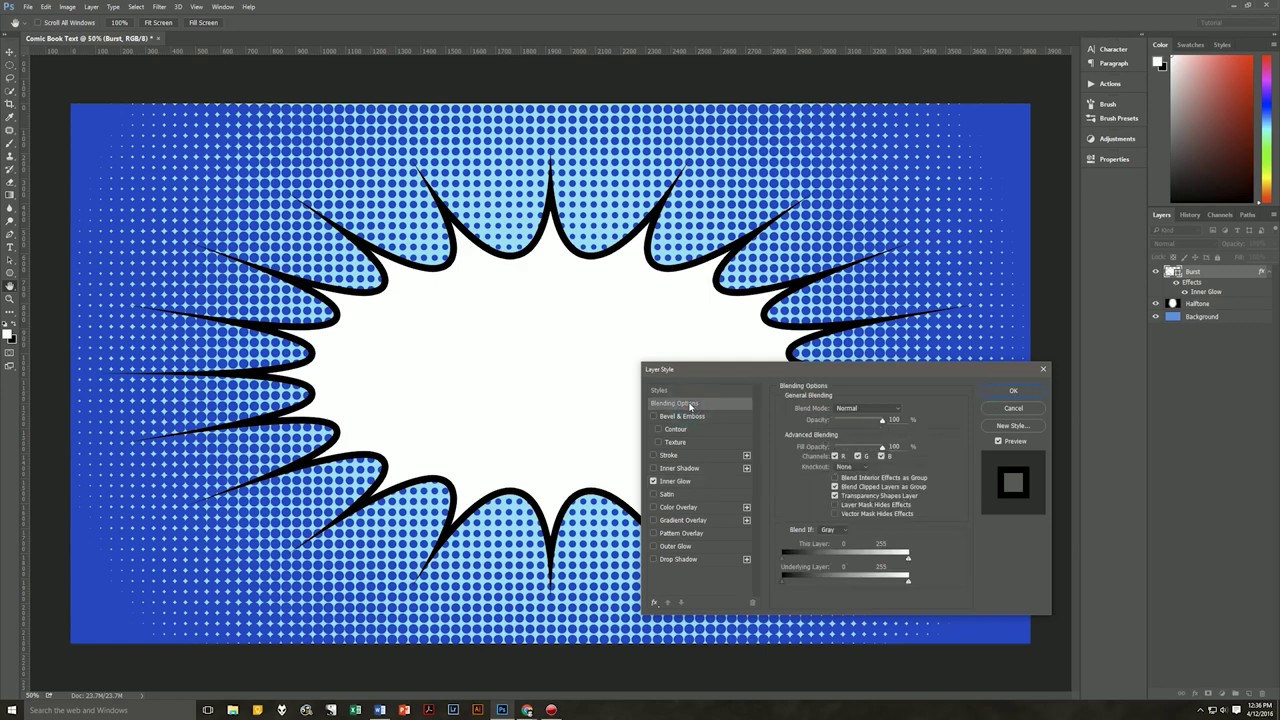
left_click(893, 446)
type("75")
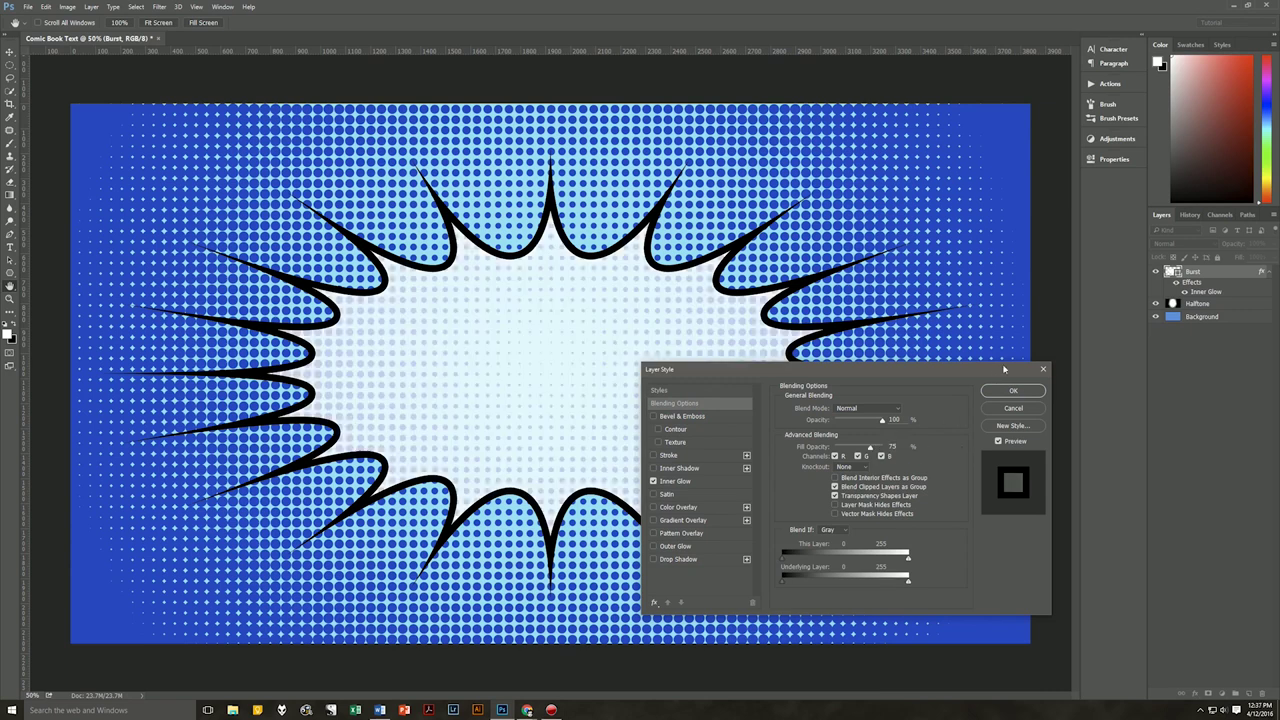
left_click(1016, 392)
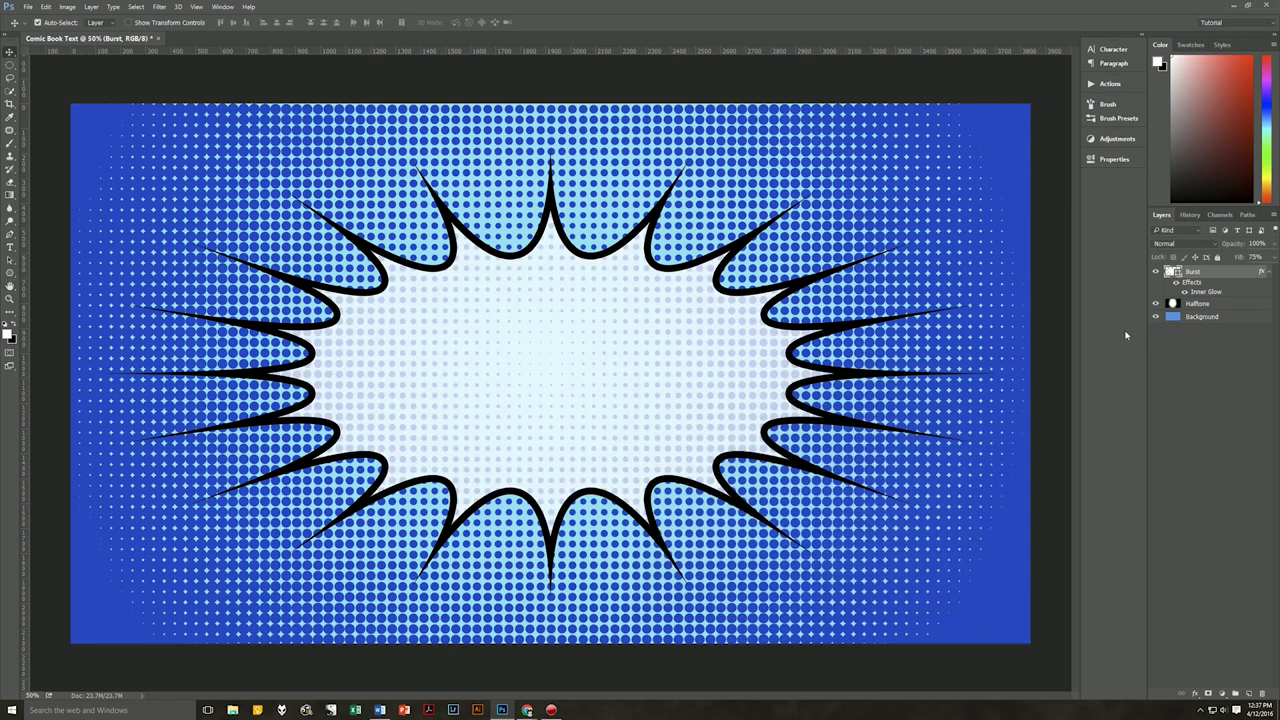
left_click(1263, 272)
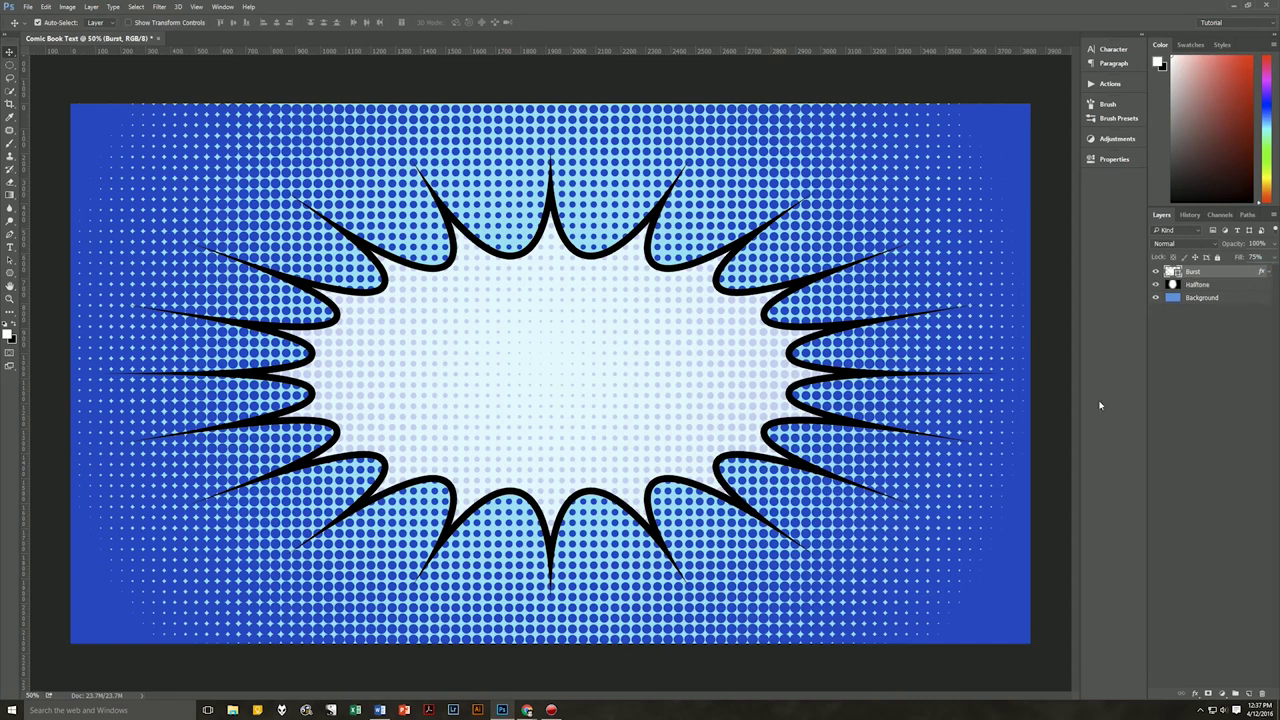
Group the Burst, Halftone and Background layers and name the group Background Elements.
left_click(1233, 298, "shift")
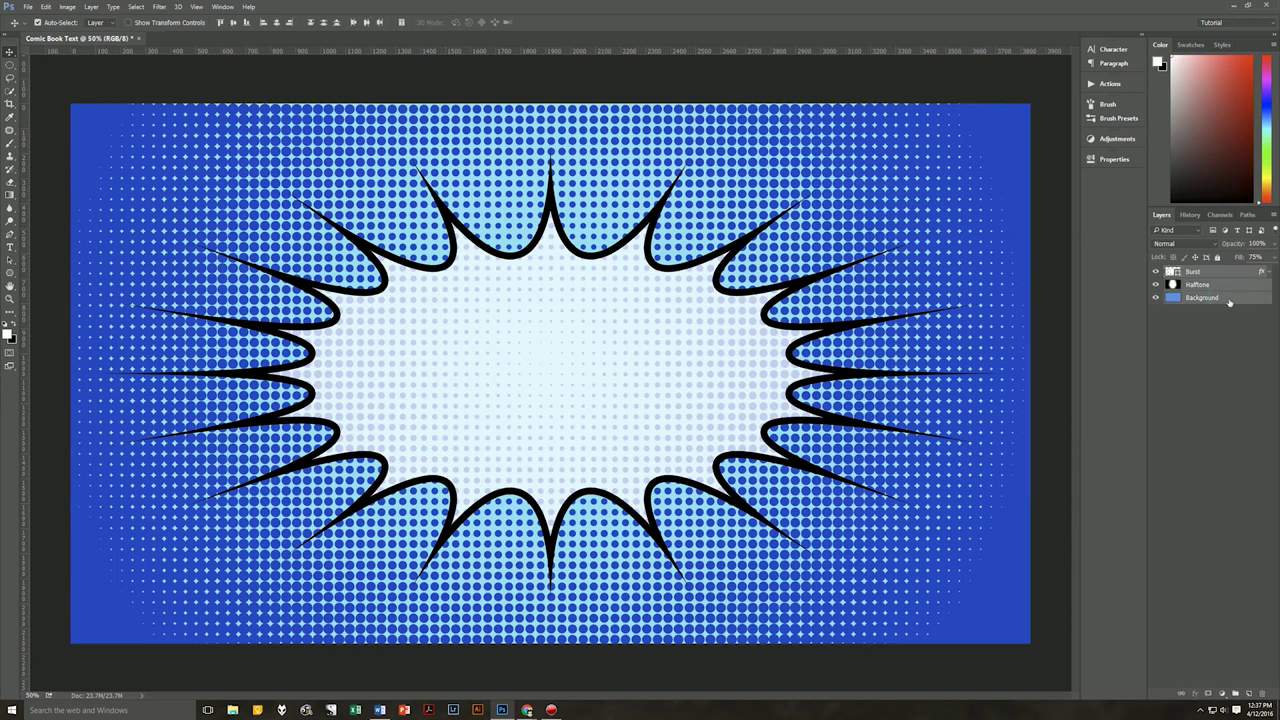
left_click_drag(1233, 298, 1237, 694)
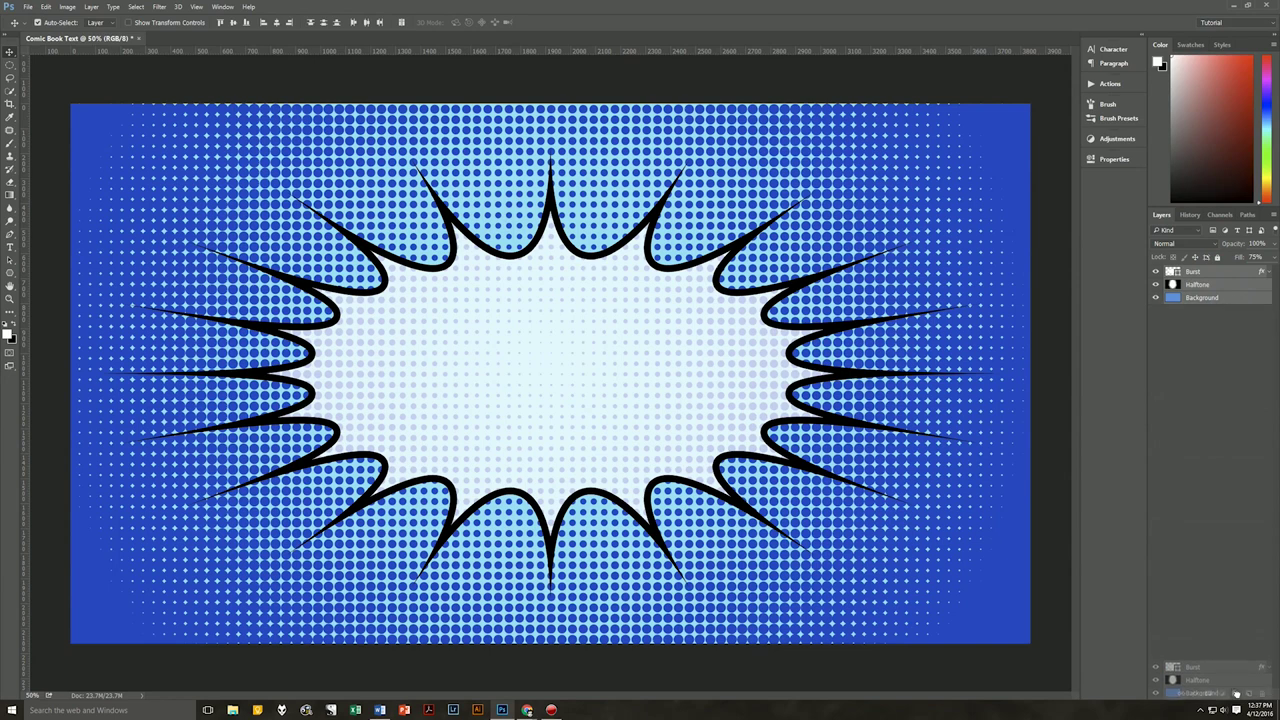
left_click_drag(1237, 694, 1237, 694)
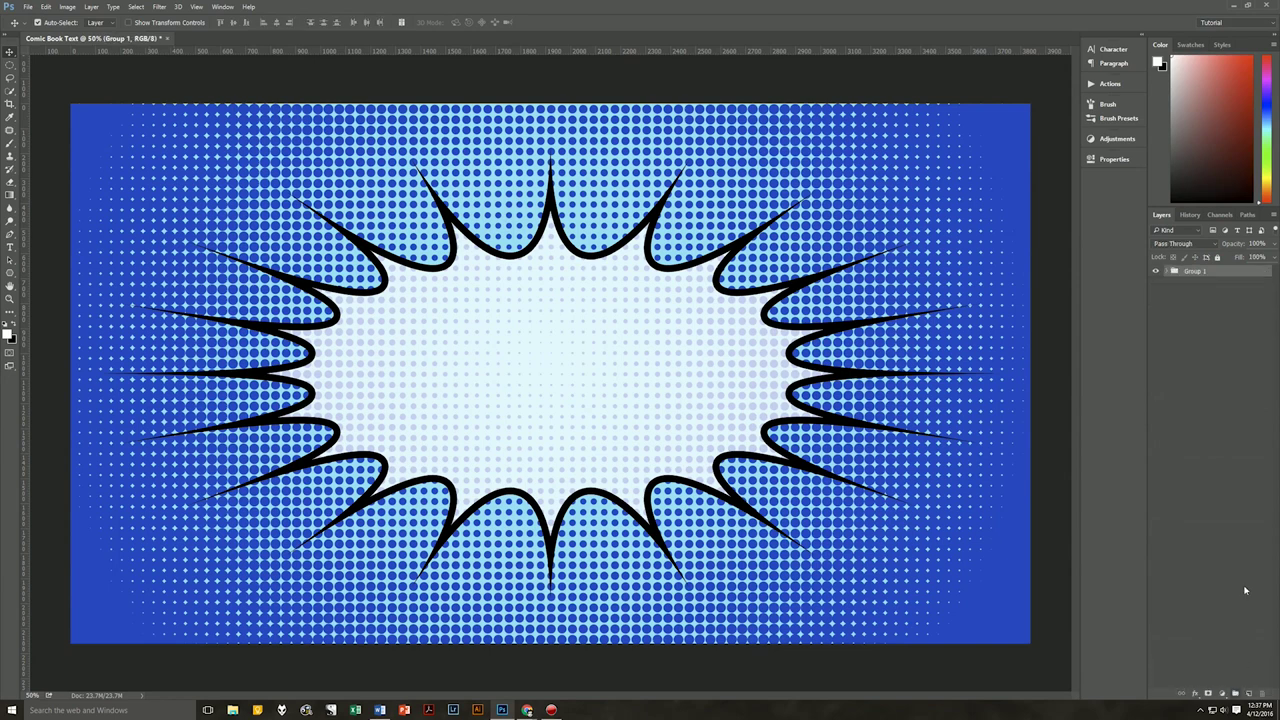
double_click(1195, 271)
type("Background Elements")
key("Return")
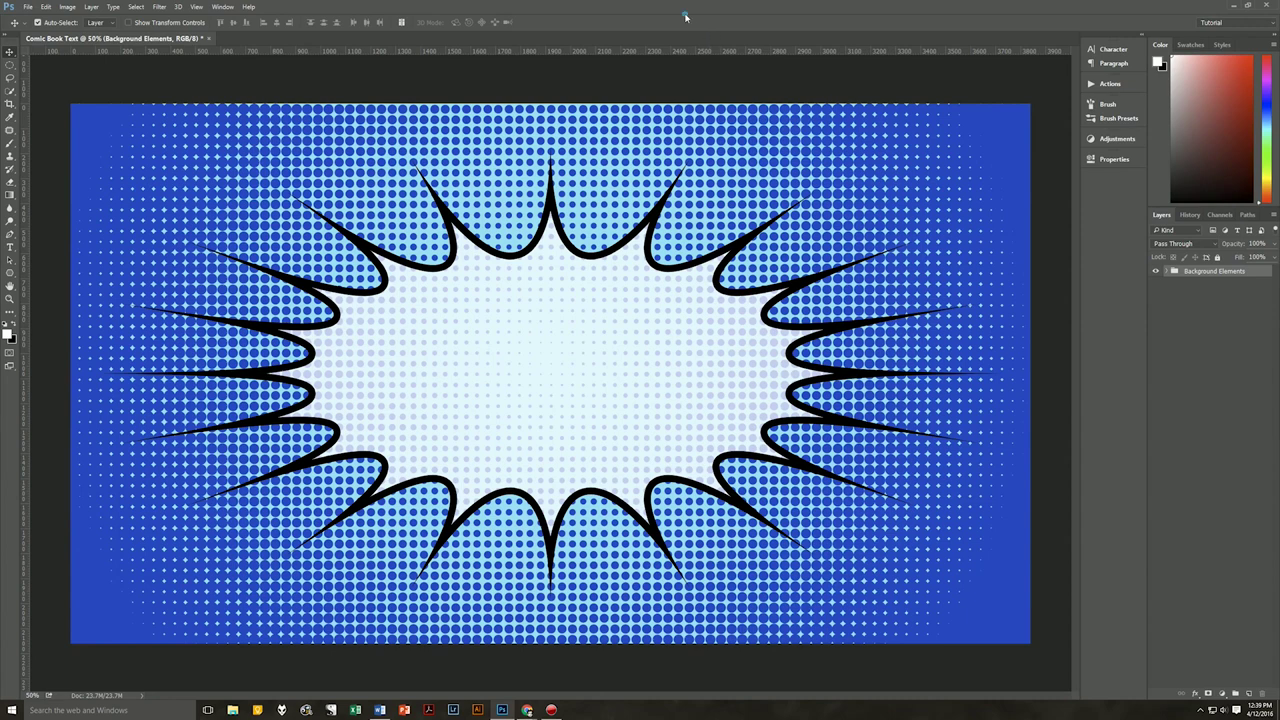
Add a new layer and enter the white, centre-aligned text "GeekMan!" in ObelixPro Regular at 210 pt in the middle of the burst.
left_click(1248, 694)
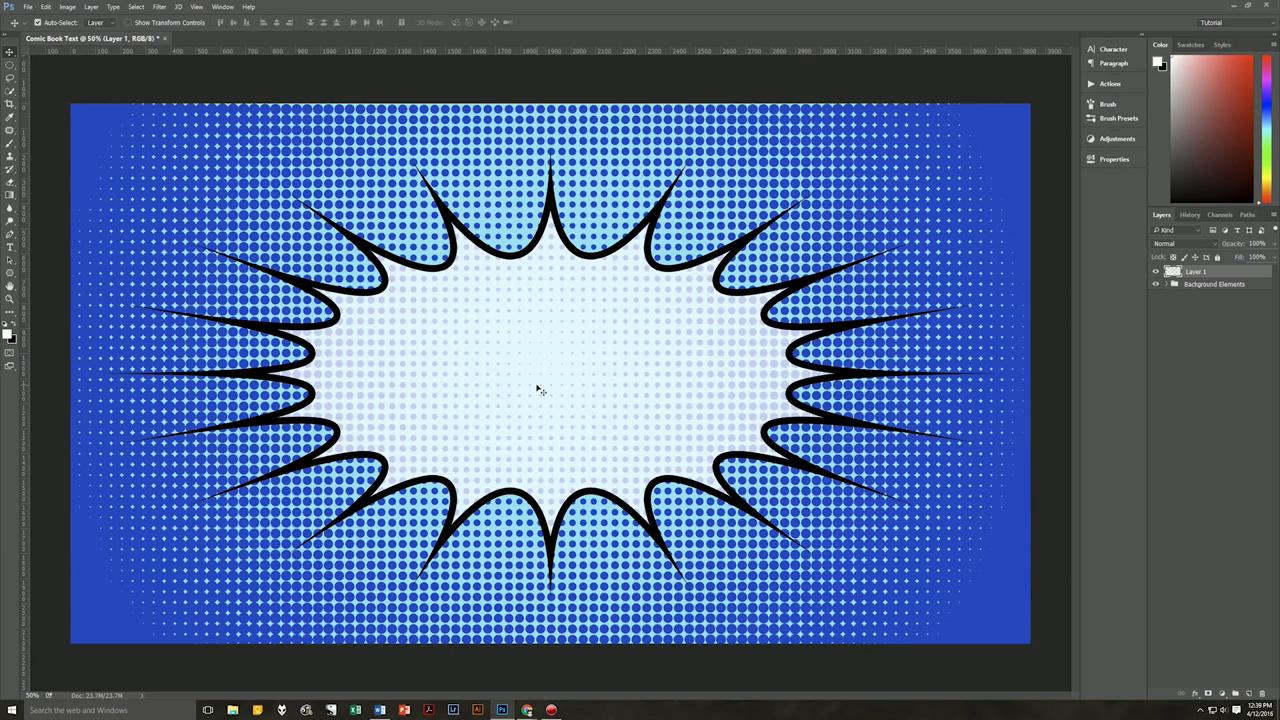
key("t")
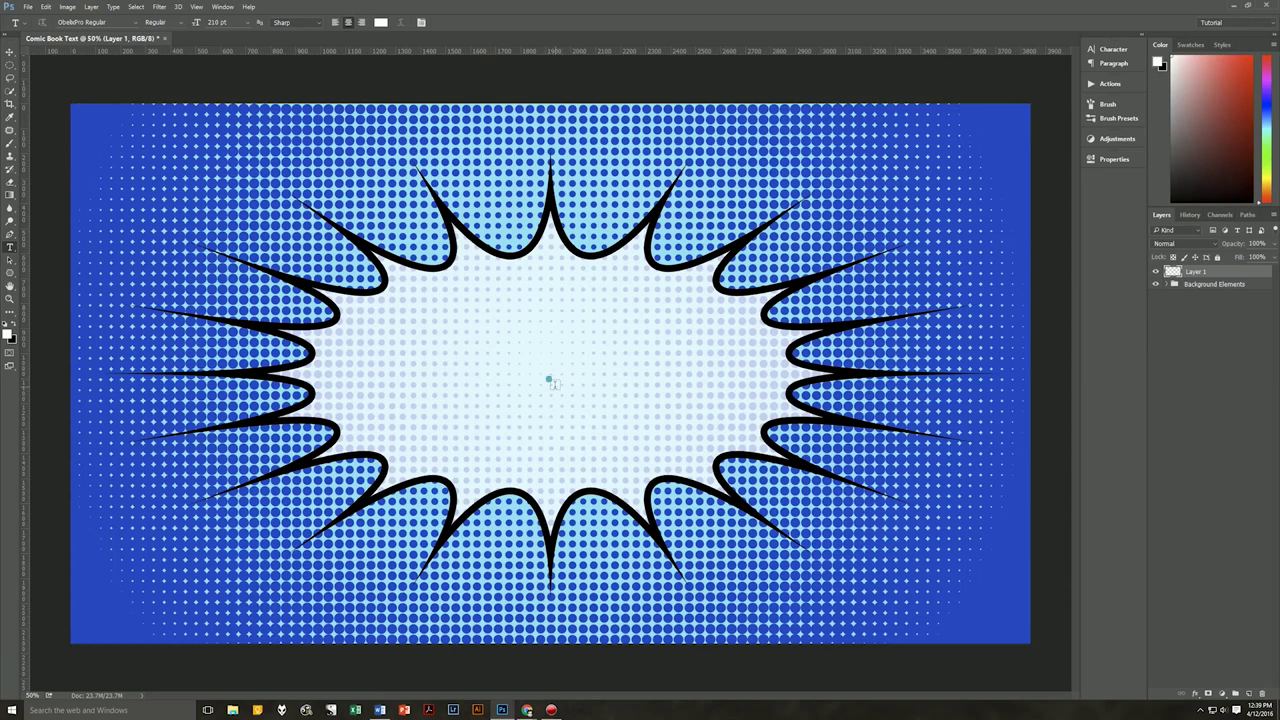
left_click(555, 384)
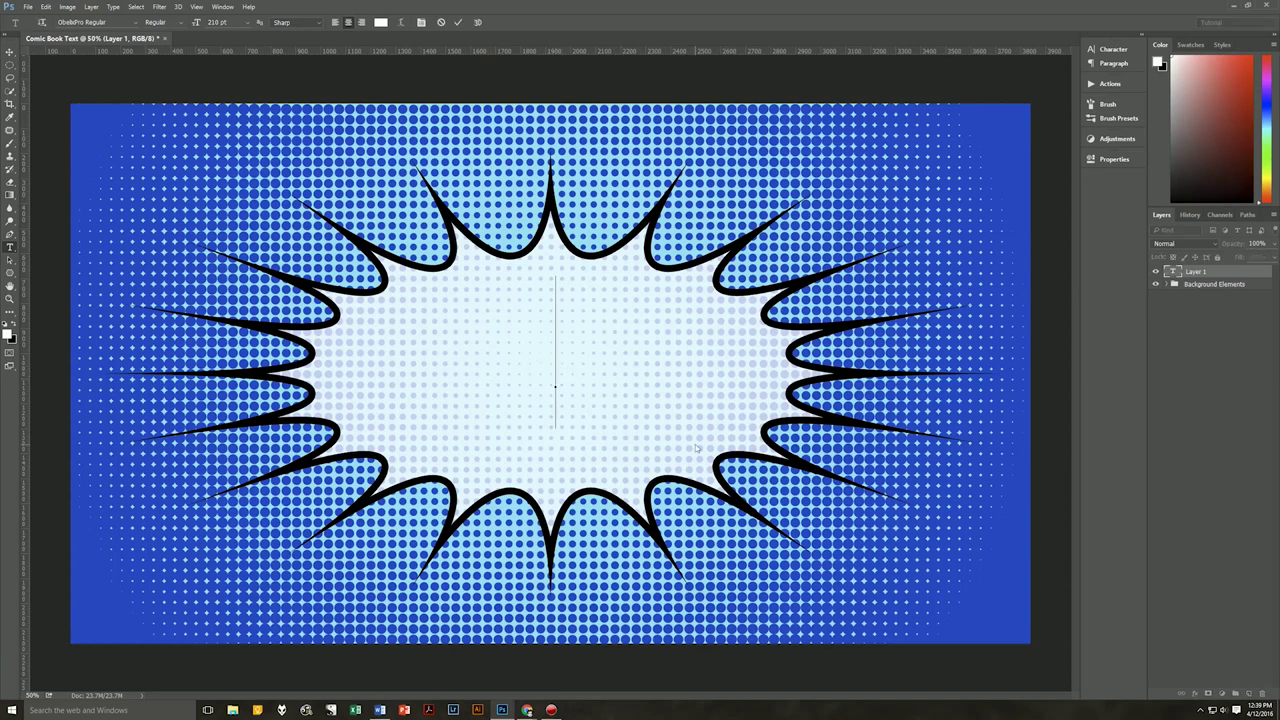
type("GEEKMAN!")
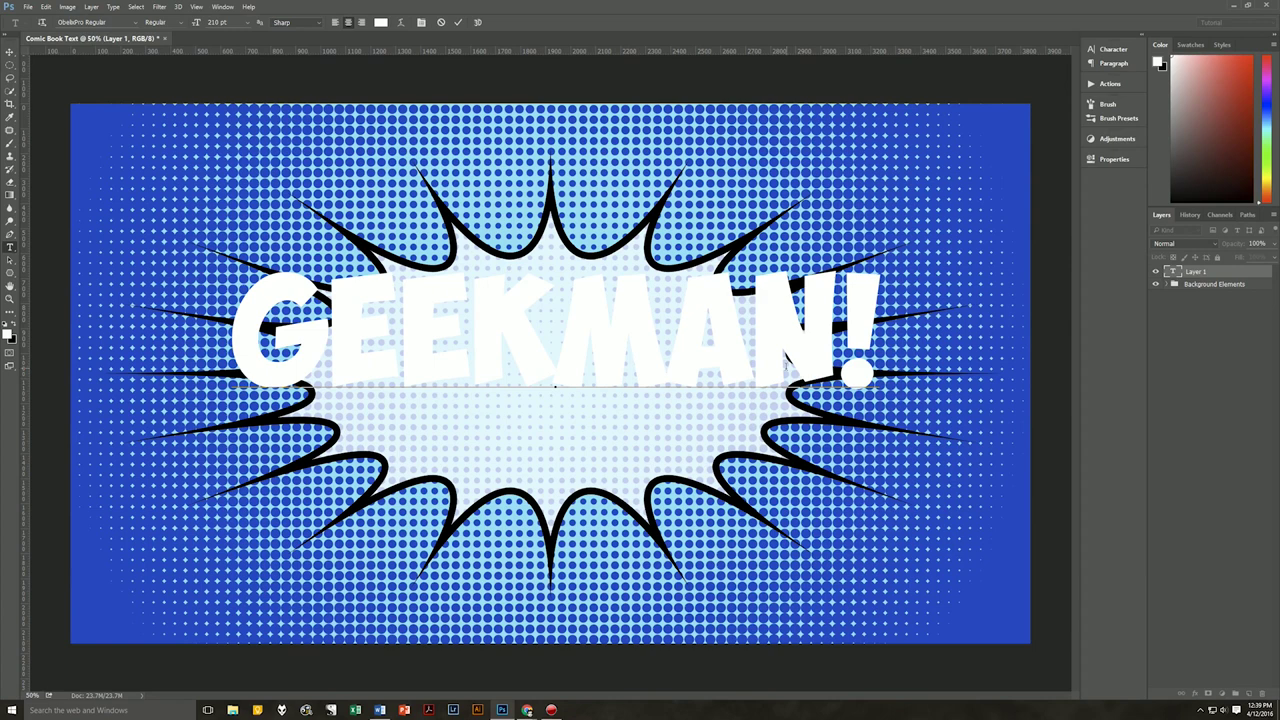
Tighten the kerning between letter pairs in the GeekMan! text and commit the text edit.
left_click(472, 342)
left_click(551, 363)
left_click(328, 328)
key("Right")
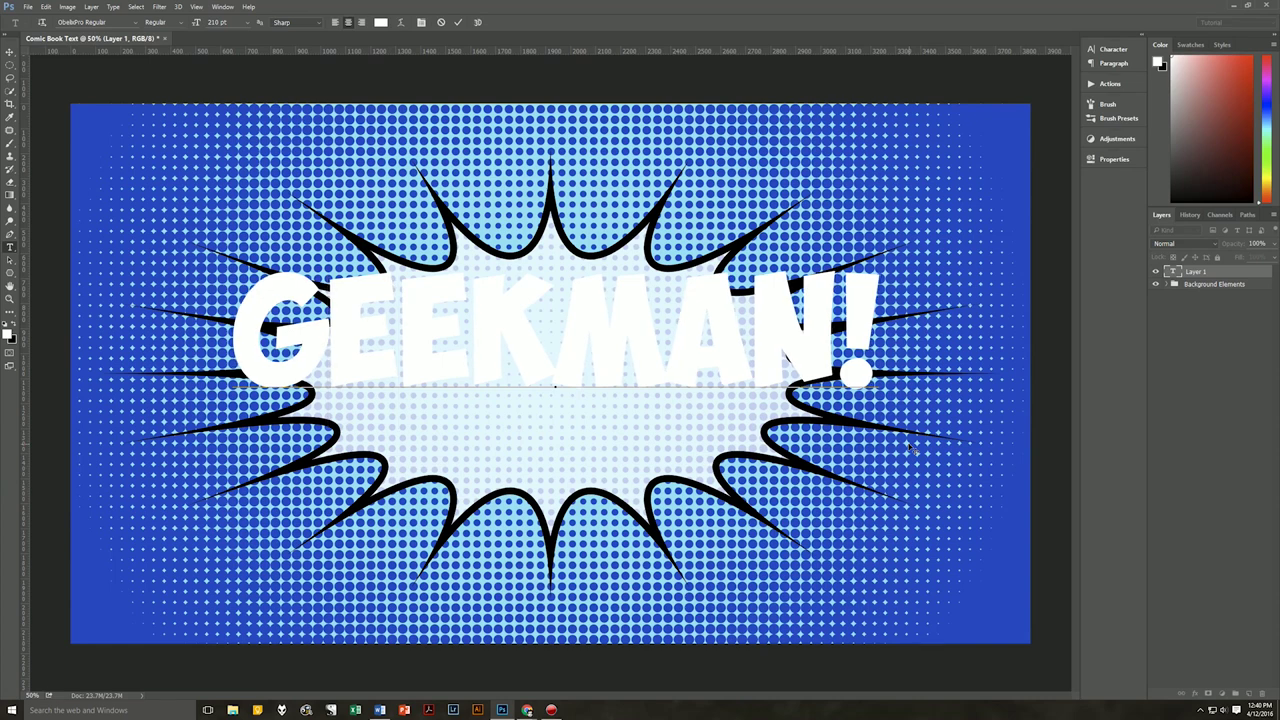
key("Right")
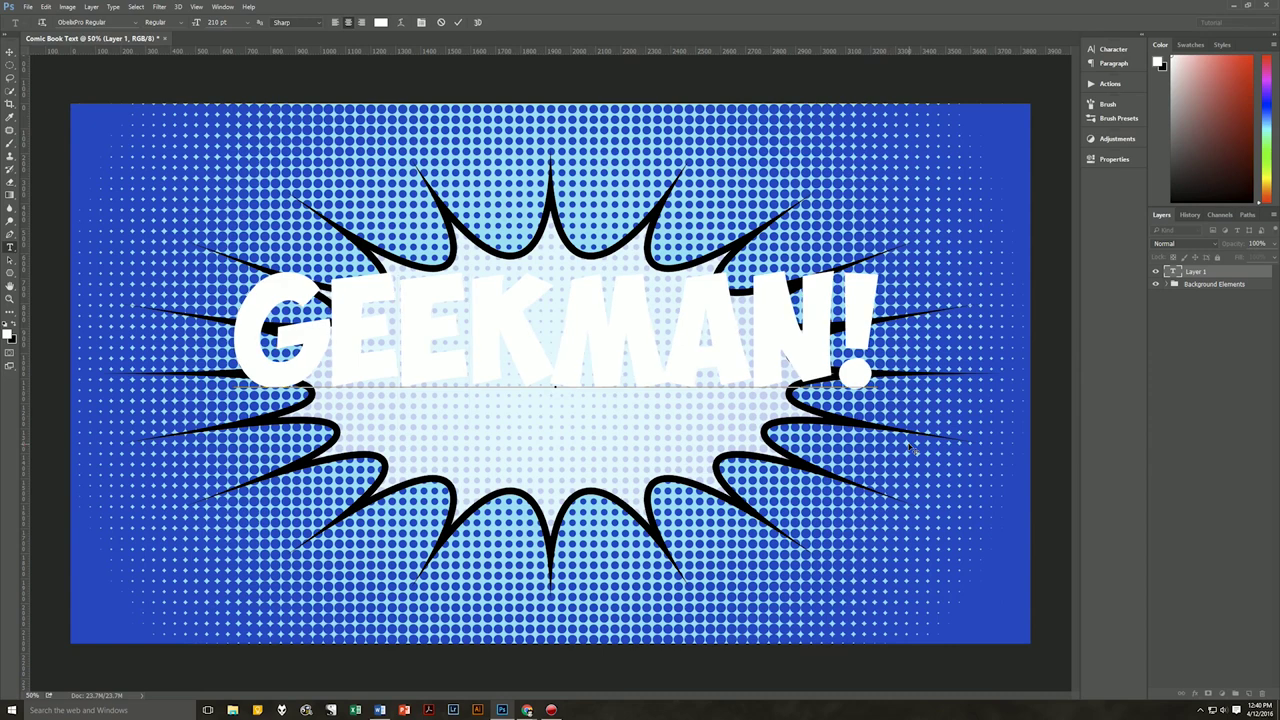
key("Right")
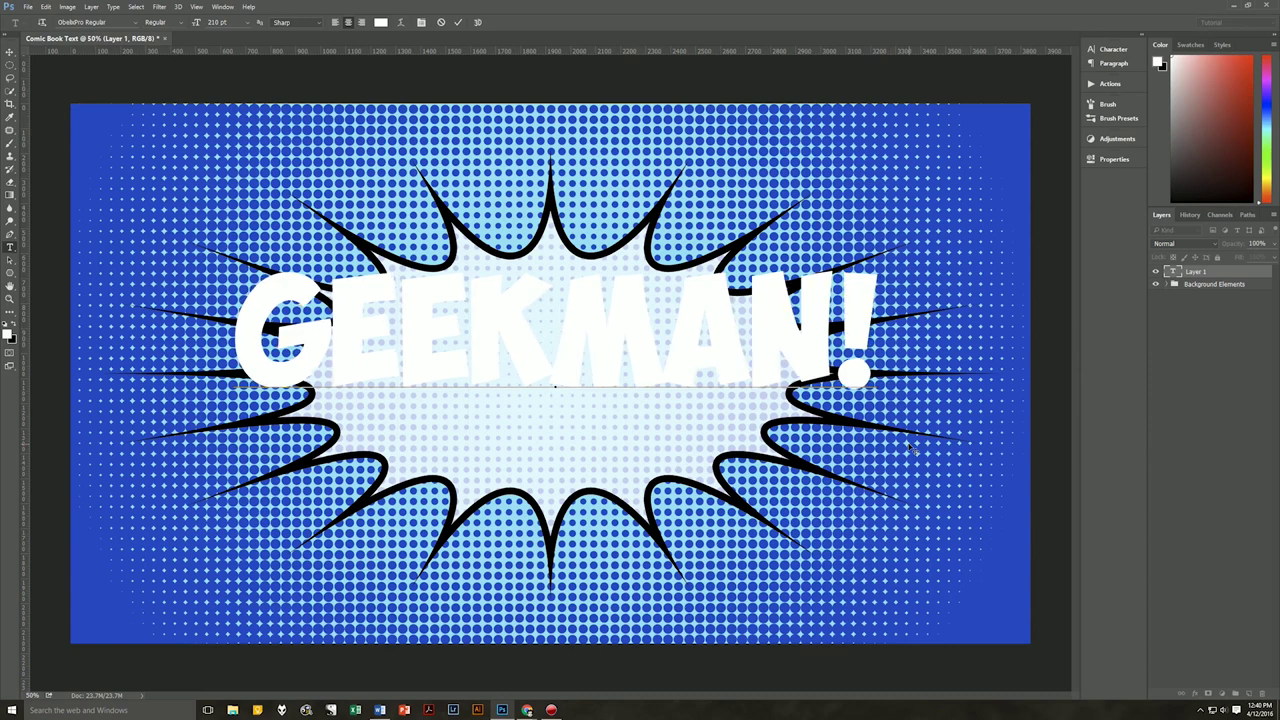
key("Right")
key("Right")
key("Right")
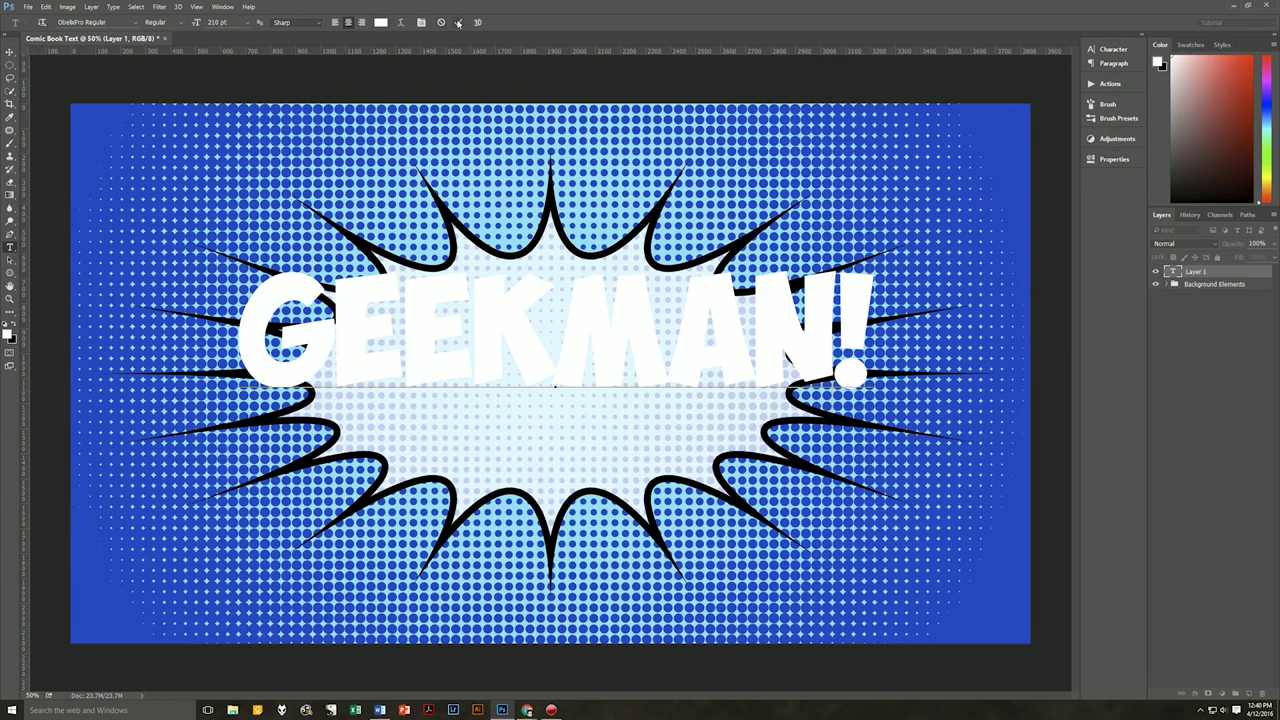
left_click(458, 22)
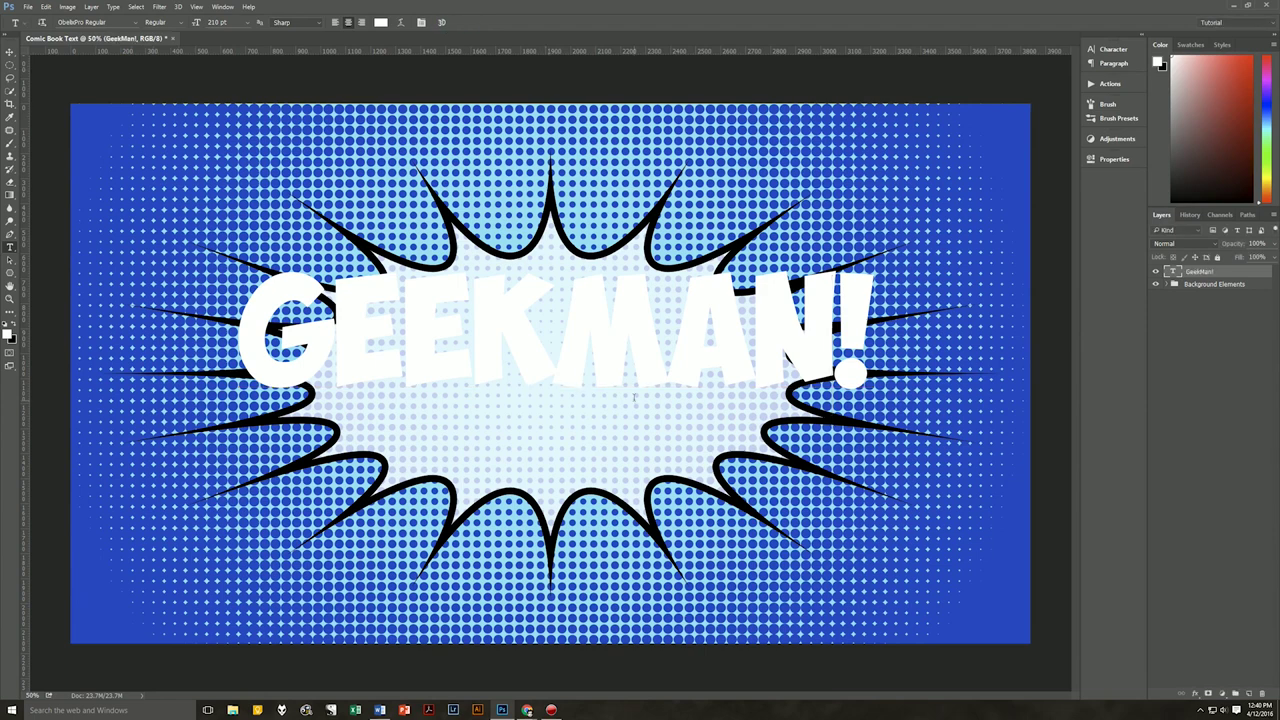
Move the GeekMan! text down to the middle of the burst and give it a 4 px centred stroke at 90% opacity.
key("v")
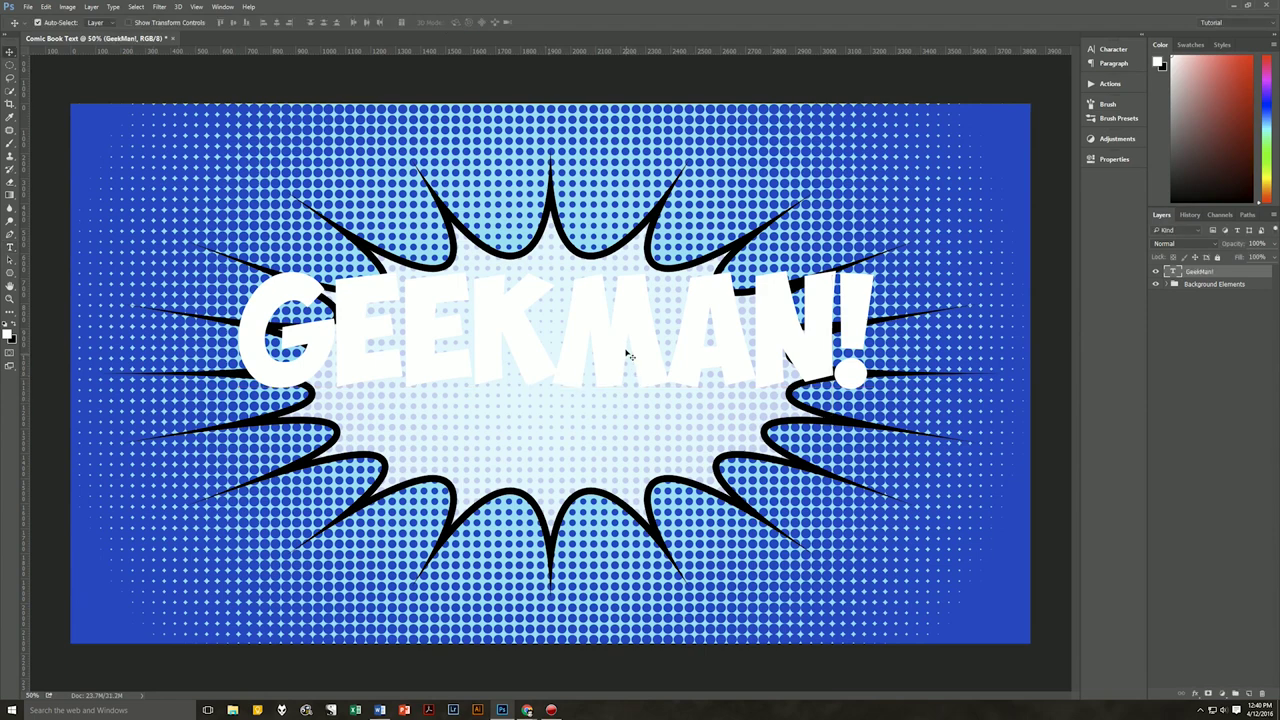
left_click_drag(632, 313, 630, 358)
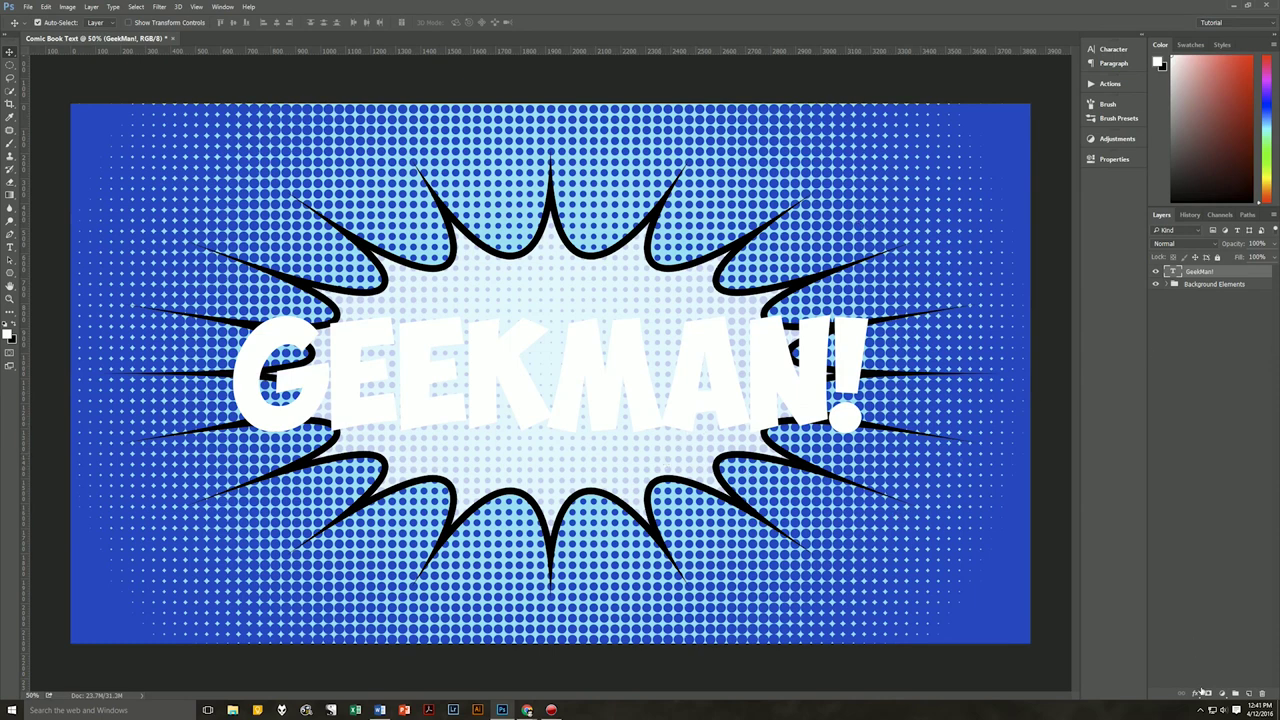
left_click(1196, 693)
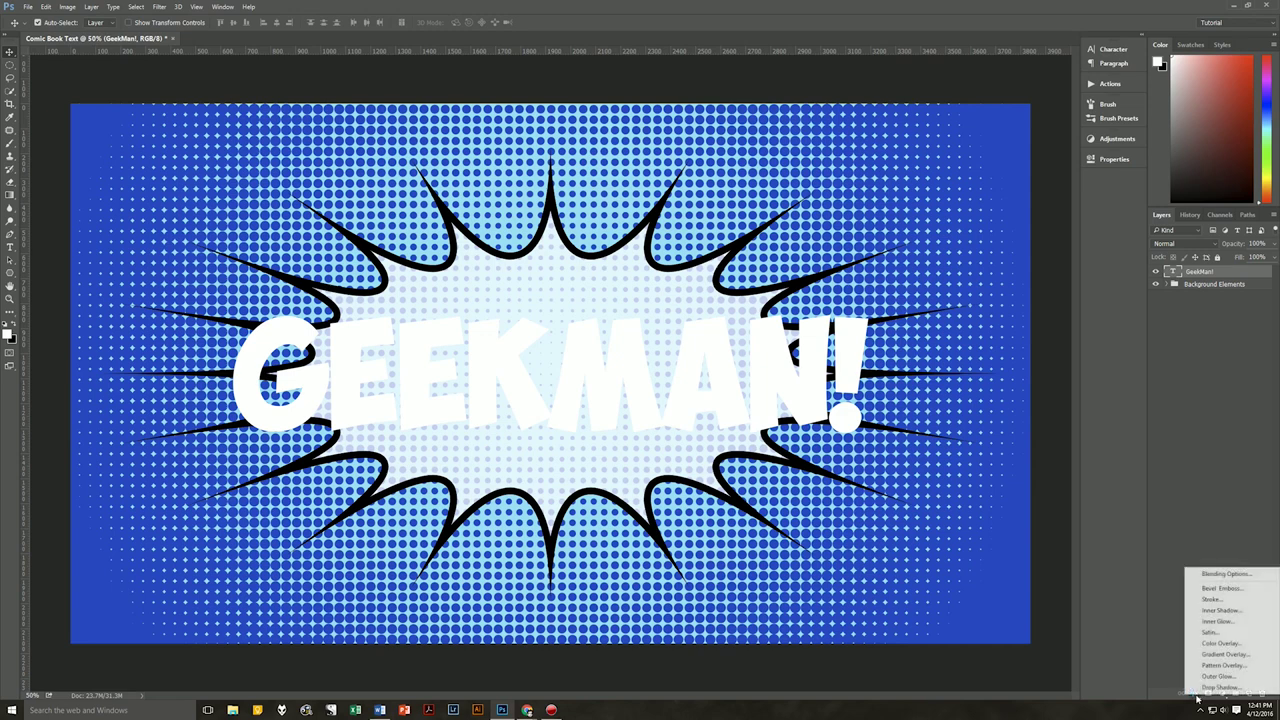
left_click(1222, 602)
left_click_drag(846, 379, 871, 411)
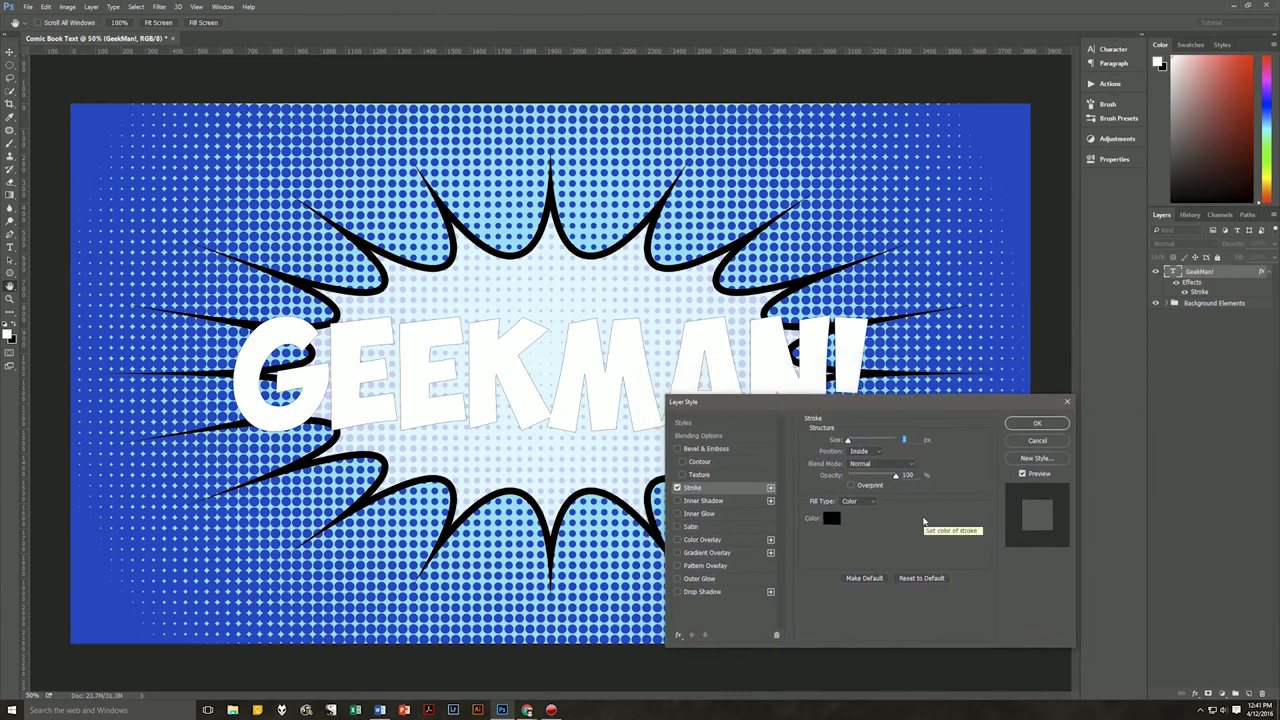
left_click_drag(906, 408, 966, 438)
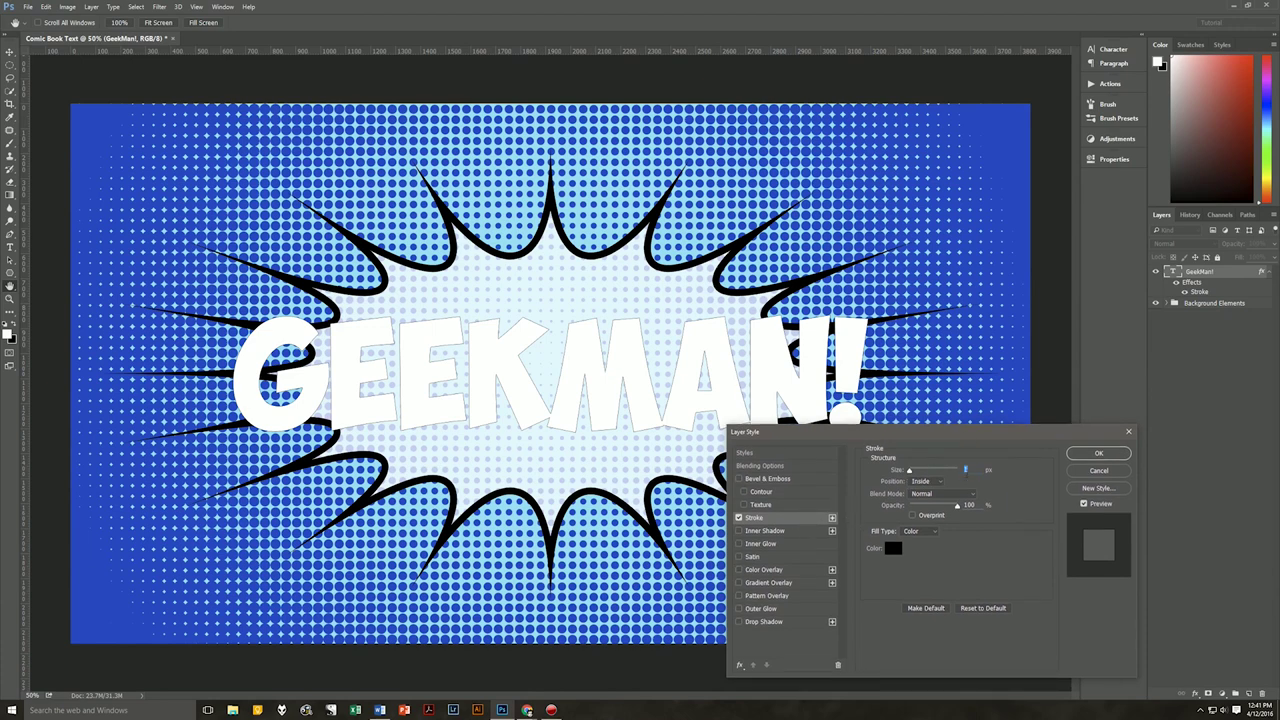
type("4")
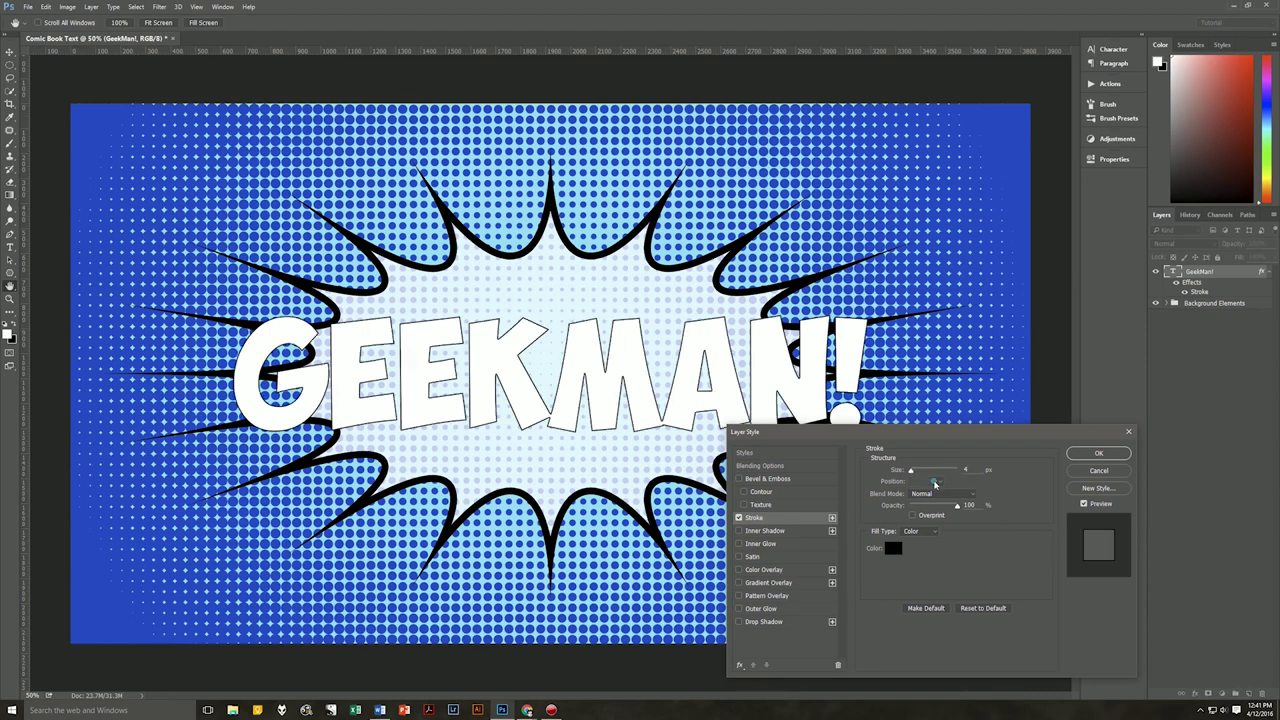
left_click(935, 482)
left_click(931, 506)
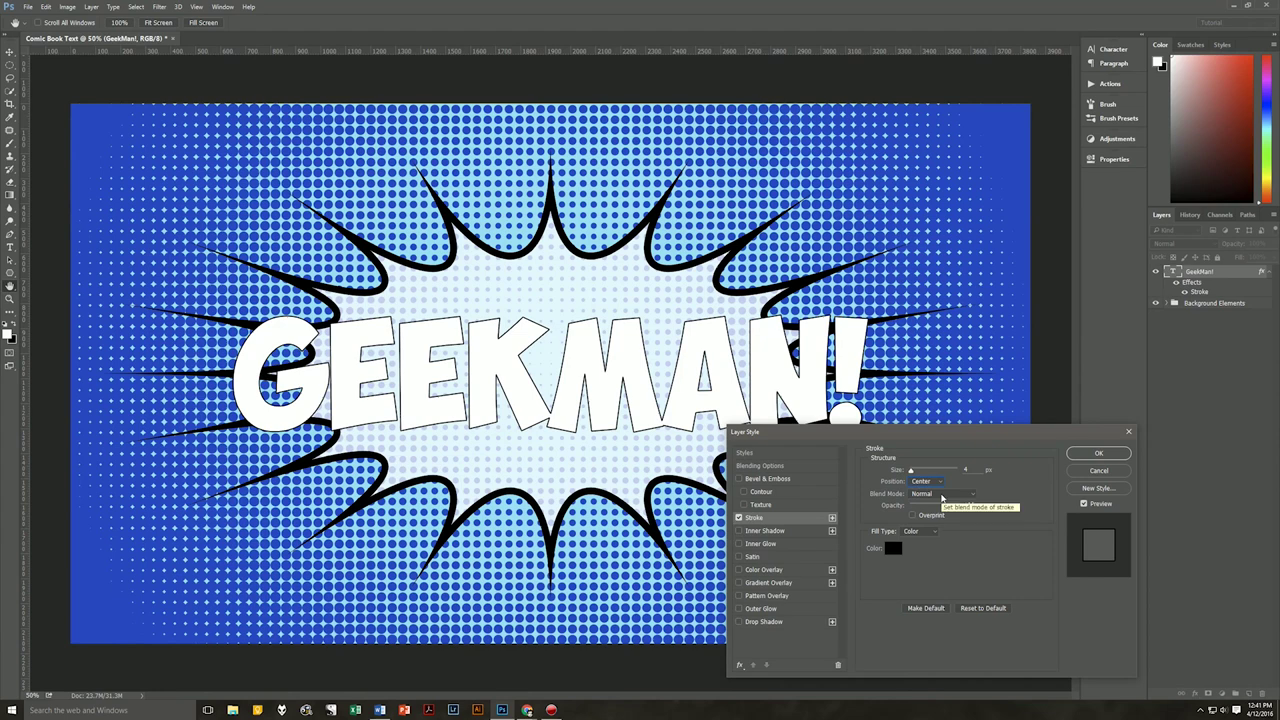
left_click_drag(957, 506, 952, 506)
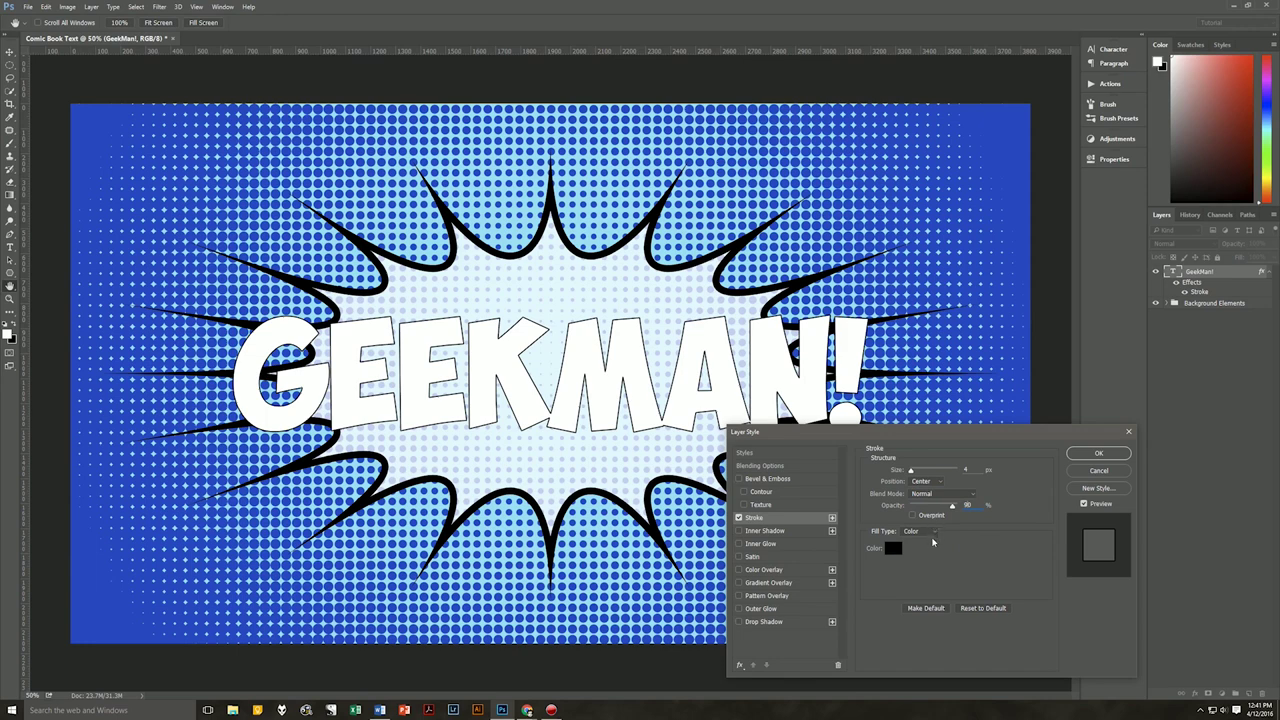
Switch the stroke's fill type to a gradient and make the colour stops at both ends black.
left_click(930, 534)
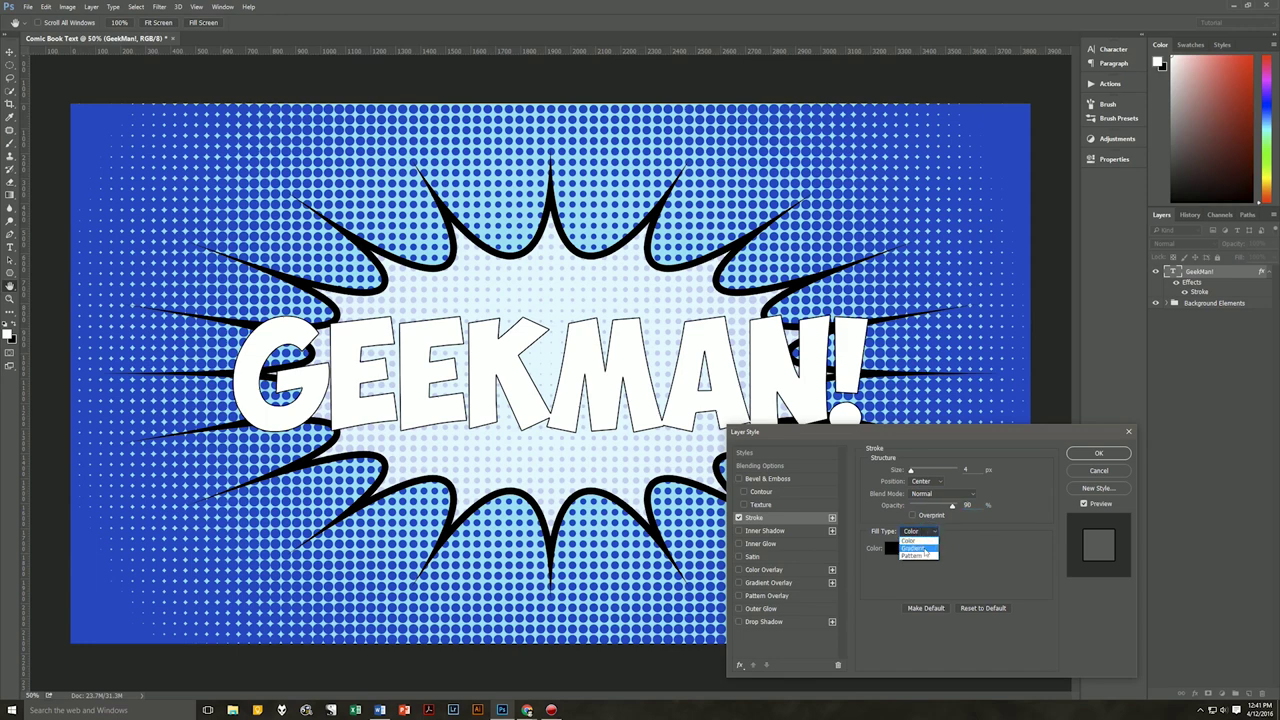
left_click(918, 544)
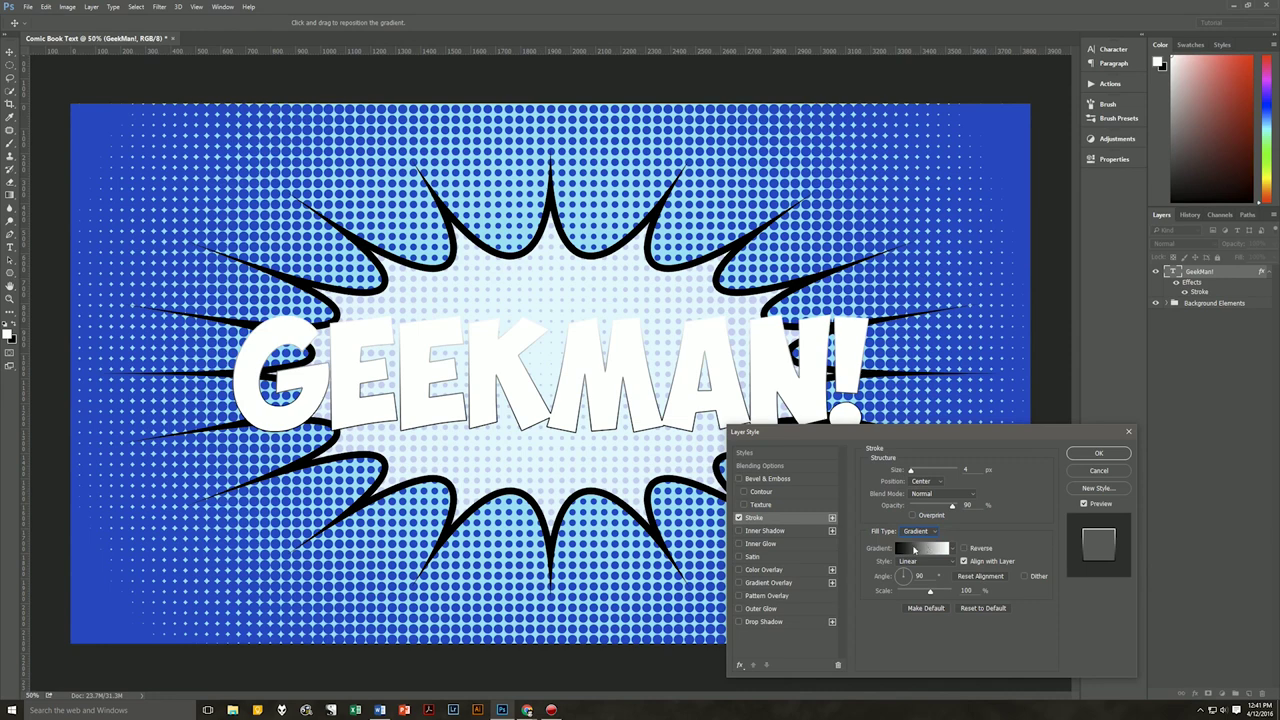
left_click(916, 550)
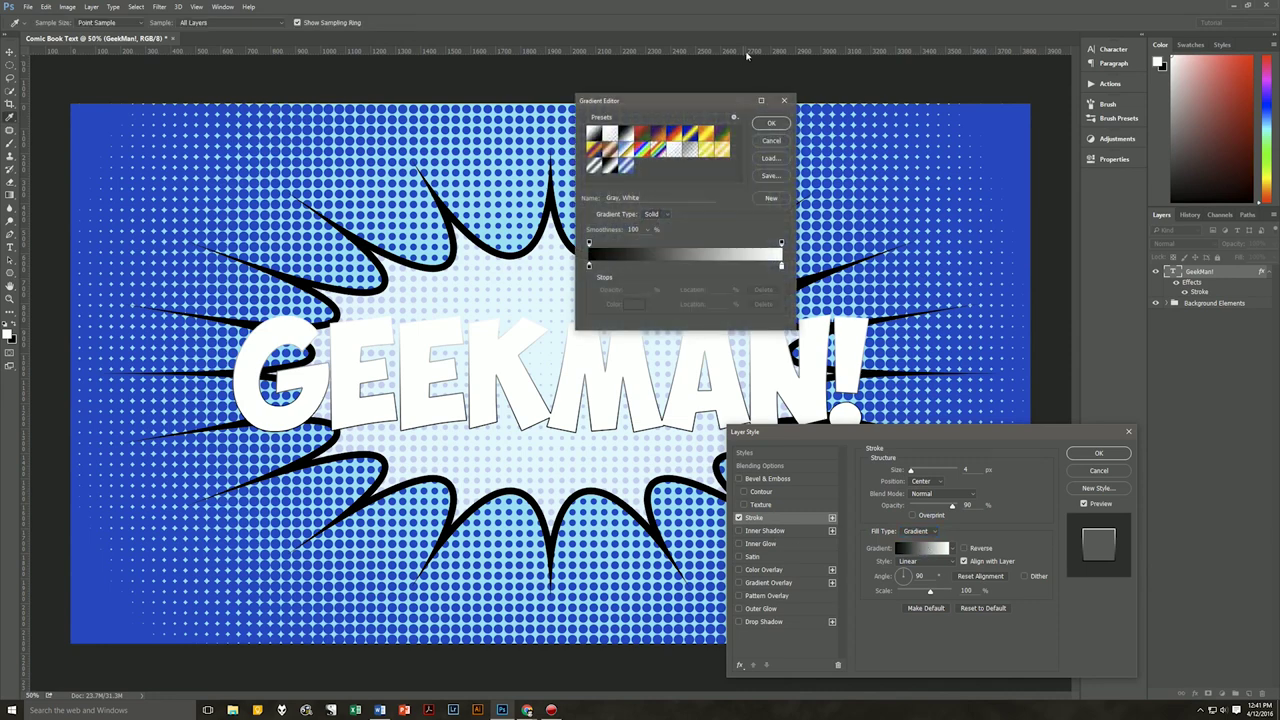
left_click_drag(689, 103, 760, 93)
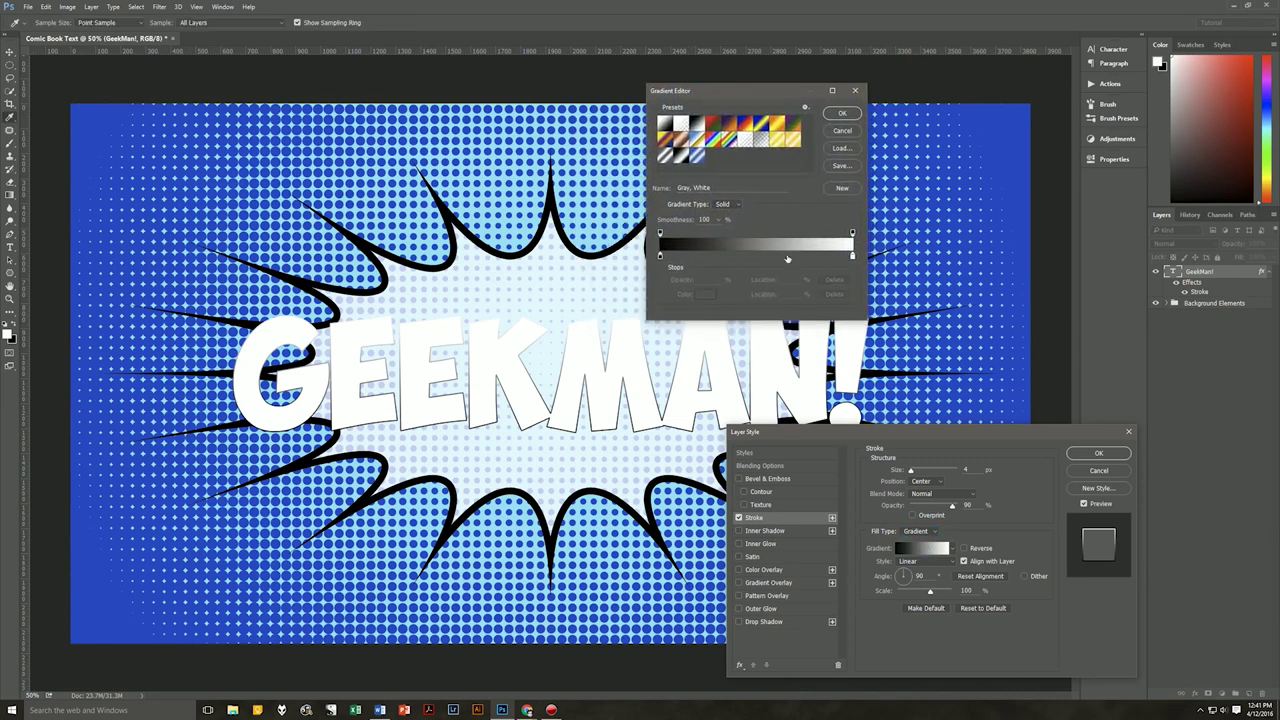
left_click(660, 257)
left_click(853, 257)
left_click(661, 258)
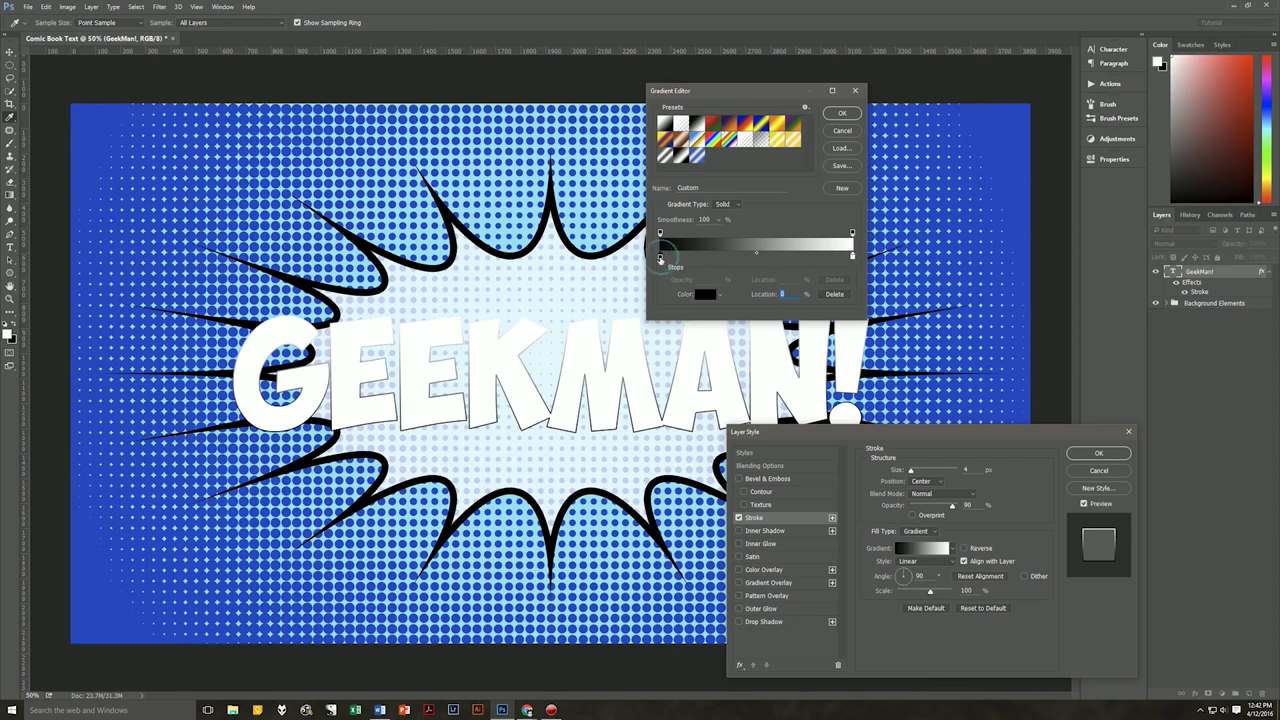
left_click(853, 257)
left_click(706, 295)
left_click(880, 208)
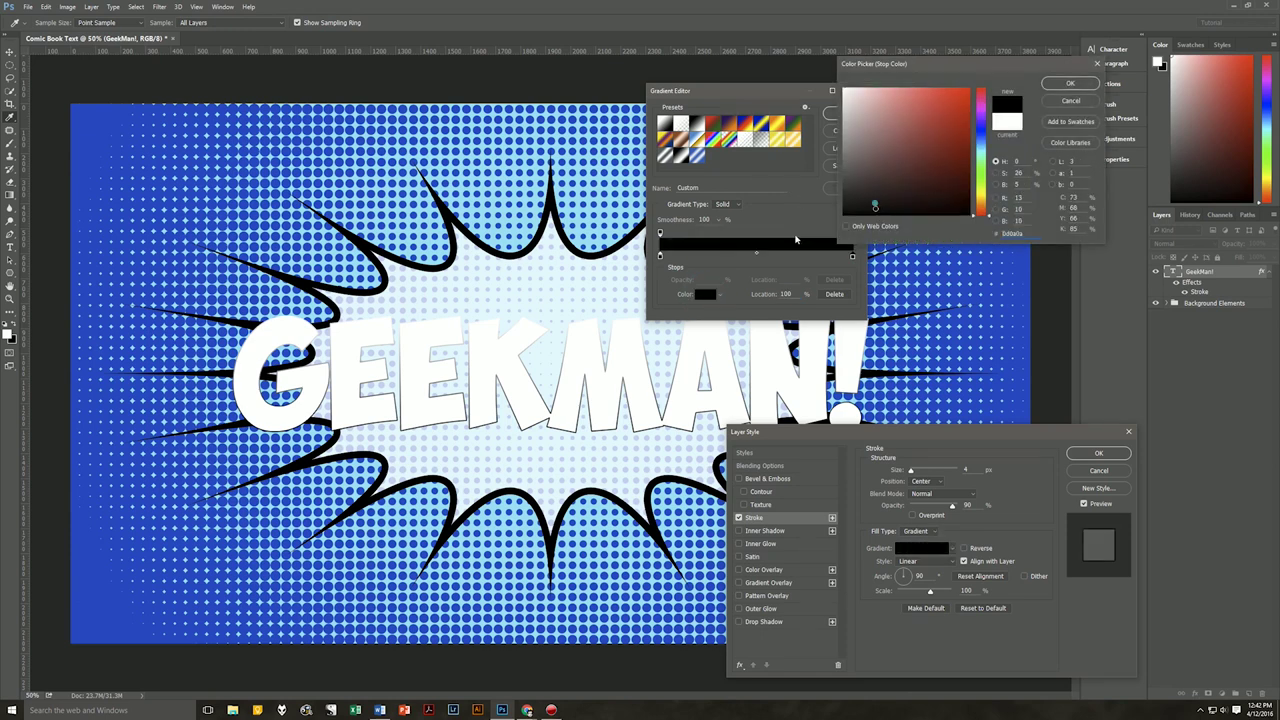
left_click(1085, 88)
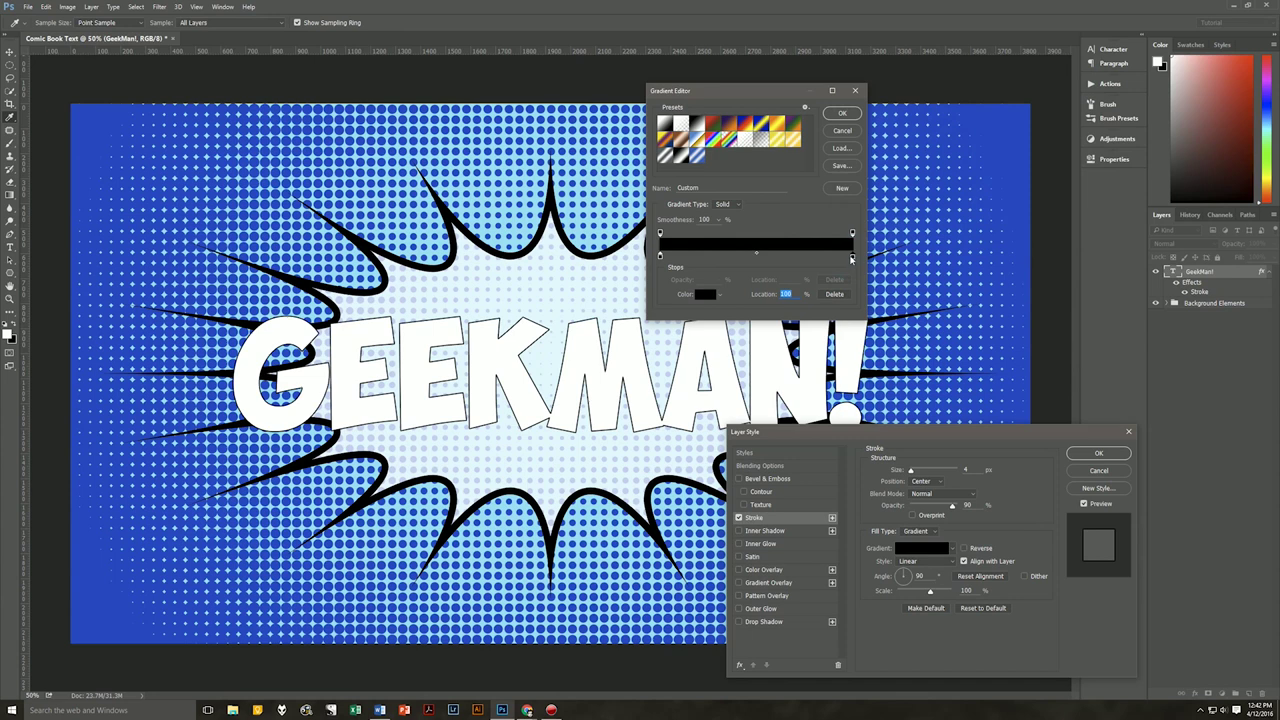
double_click(852, 259)
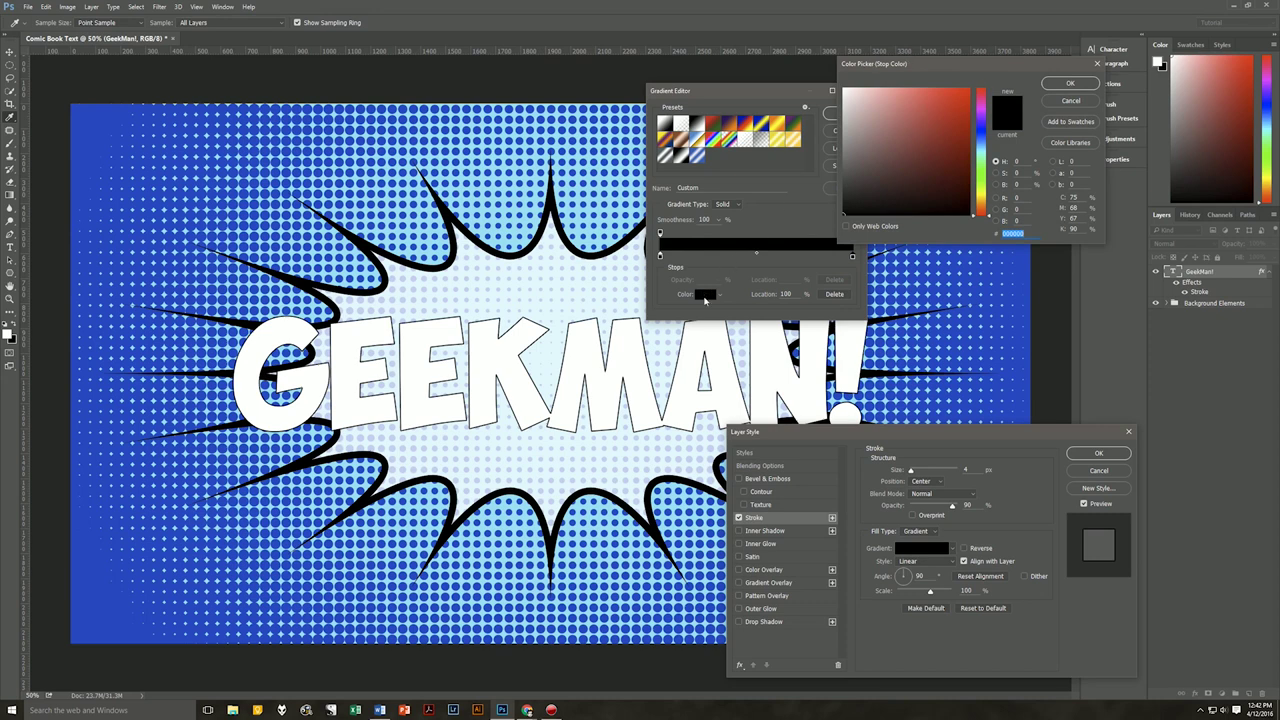
left_click(1070, 83)
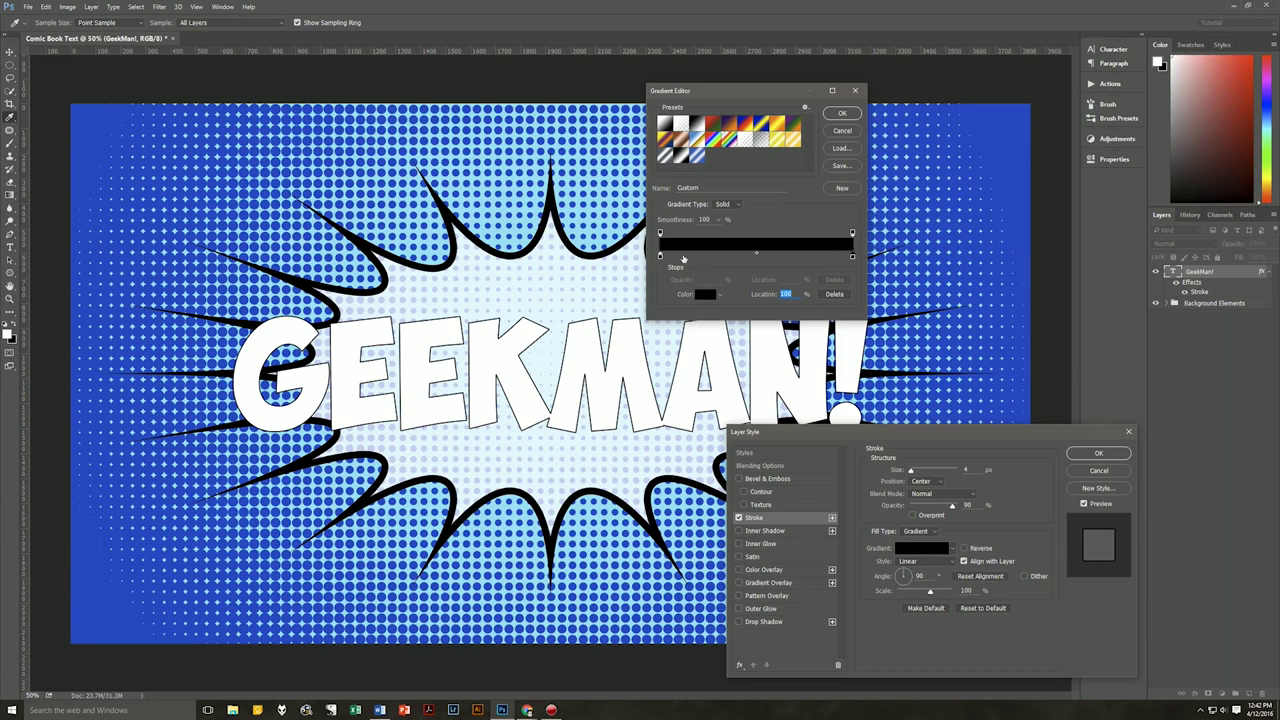
Relocate the stroke gradient's two fully opaque opacity stops to 75% and 25%.
left_click(660, 234)
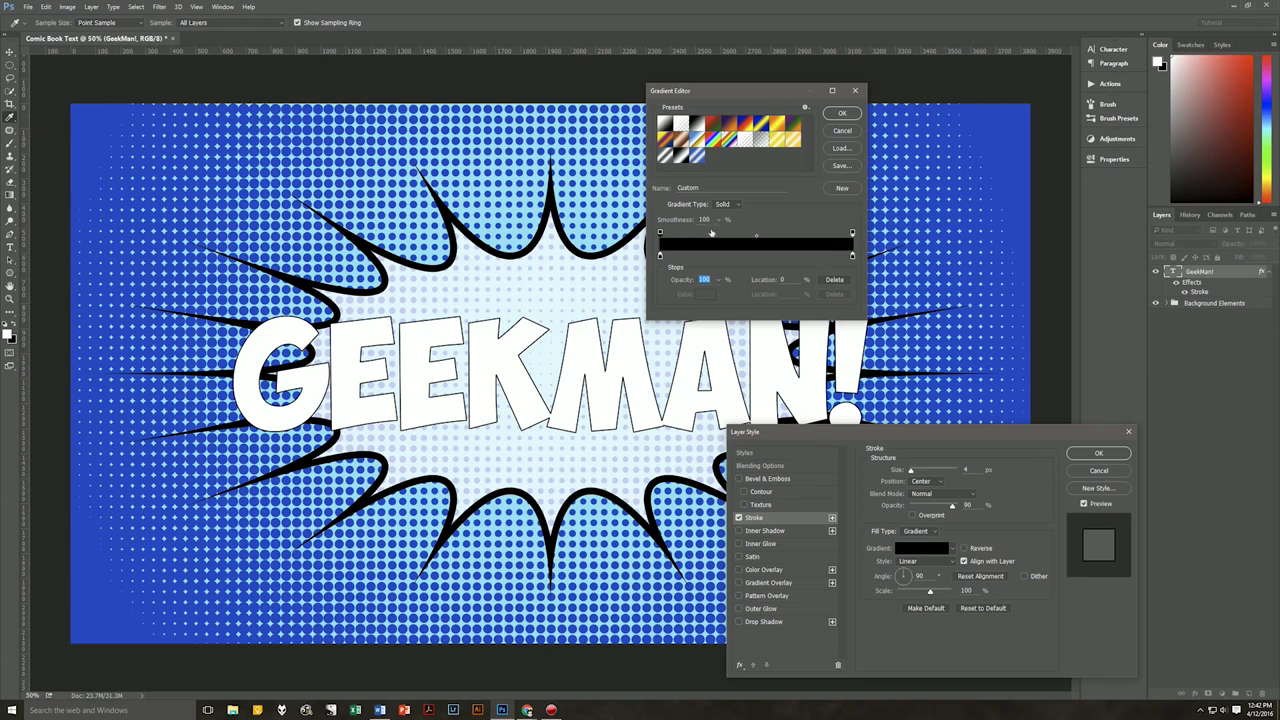
left_click(785, 280)
type("75")
left_click(852, 234)
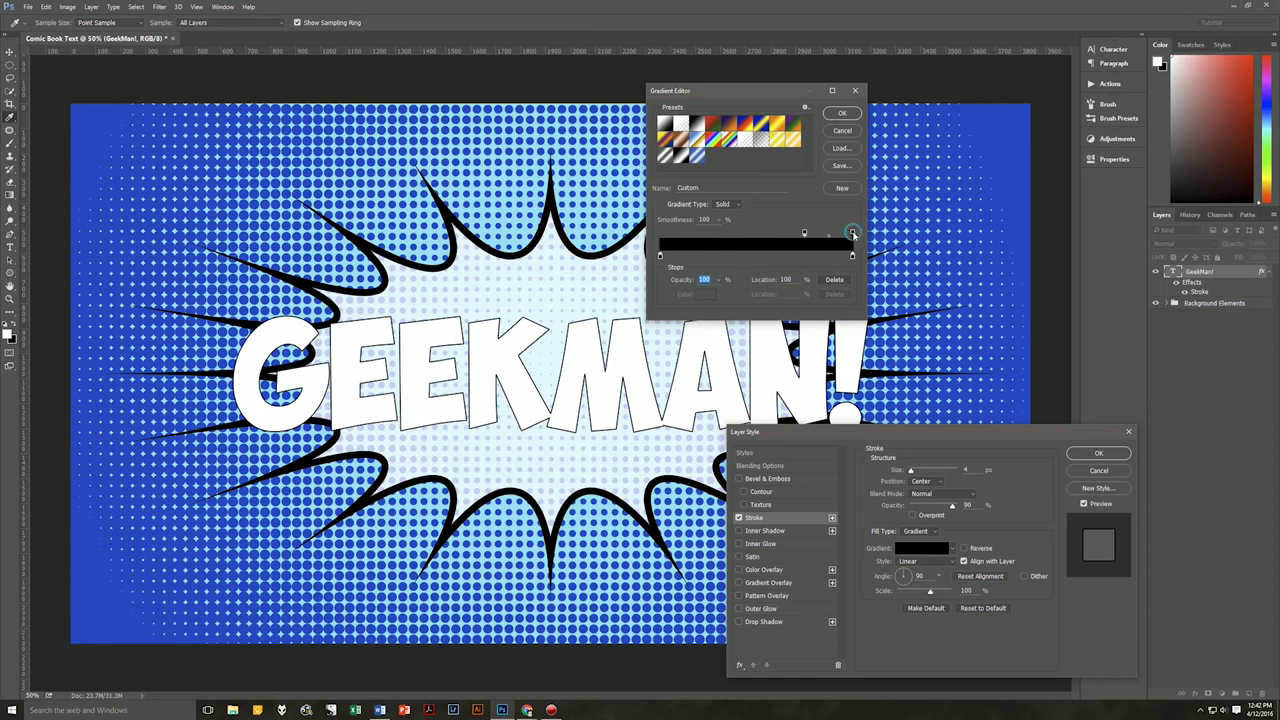
left_click(786, 279)
type("25")
Add two 0% opacity stops at the 30% and 70% locations of the stroke gradient and accept the gradient.
left_click(719, 233)
type("0")
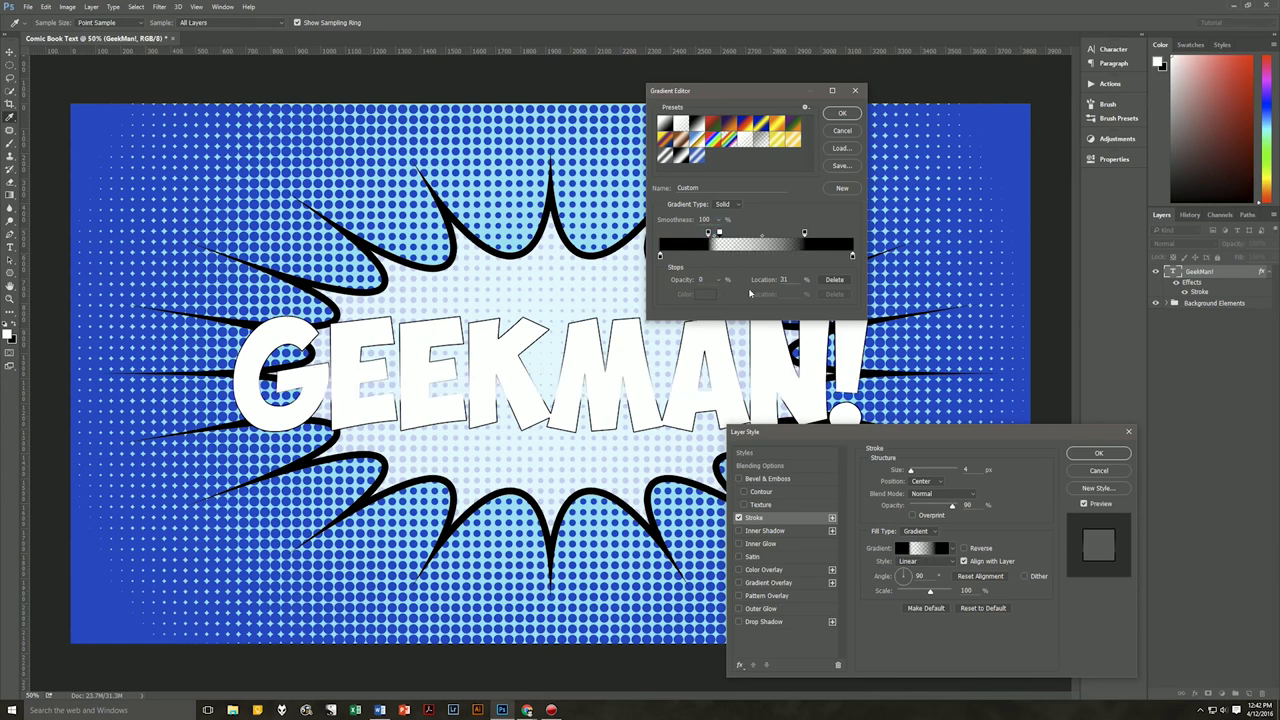
scroll(791, 277, "down", 1)
left_click(796, 233)
left_click(697, 284)
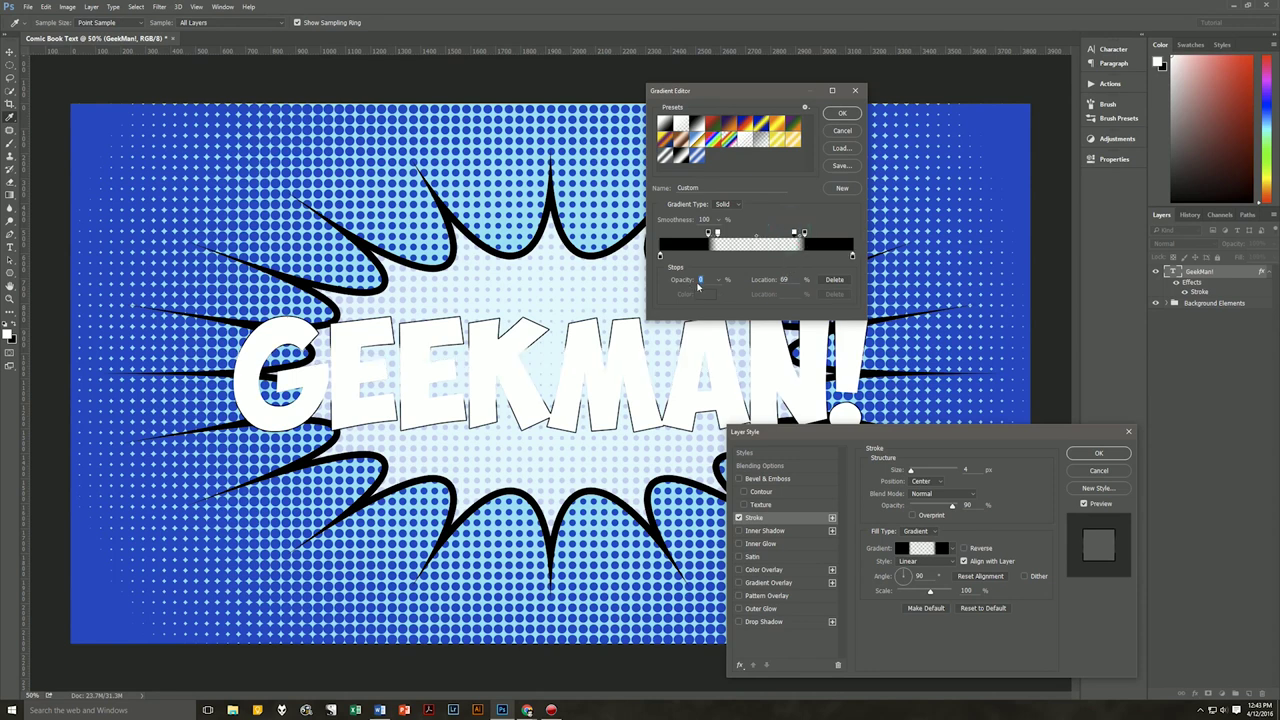
left_click(784, 280)
type("70")
left_click(842, 113)
Set the angle of the stroke's gradient to 94 degrees.
left_click_drag(927, 433, 954, 170)
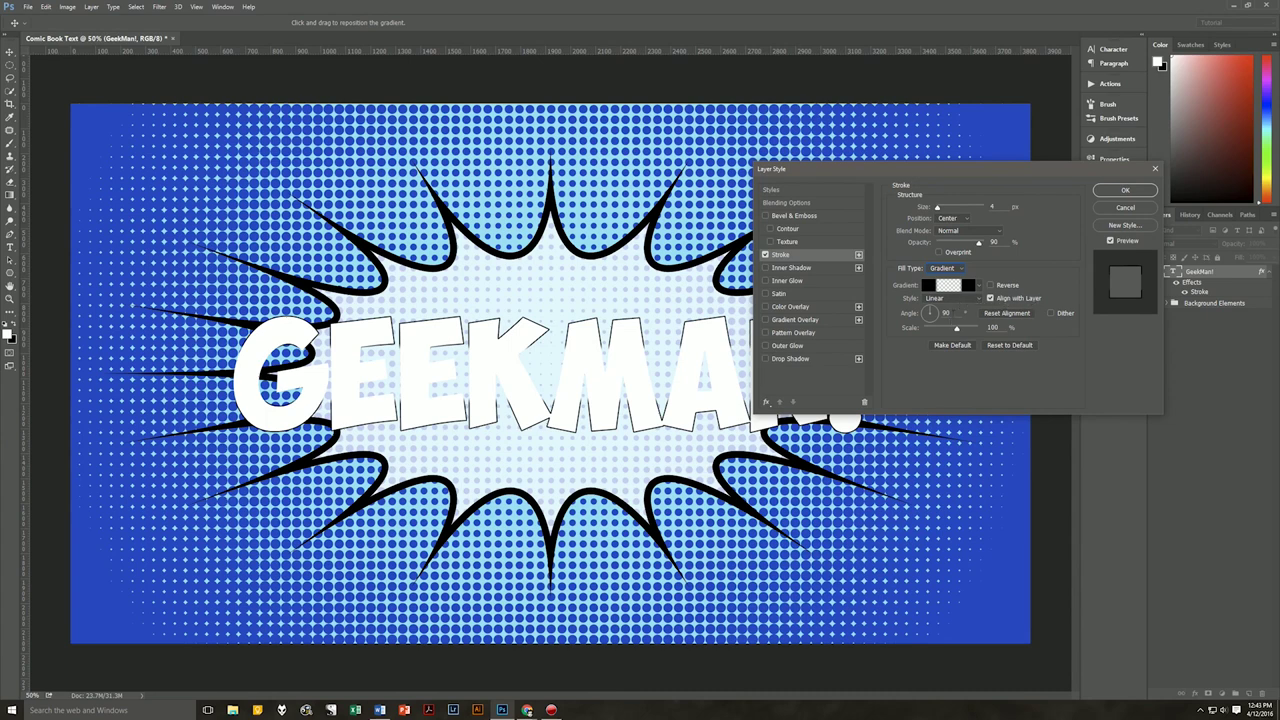
double_click(946, 312)
type("94")
Add a black inner shadow to the text in Normal mode at 100% opacity, with a 163-degree angle and no global light.
left_click(805, 268)
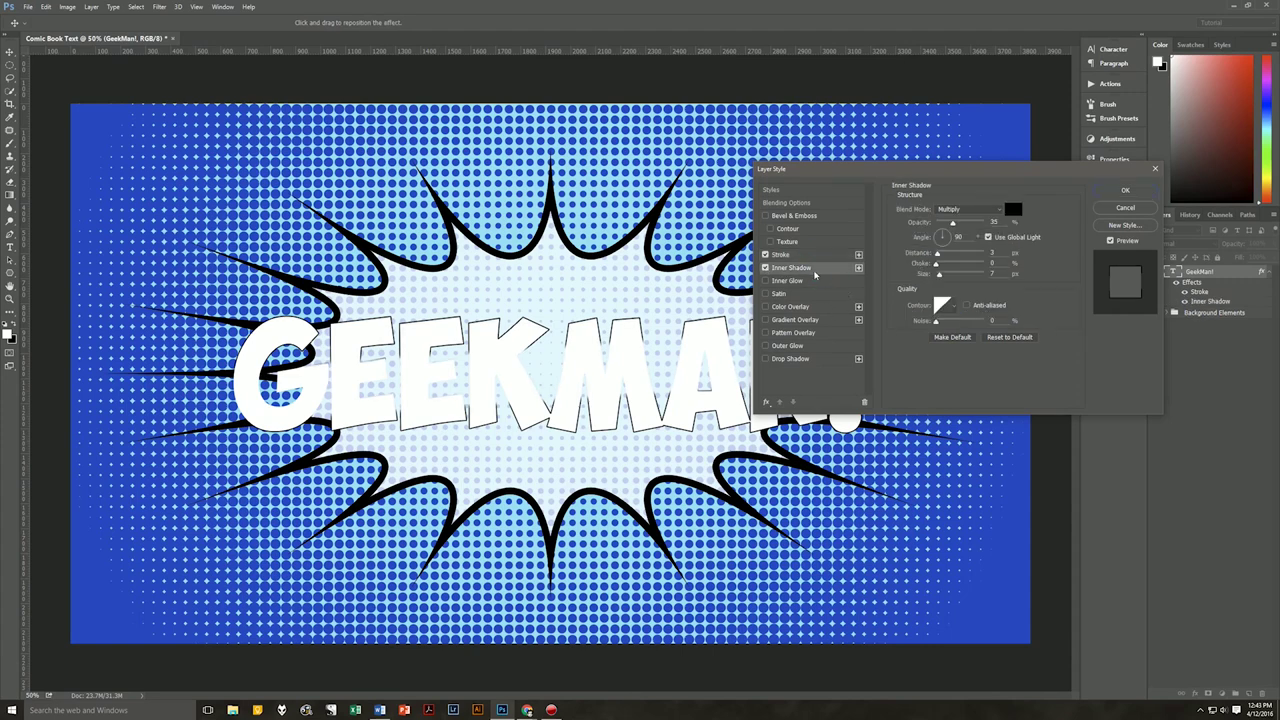
left_click(966, 209)
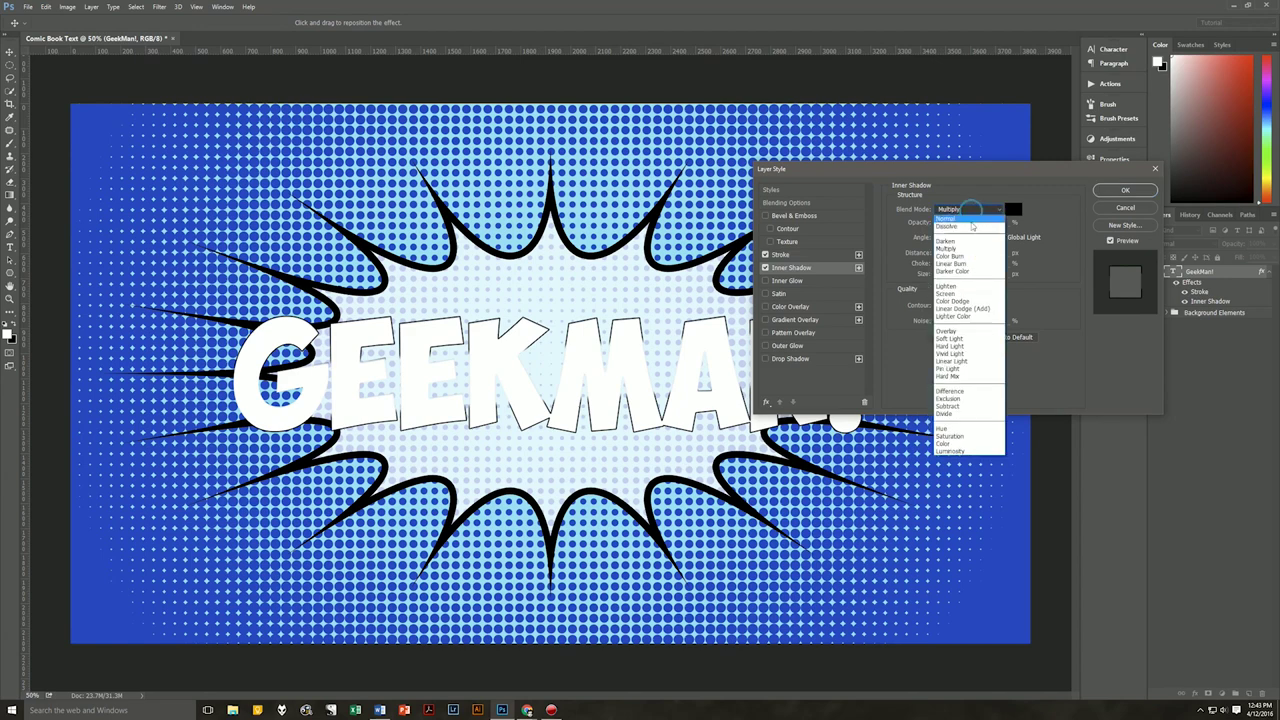
left_click(965, 218)
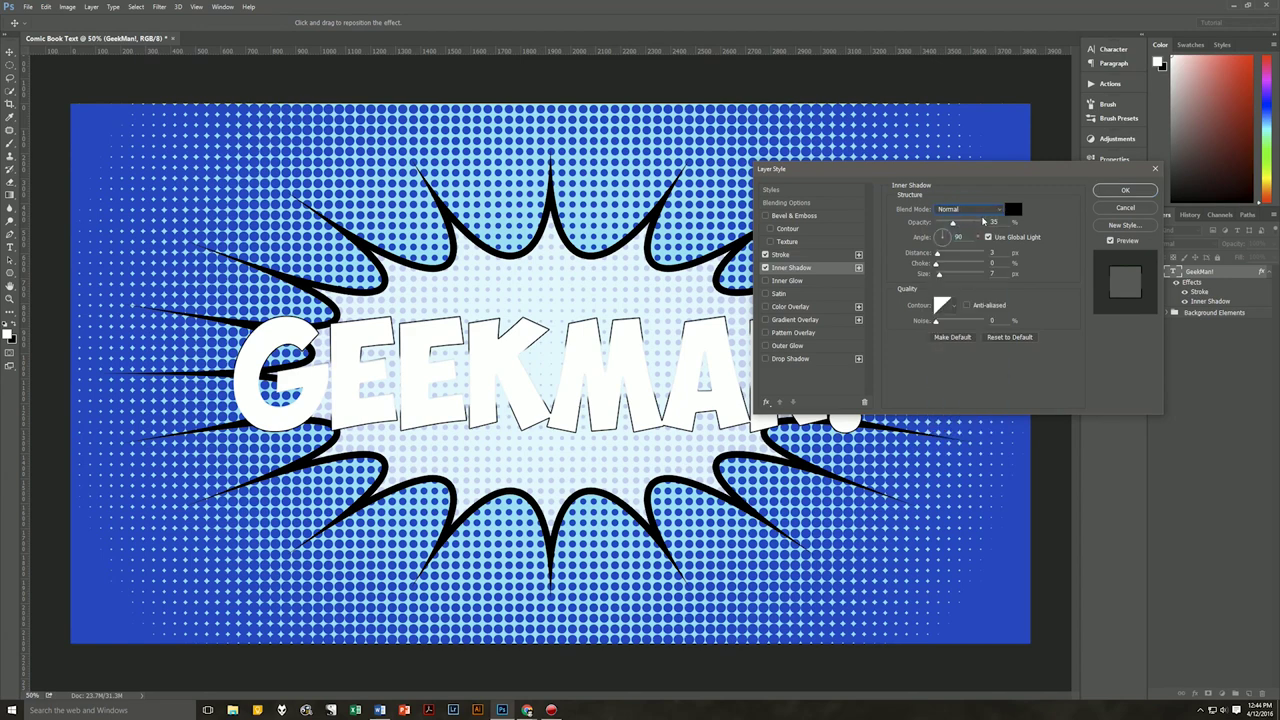
left_click(1011, 209)
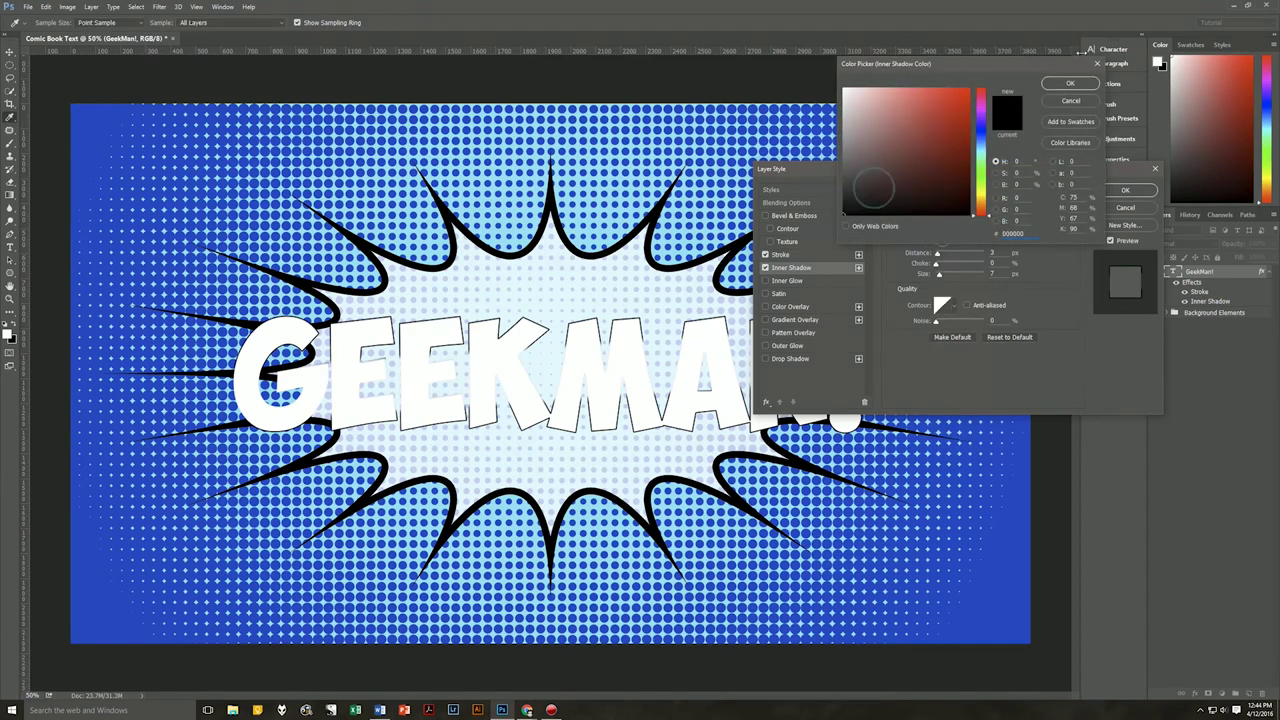
left_click(1065, 85)
left_click_drag(953, 222, 1025, 232)
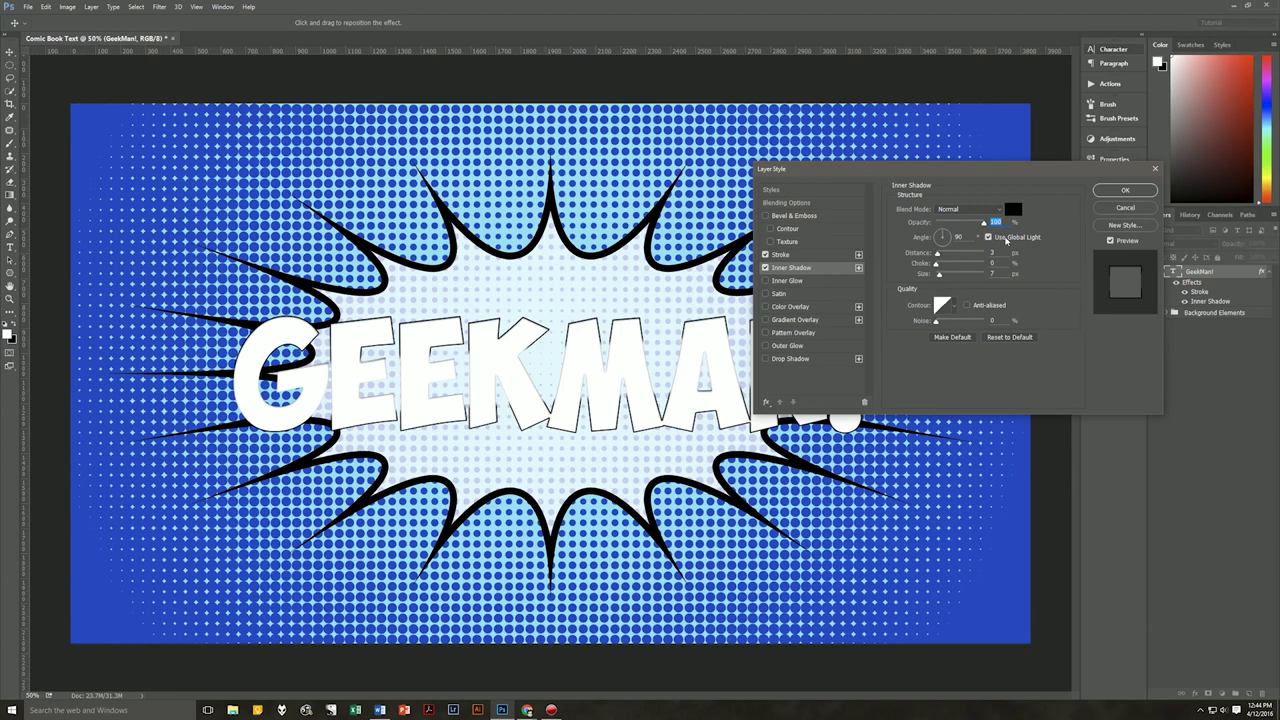
left_click(988, 238)
left_click(959, 237)
type("163")
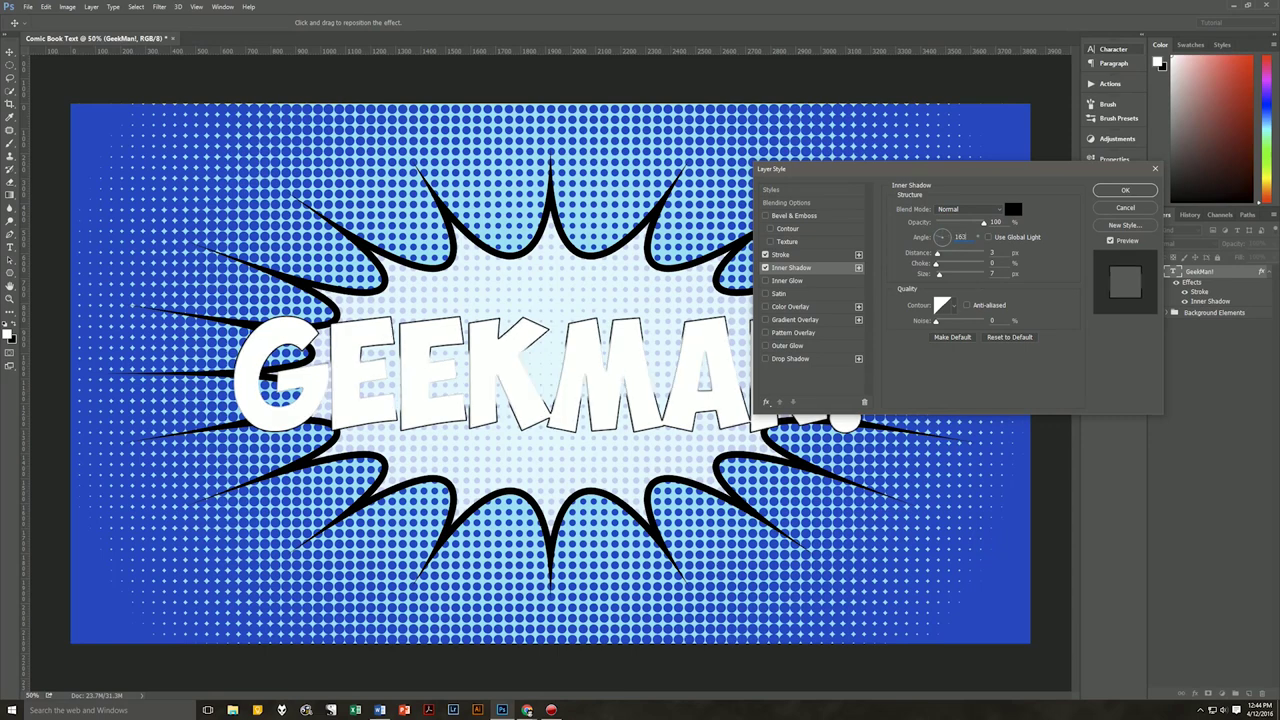
Set the inner shadow's choke to 100%, size to 3 px and noise to 100%, and apply a multi-peaked contour.
key("Tab")
key("Tab")
type("100")
key("Tab")
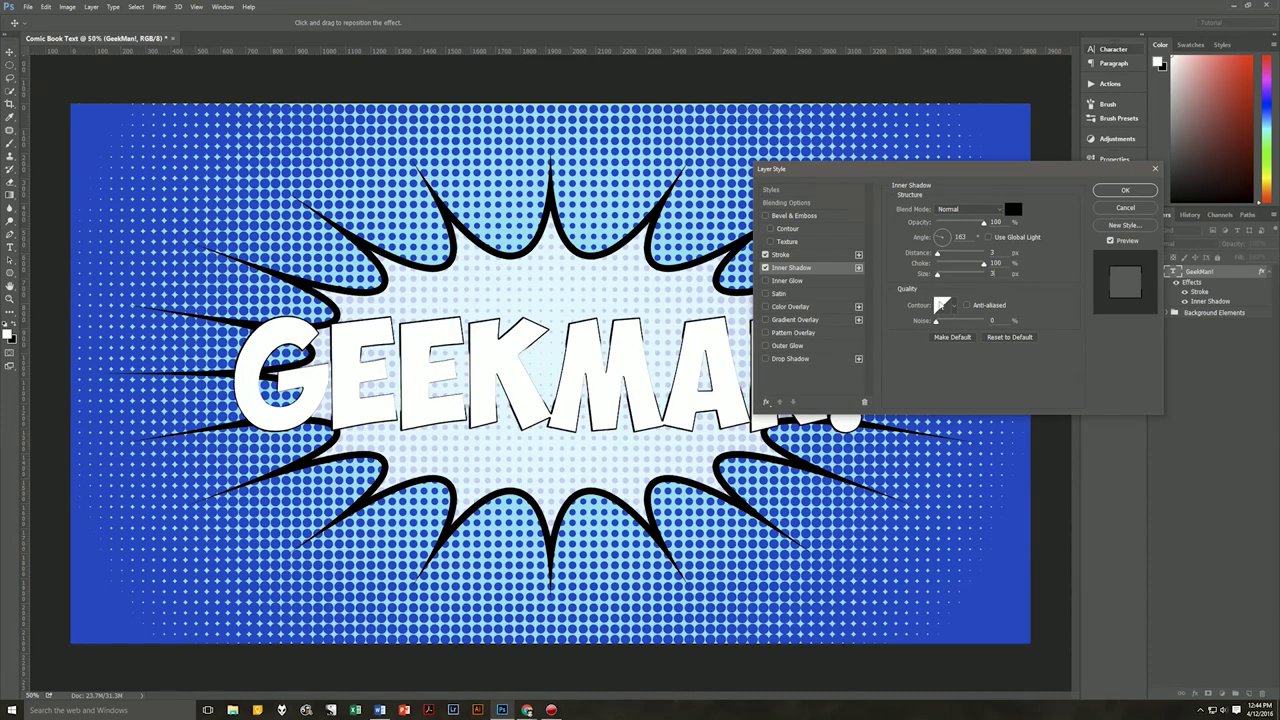
left_click(956, 306)
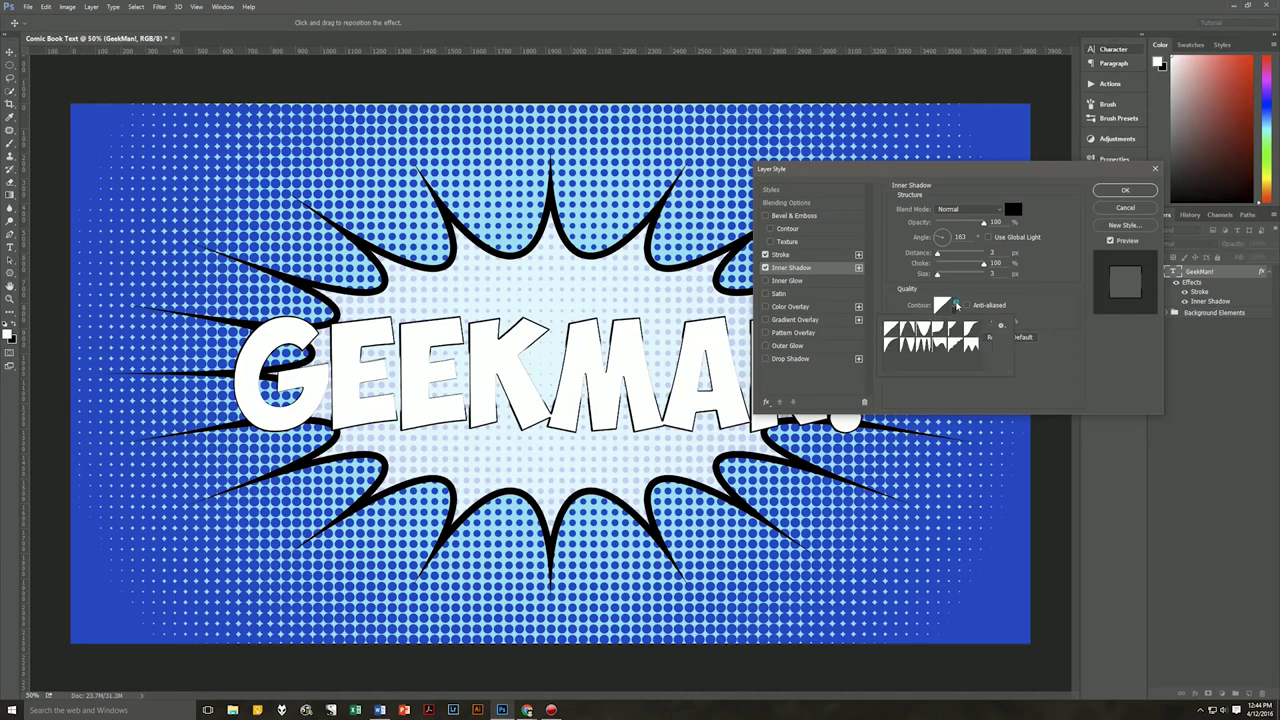
left_click(925, 347)
left_click(1030, 312)
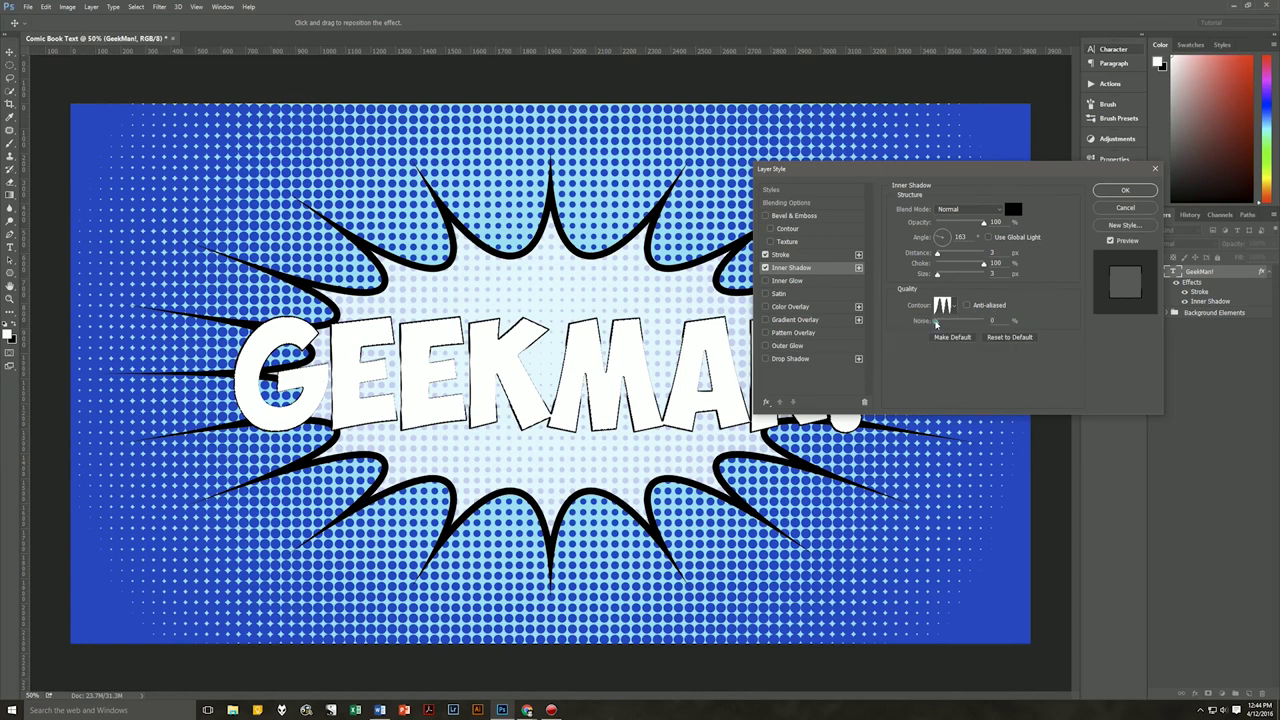
left_click_drag(937, 322, 993, 323)
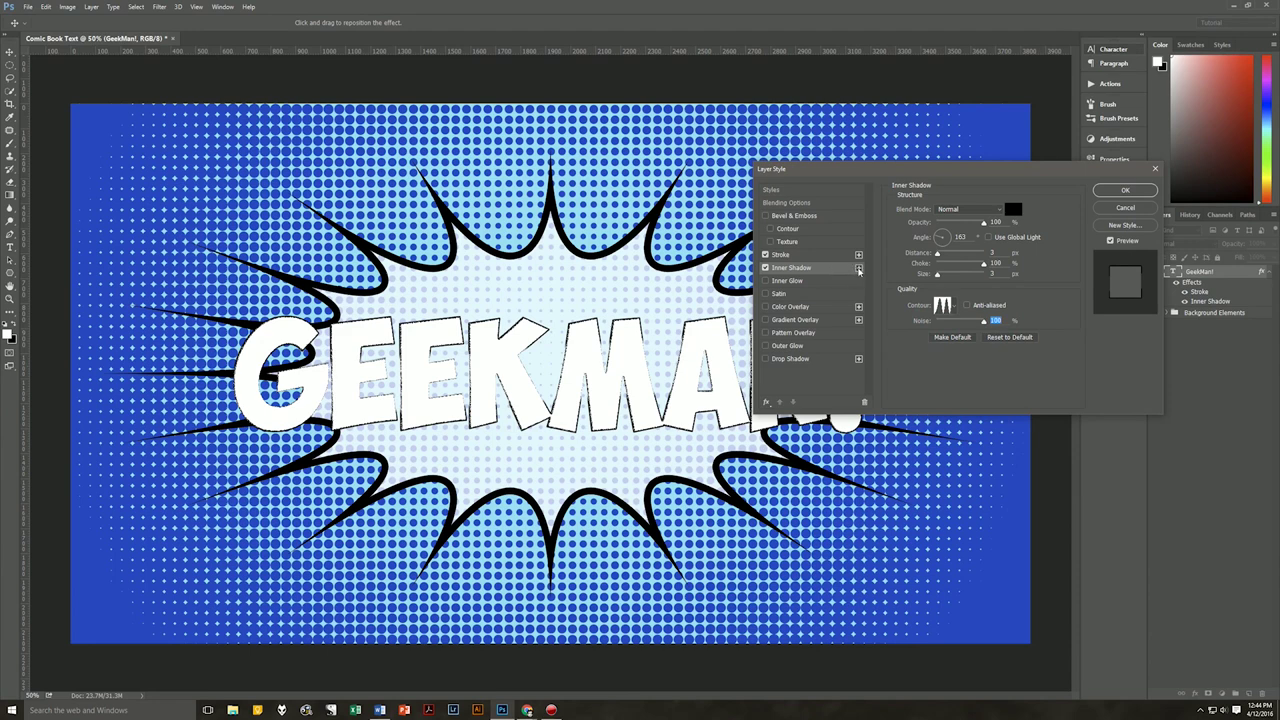
Add a second inner shadow to the text with a 22-degree angle, 2 px distance and 1 px size.
left_click(859, 268)
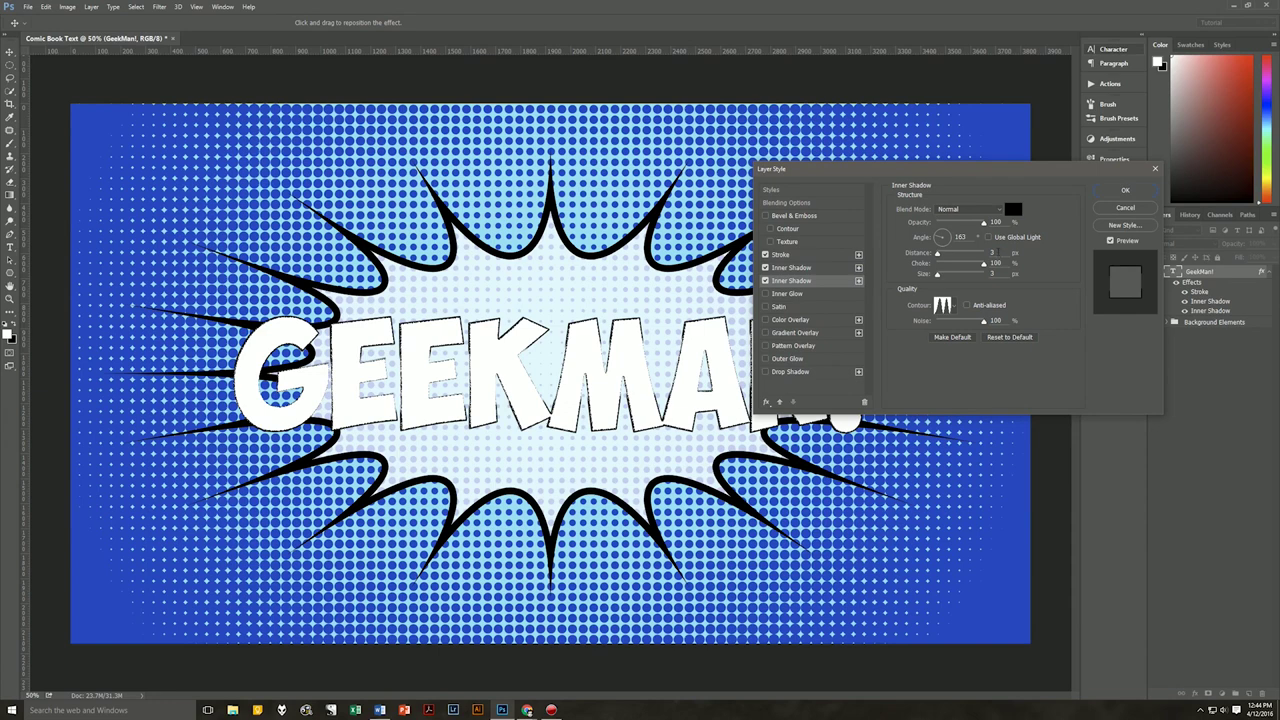
left_click(962, 238)
type("22")
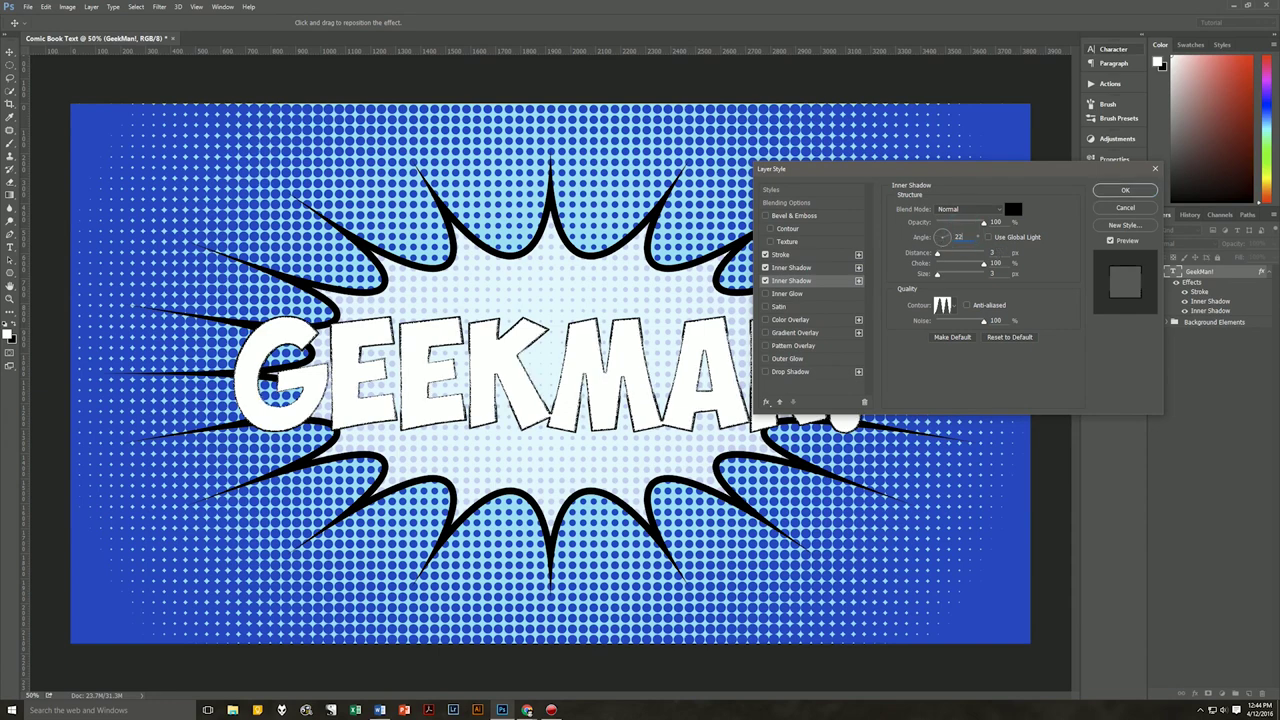
key("Tab")
double_click(993, 273)
type("1")
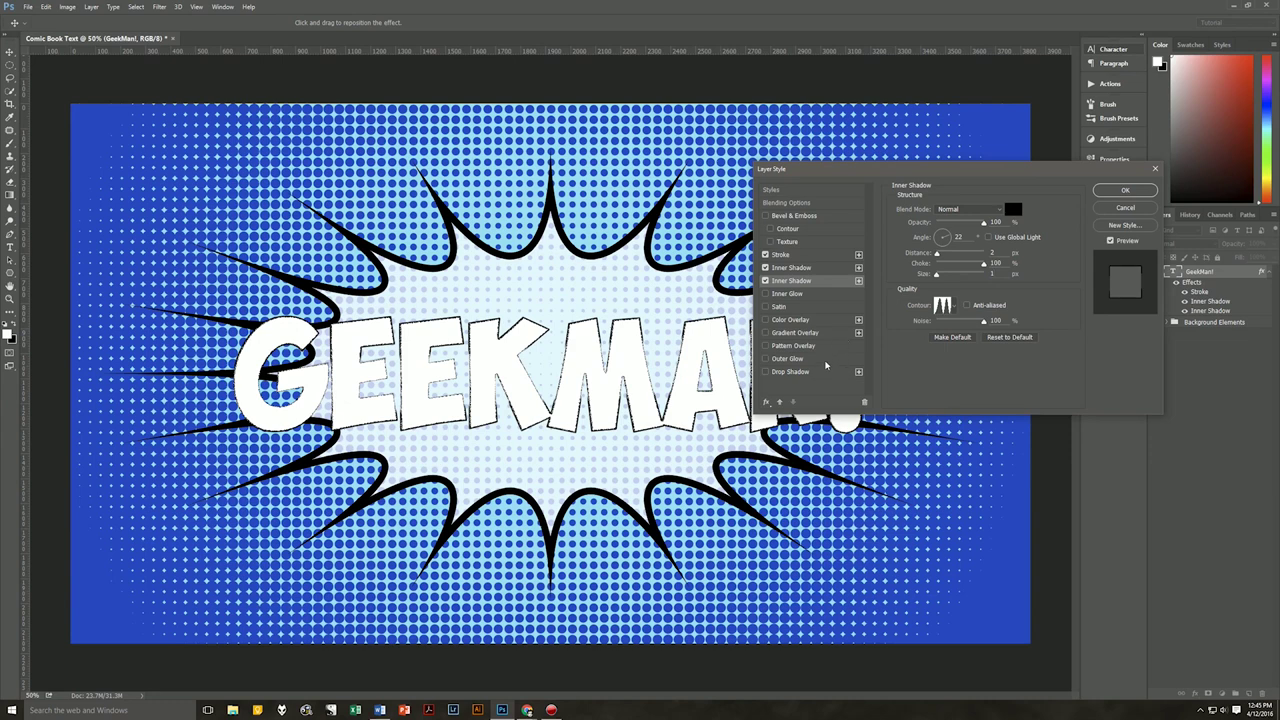
Add a gradient overlay to the text and set the gradient's first colour stop to ffb20a.
left_click(814, 332)
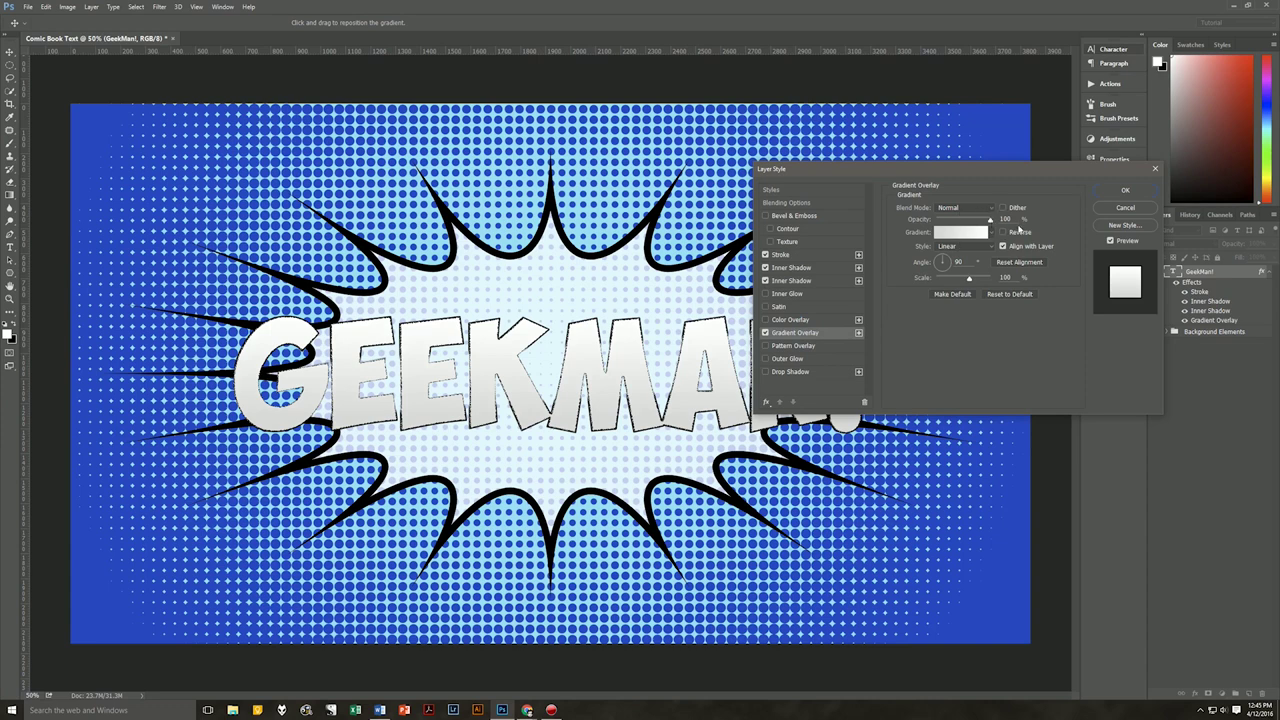
left_click(955, 233)
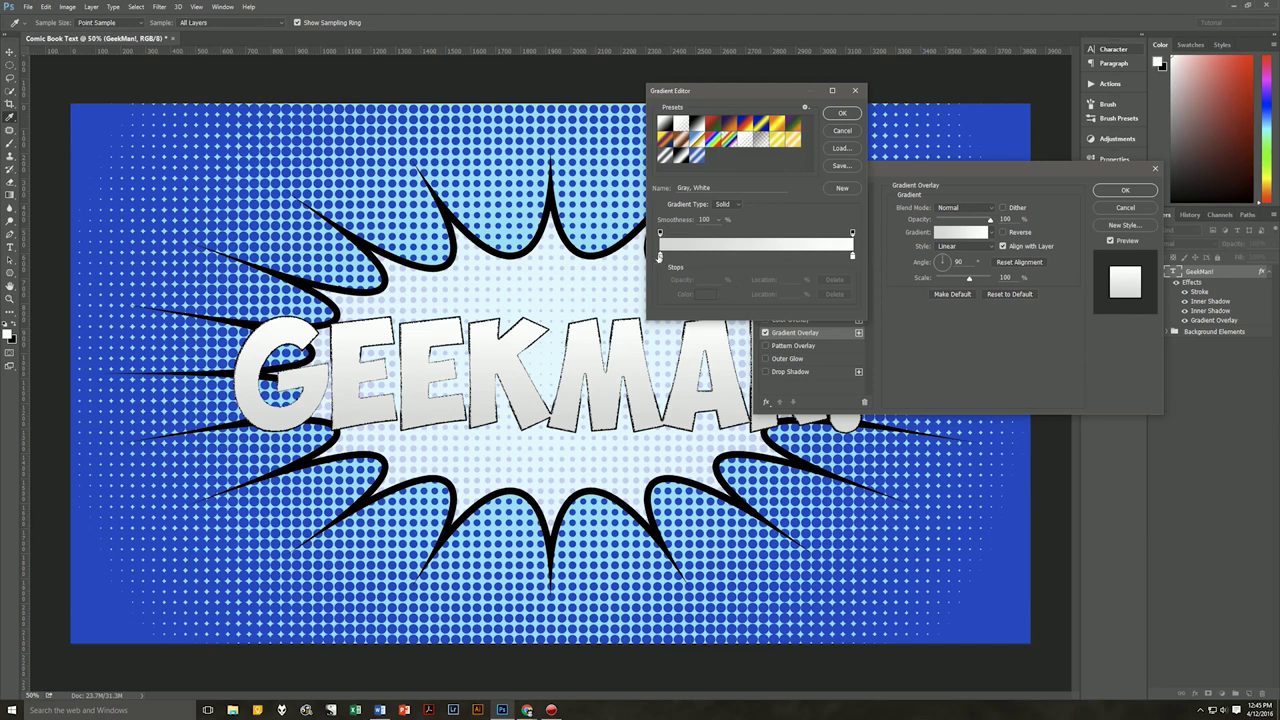
left_click(660, 257)
left_click(704, 294)
left_click_drag(895, 67, 839, 307)
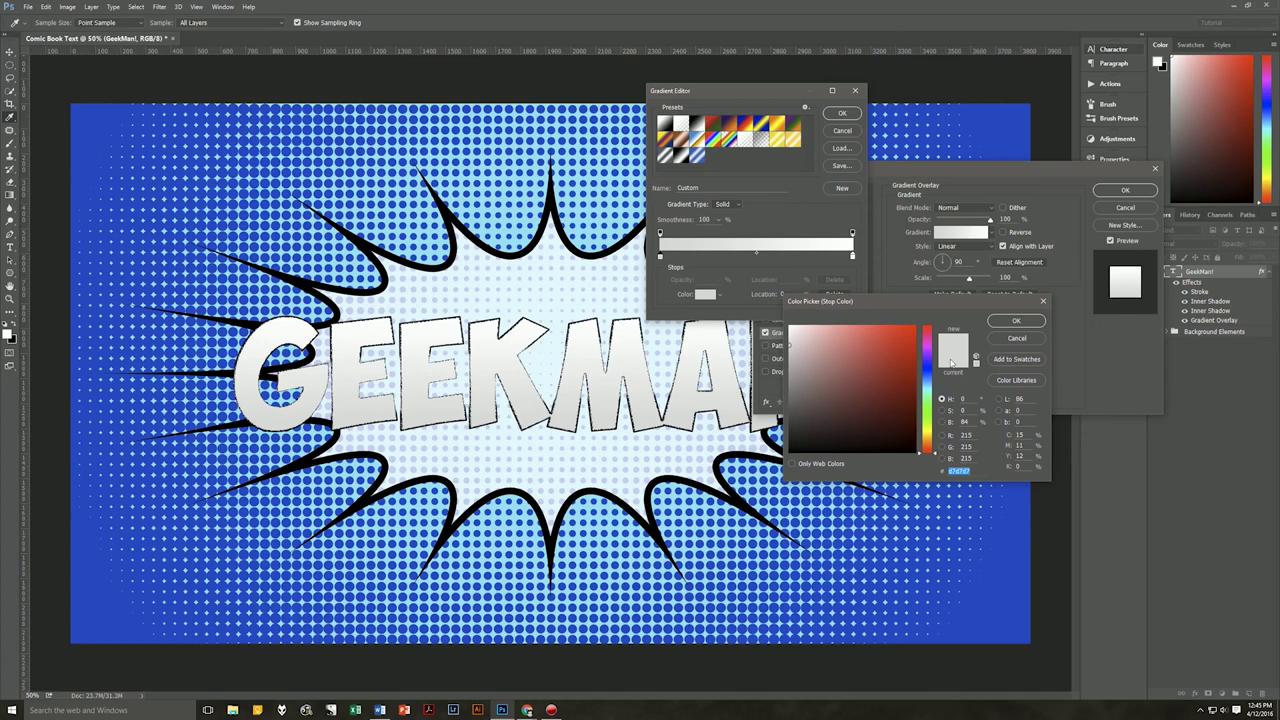
type("0000ff")
type("ffffbb")
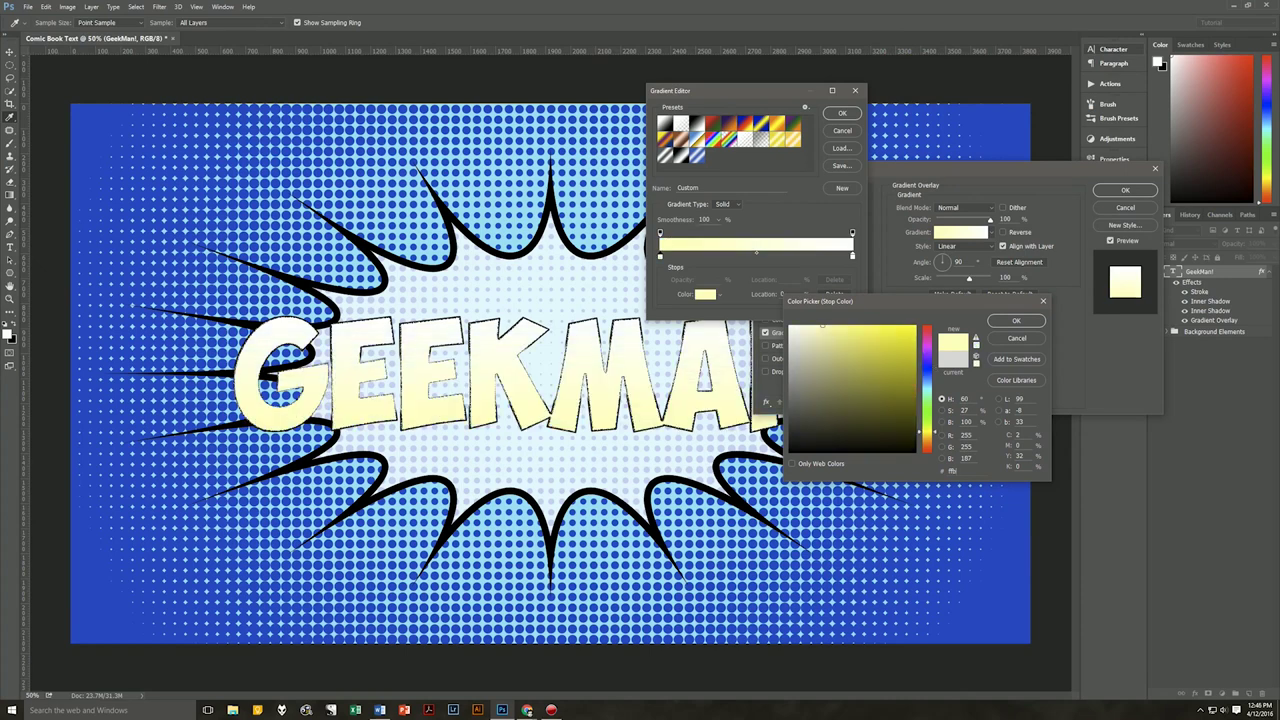
type("ffb20a")
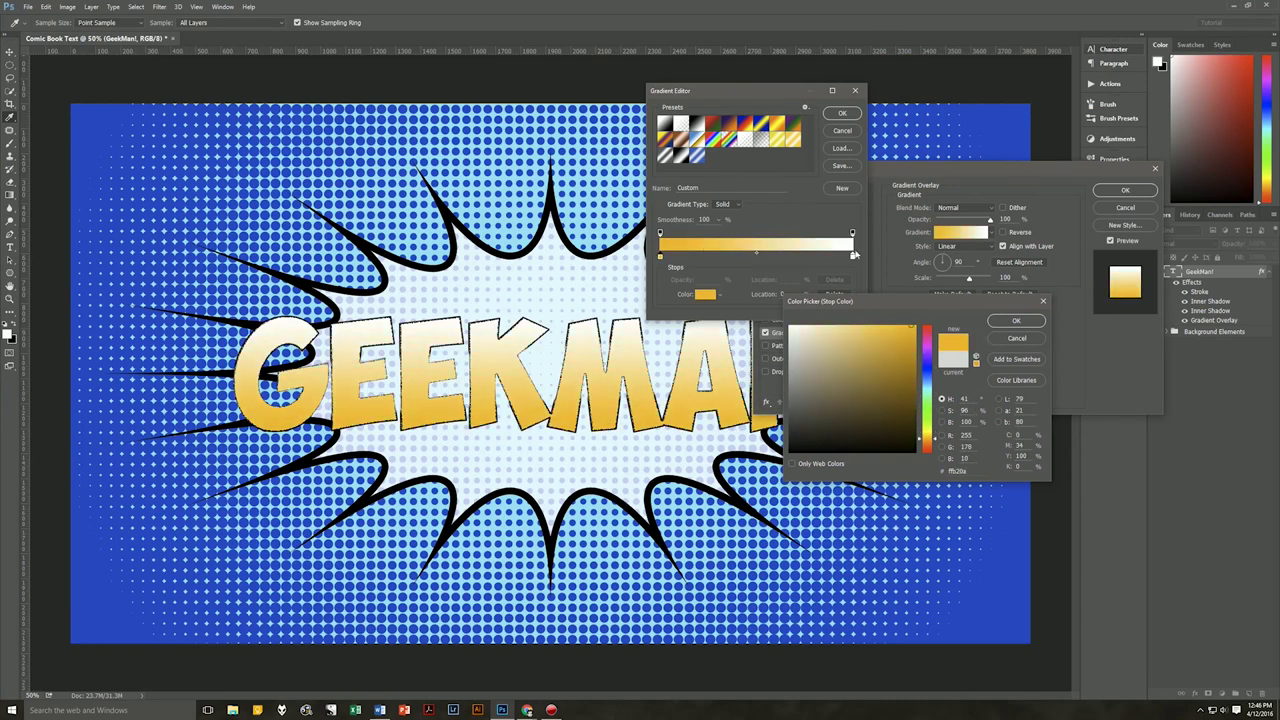
left_click(853, 257)
left_click(1017, 321)
Set the gradient overlay's end colour stop to ff1e00 and apply the gradient.
left_click(852, 257)
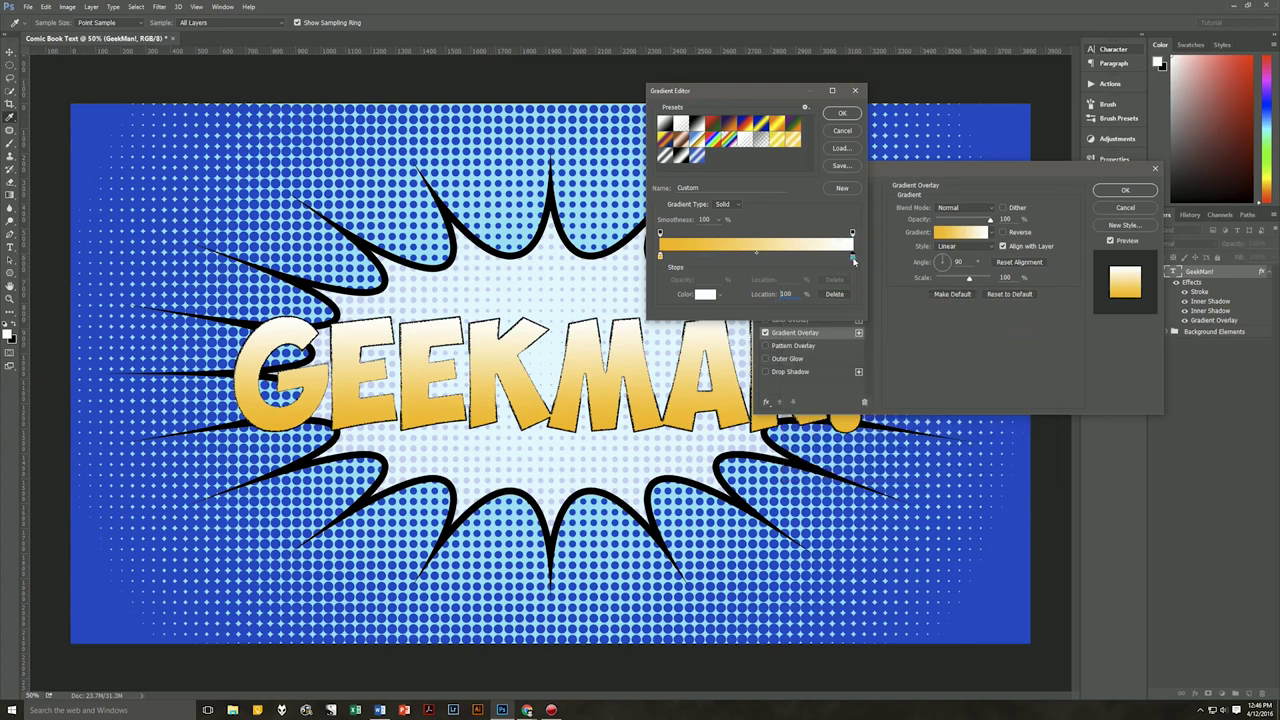
left_click(701, 293)
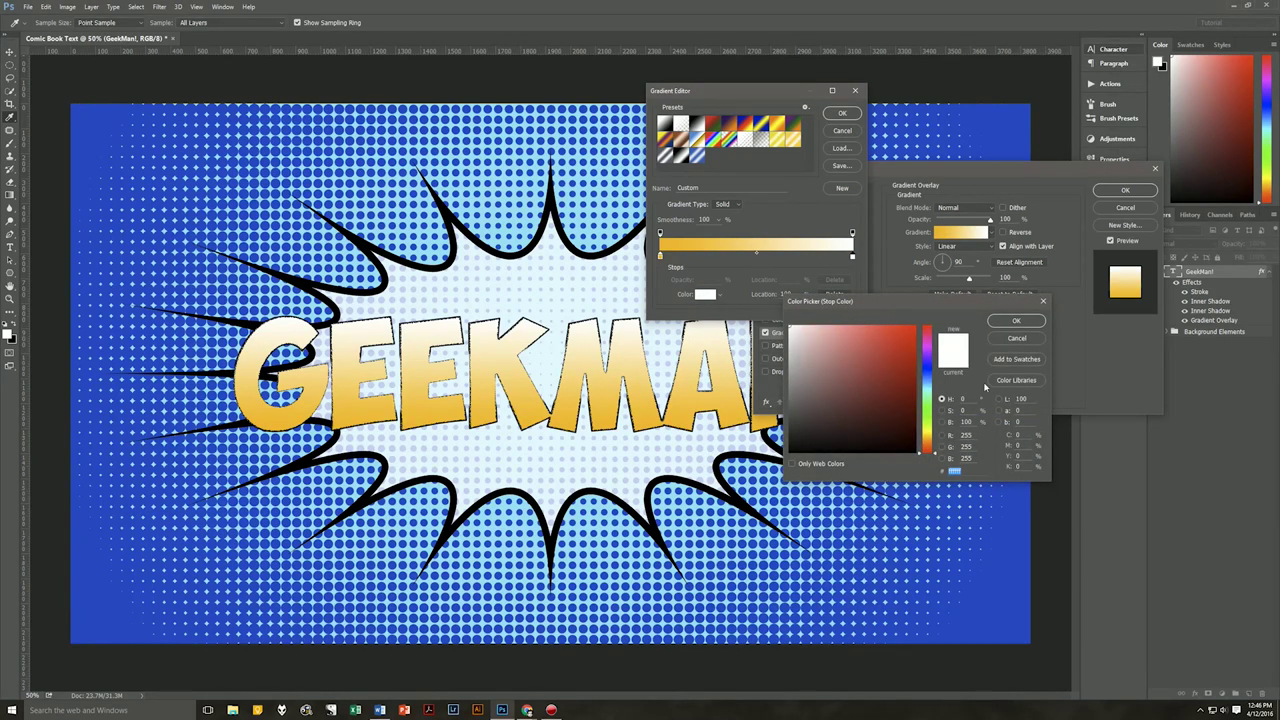
type("ffff11")
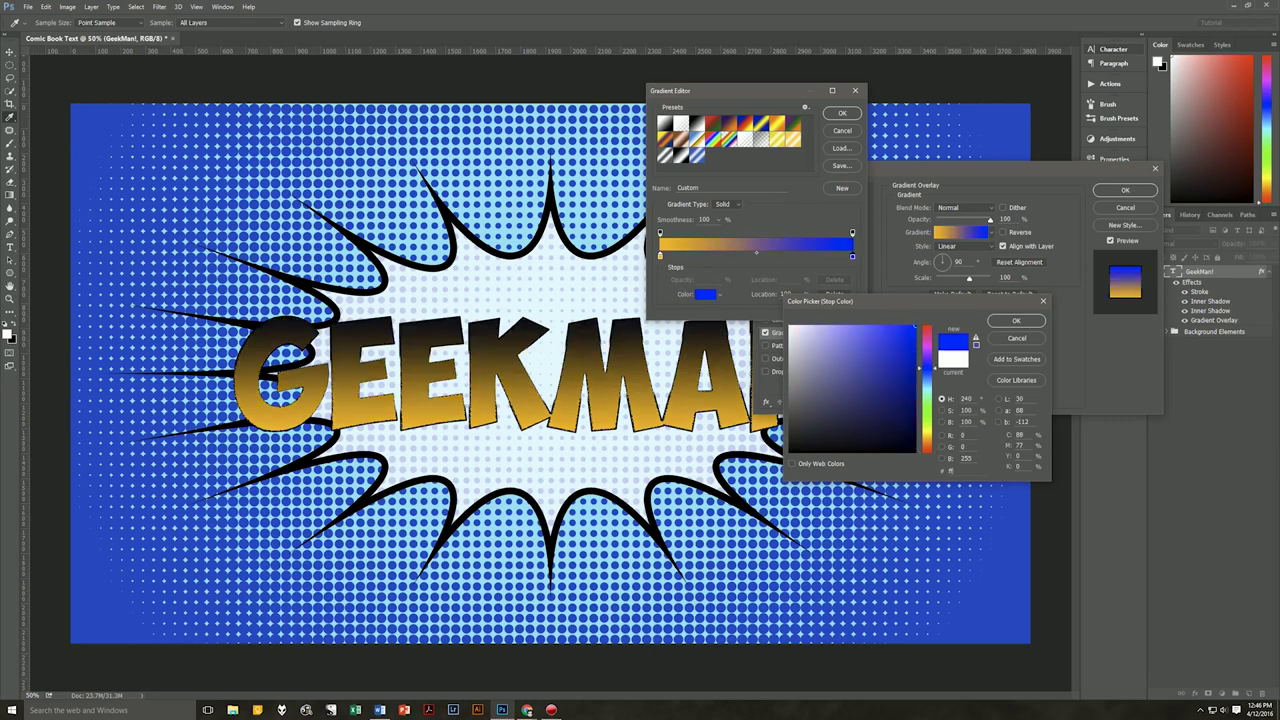
type("00ff1e")
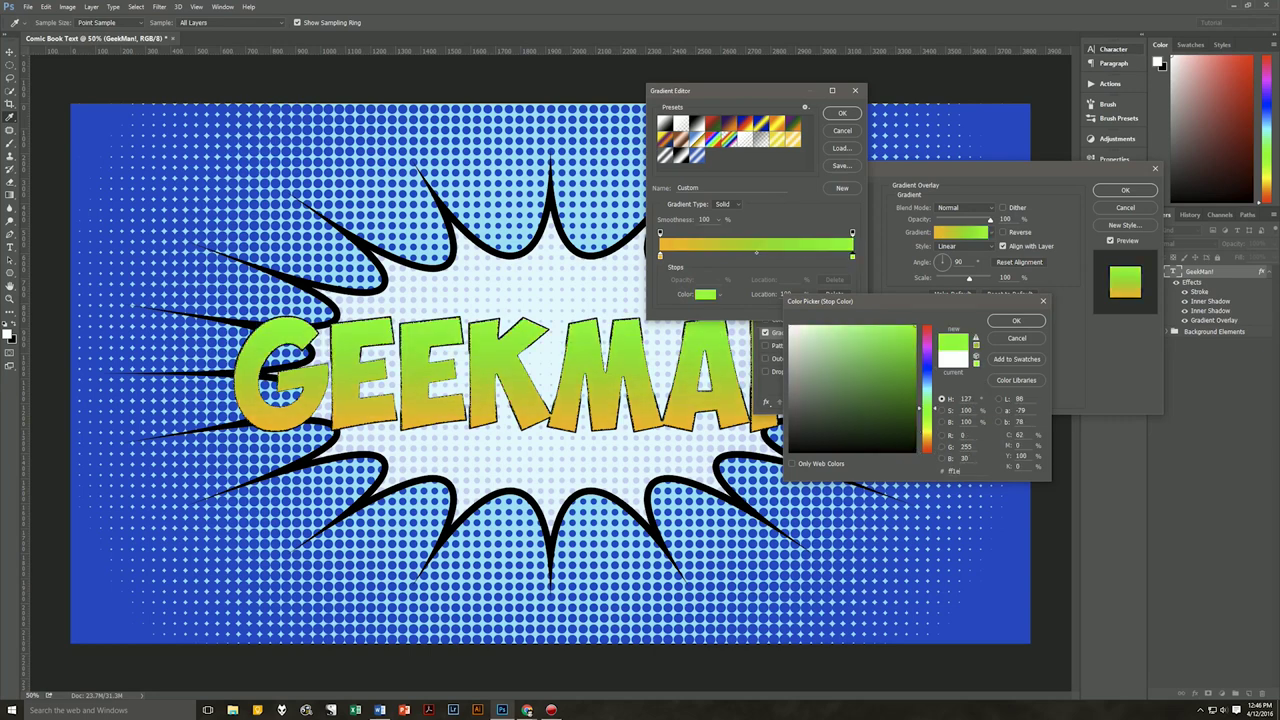
type("ff1e00")
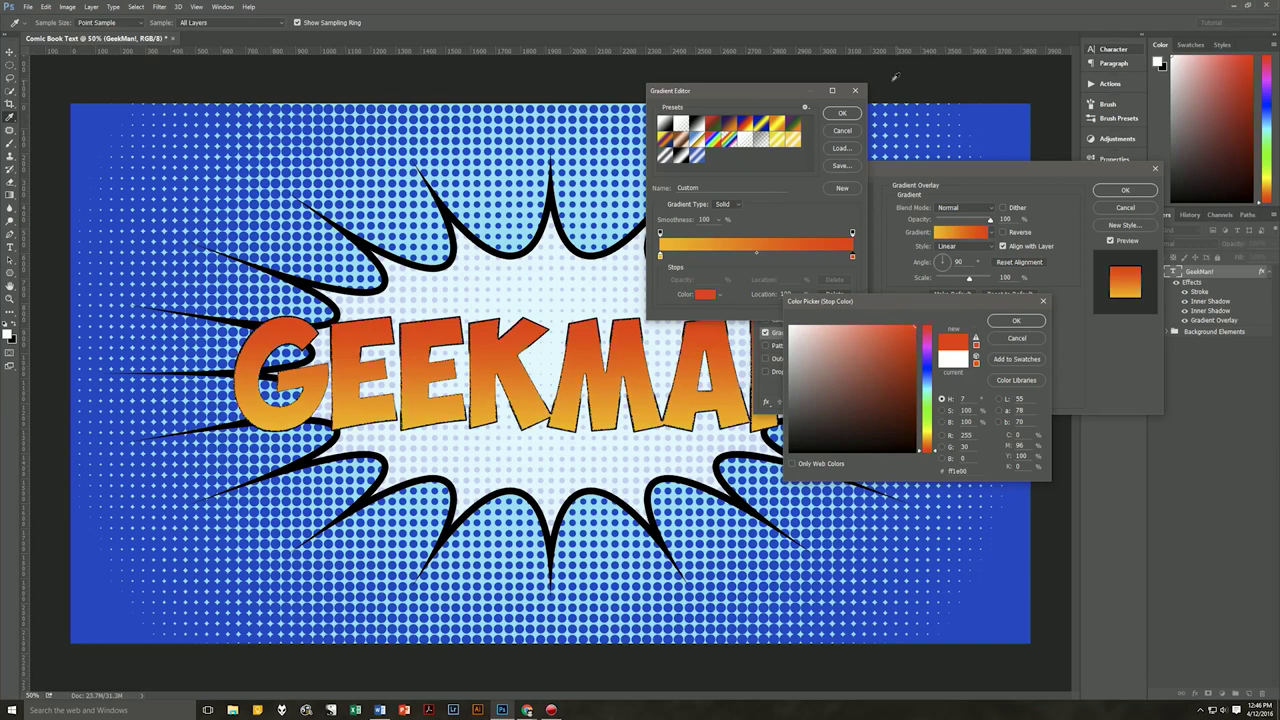
left_click(1012, 320)
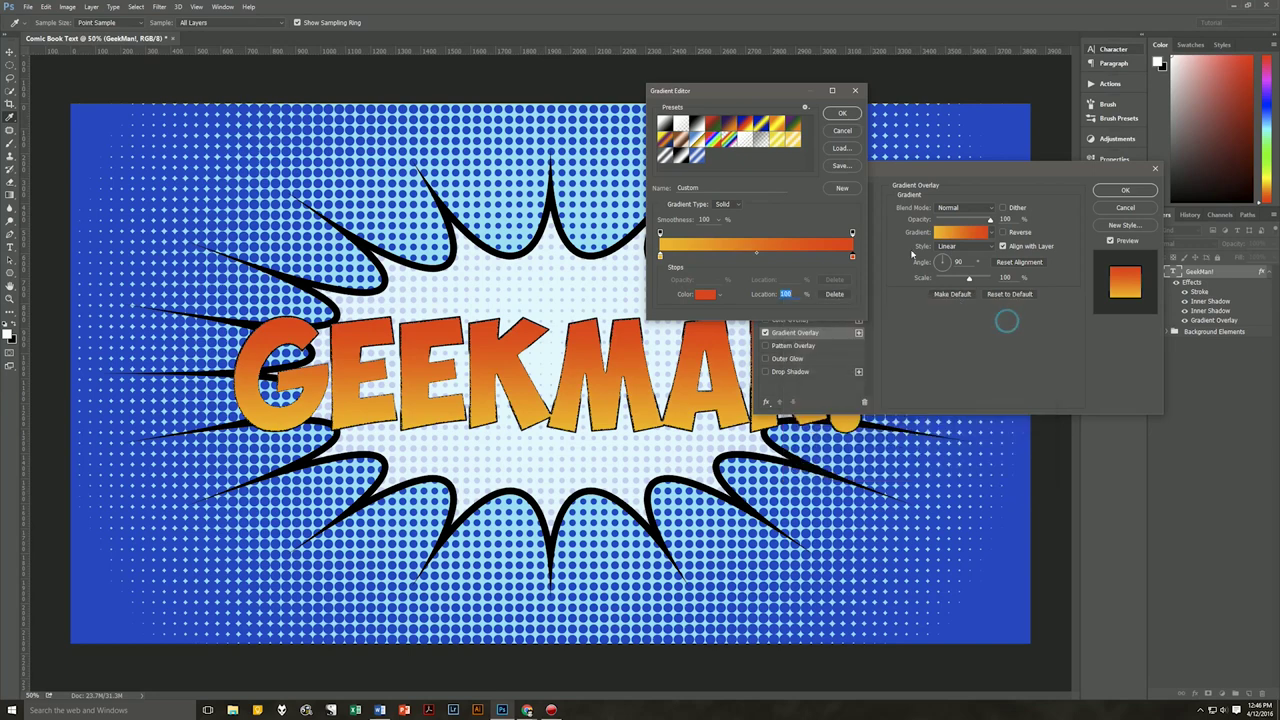
left_click(846, 116)
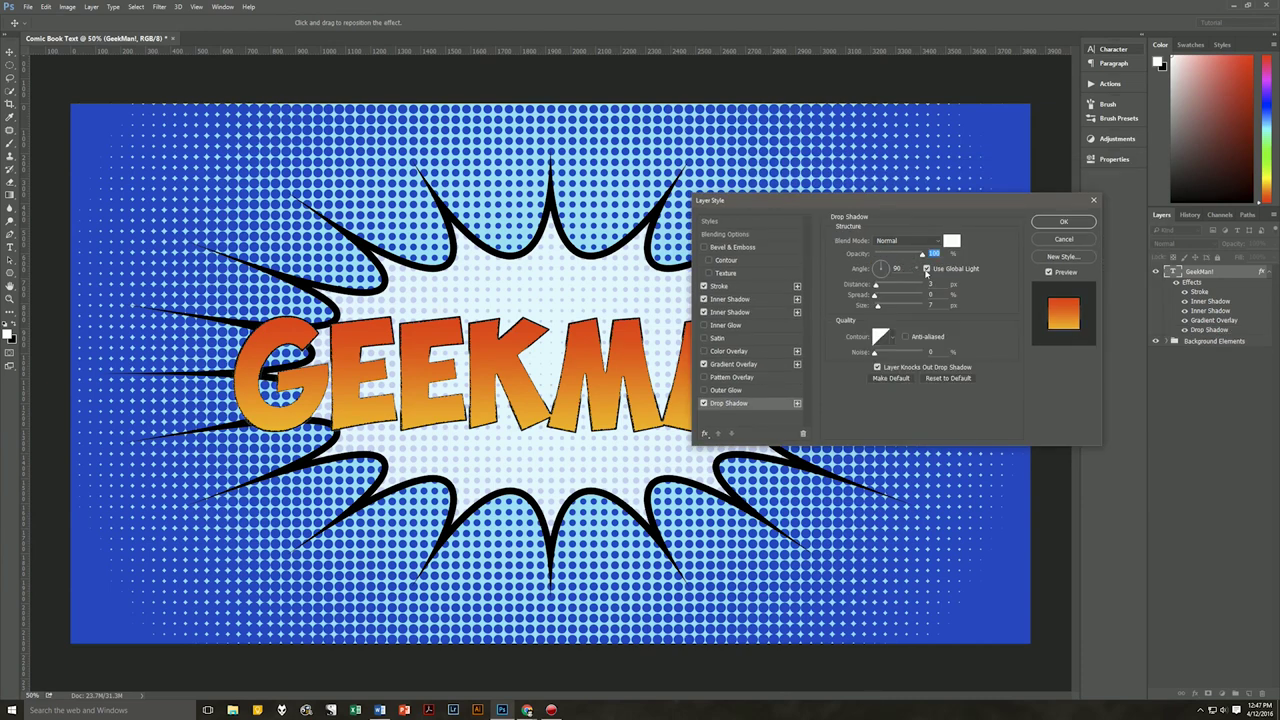
Set the white drop shadow to no global light, 10 px distance, 100% spread and 16 px size, with the layer knockout off.
left_click(926, 269)
left_click(931, 284)
type("10")
left_click_drag(876, 298, 922, 296)
key("Tab")
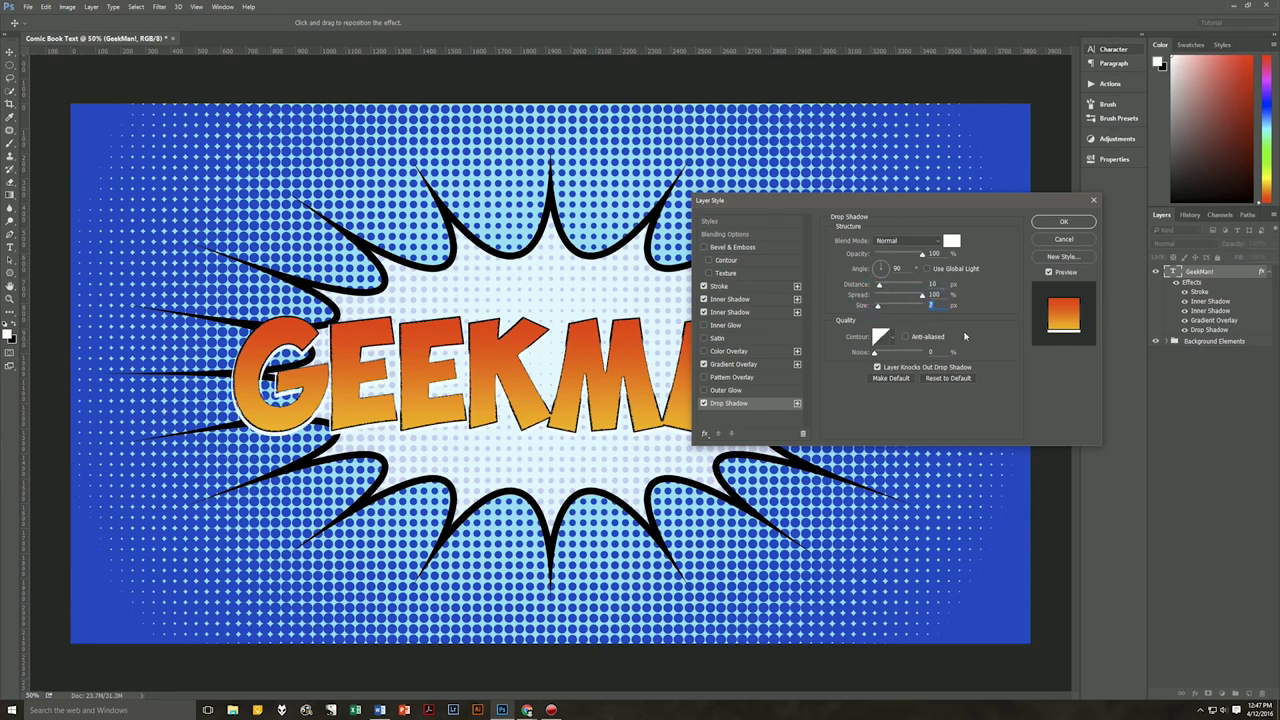
type("16")
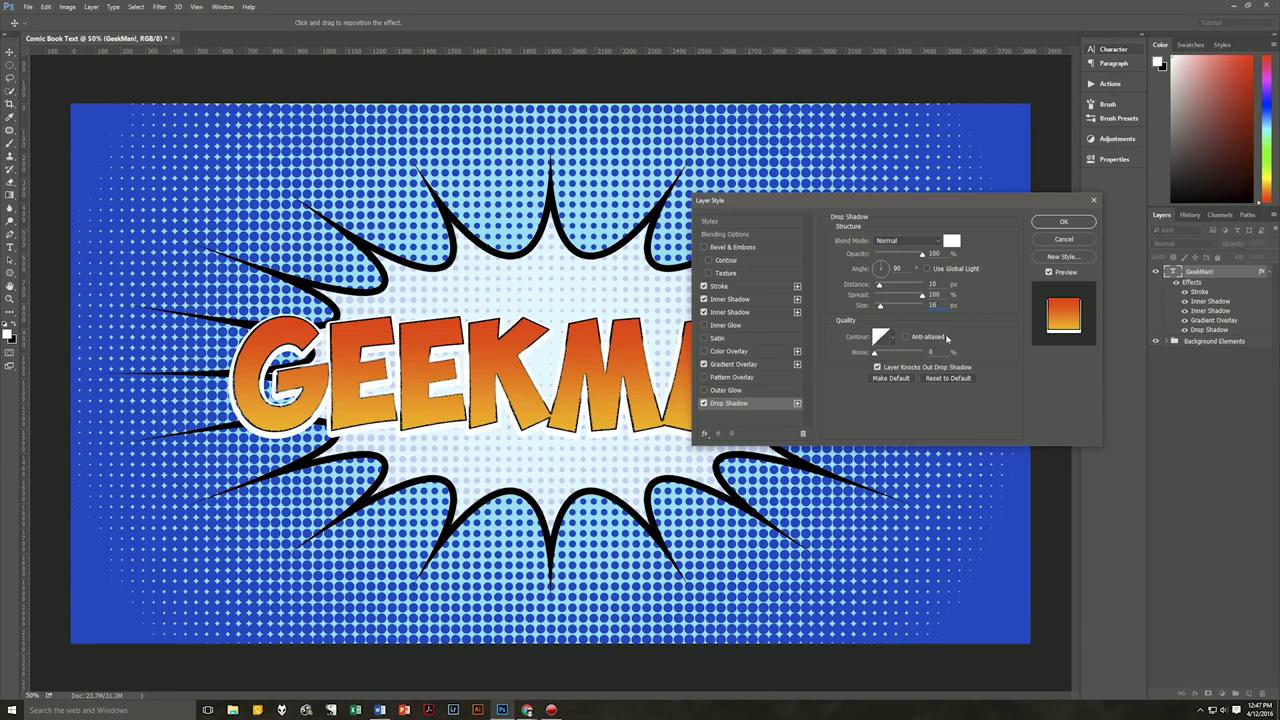
left_click(877, 367)
Add a second drop shadow below the white one, in black with 46 px distance and 59 px size, and apply the layer style.
left_click(798, 403)
left_click(766, 417)
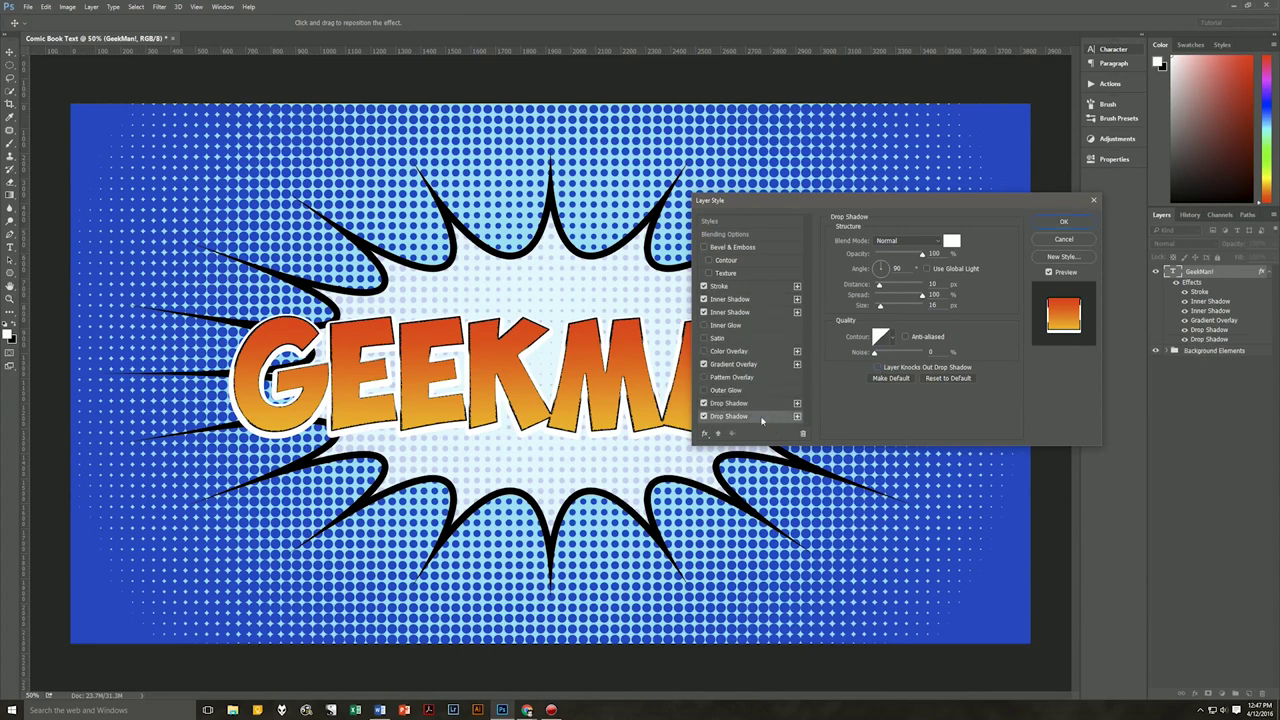
left_click(953, 242)
left_click_drag(840, 370, 772, 481)
left_click(1007, 321)
left_click(932, 284)
type("46")
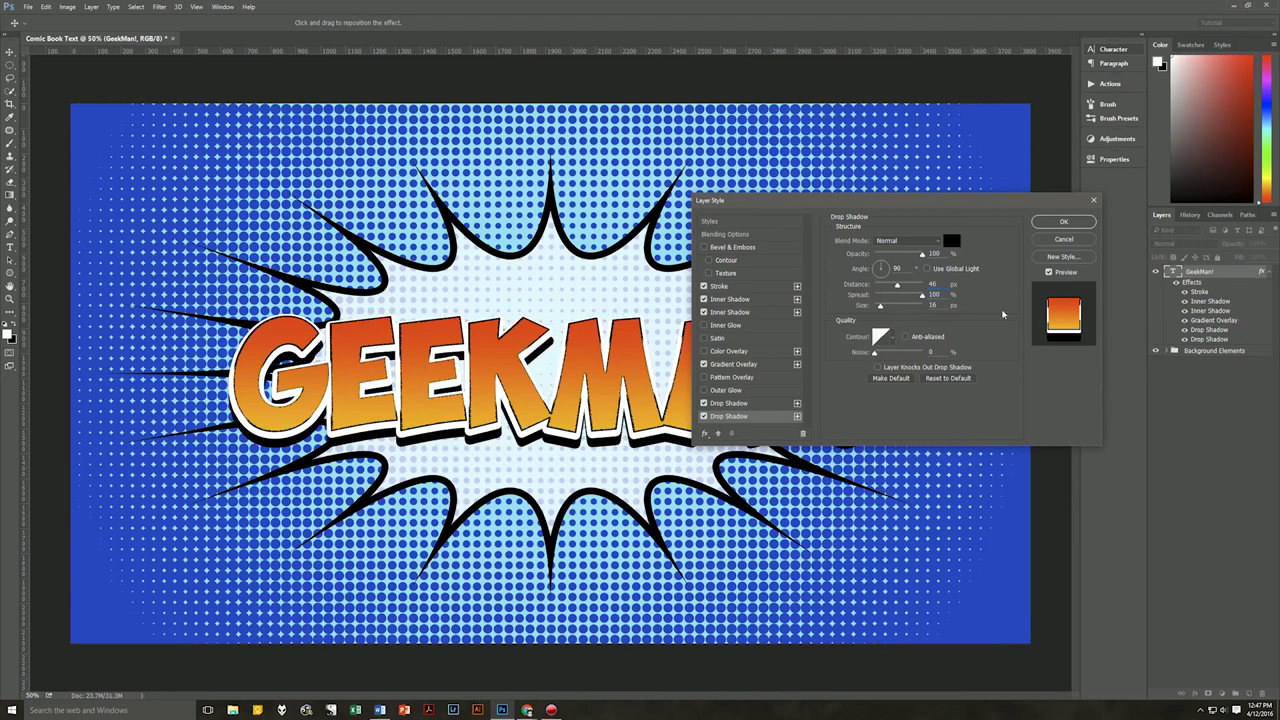
left_click(932, 305)
type("59")
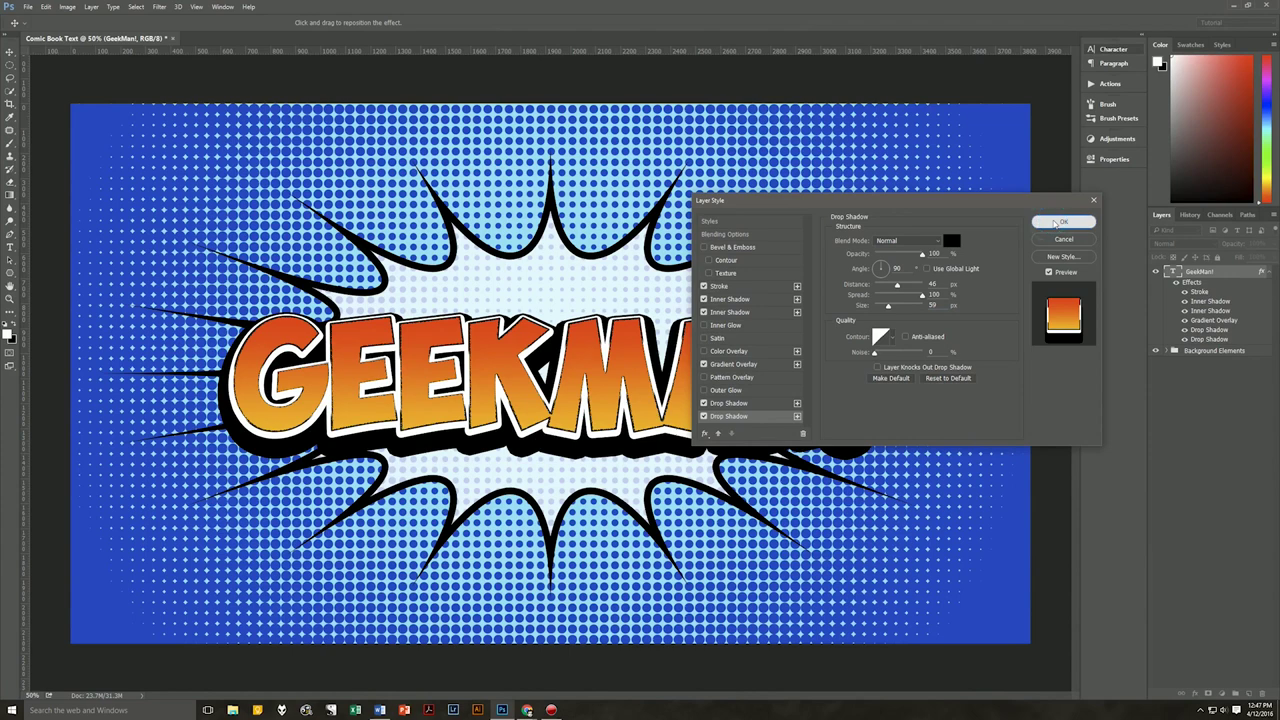
left_click(1059, 224)
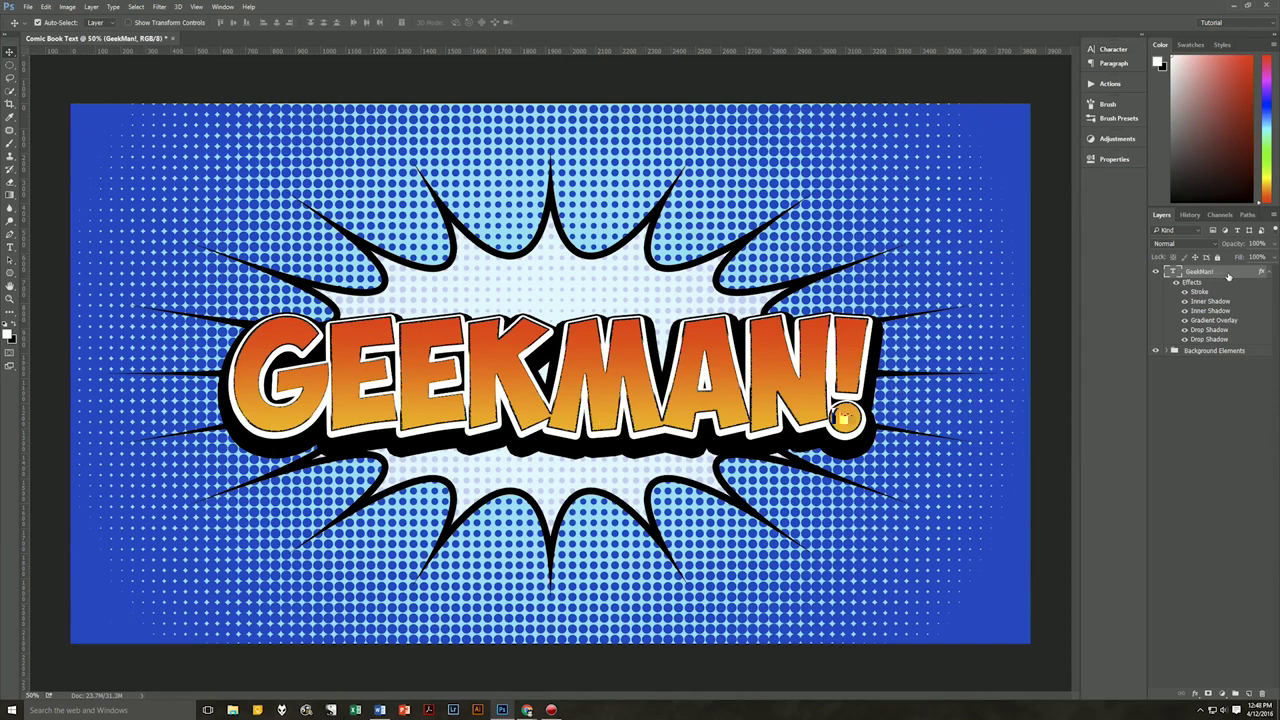
Collapse the text layer's effects list and warp the text with the Arc style at a 15% bend.
left_click(1268, 272)
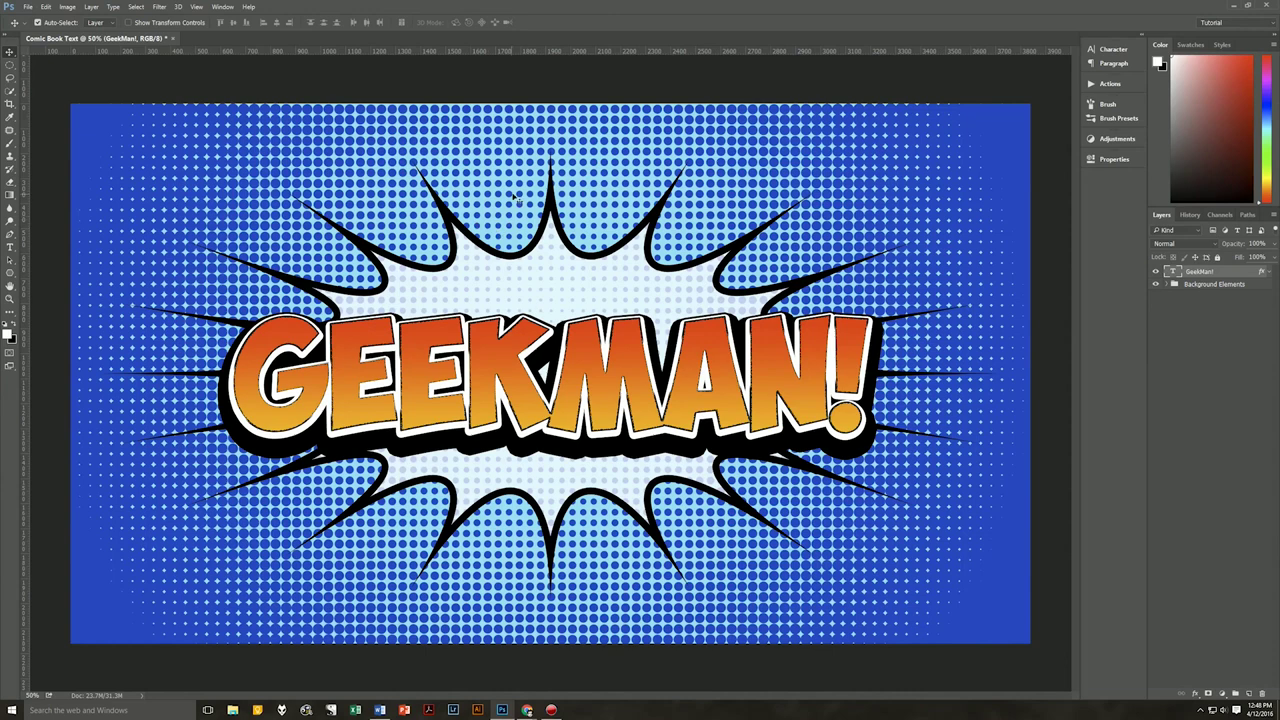
key("t")
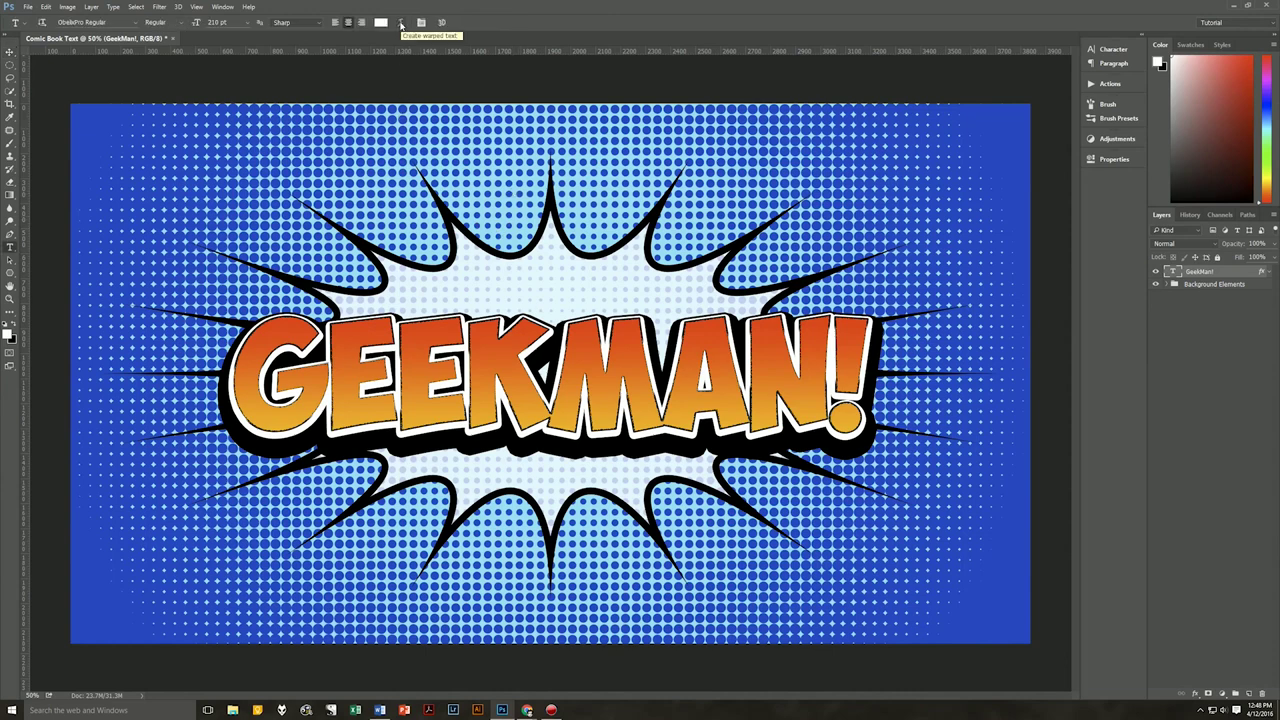
left_click(401, 23)
left_click(908, 99)
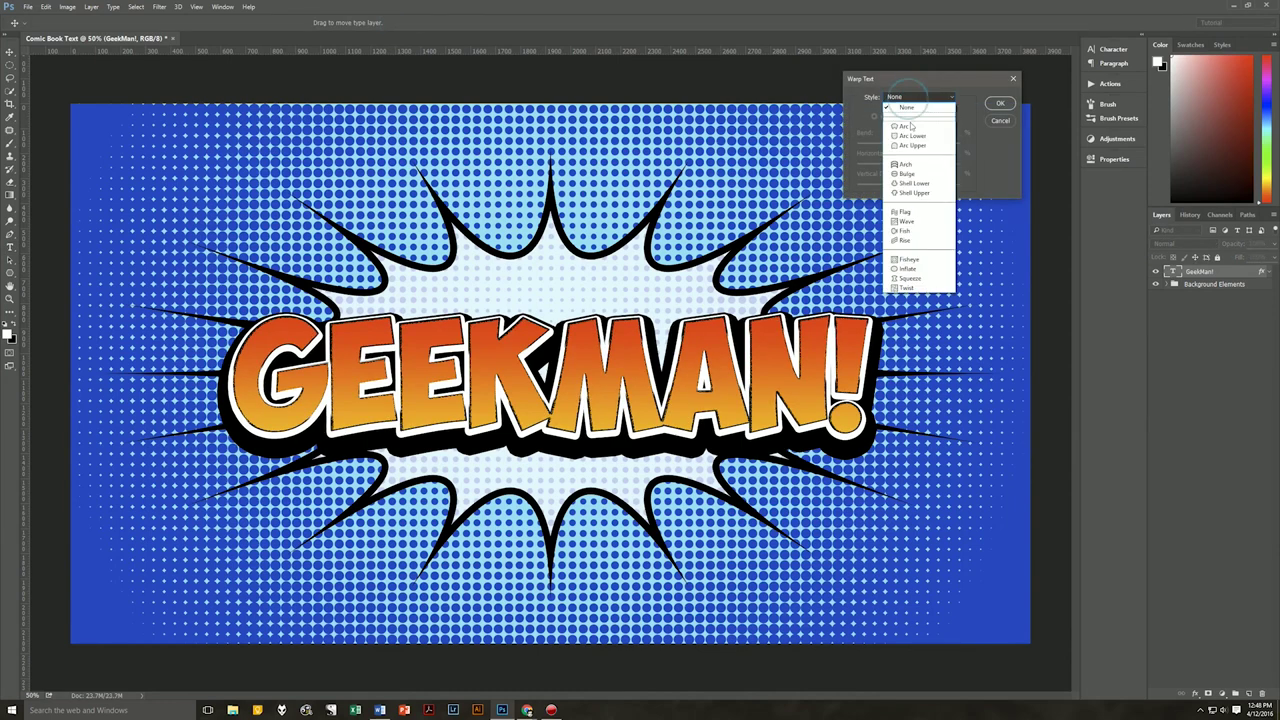
left_click(921, 127)
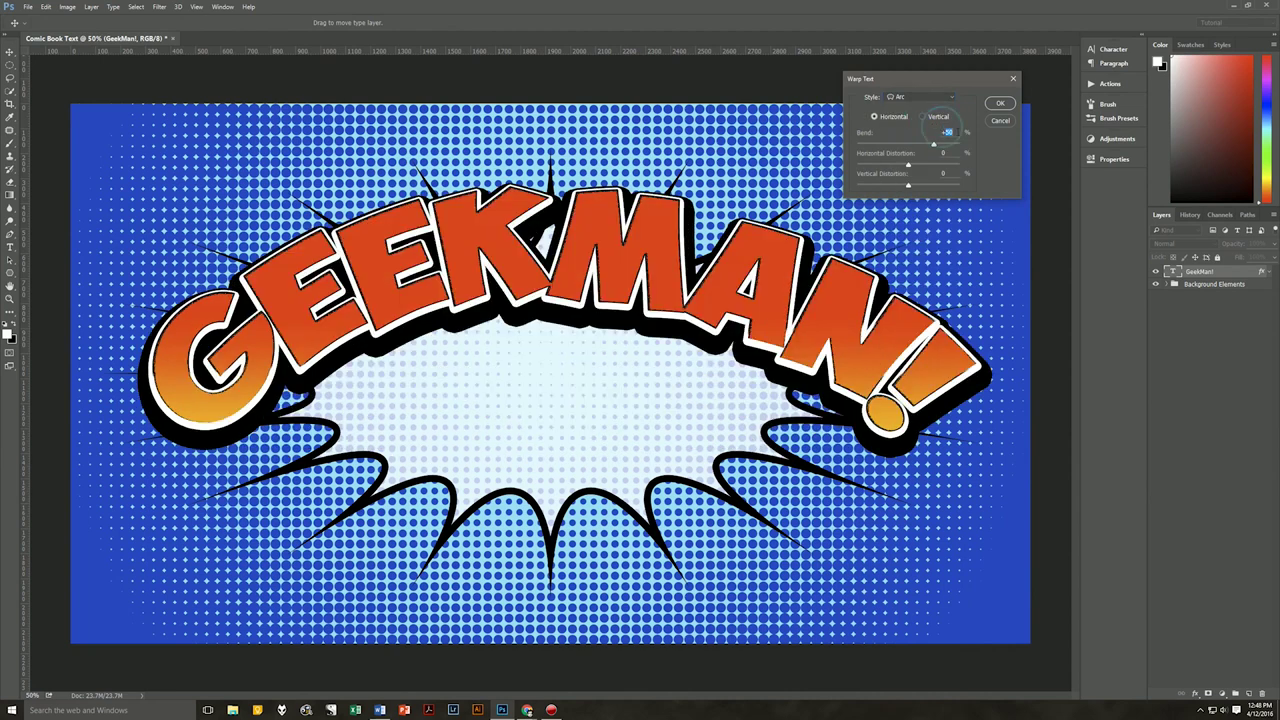
type("15")
left_click(1000, 104)
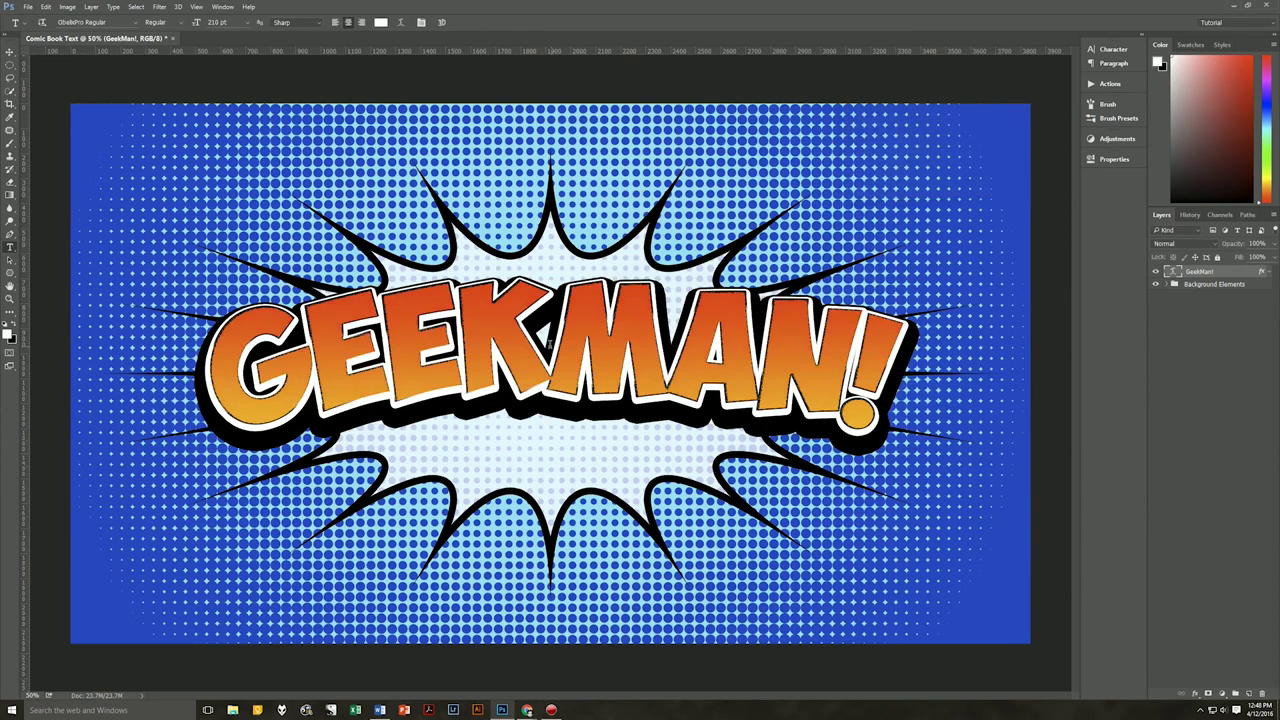
left_click_drag(549, 343, 210, 370)
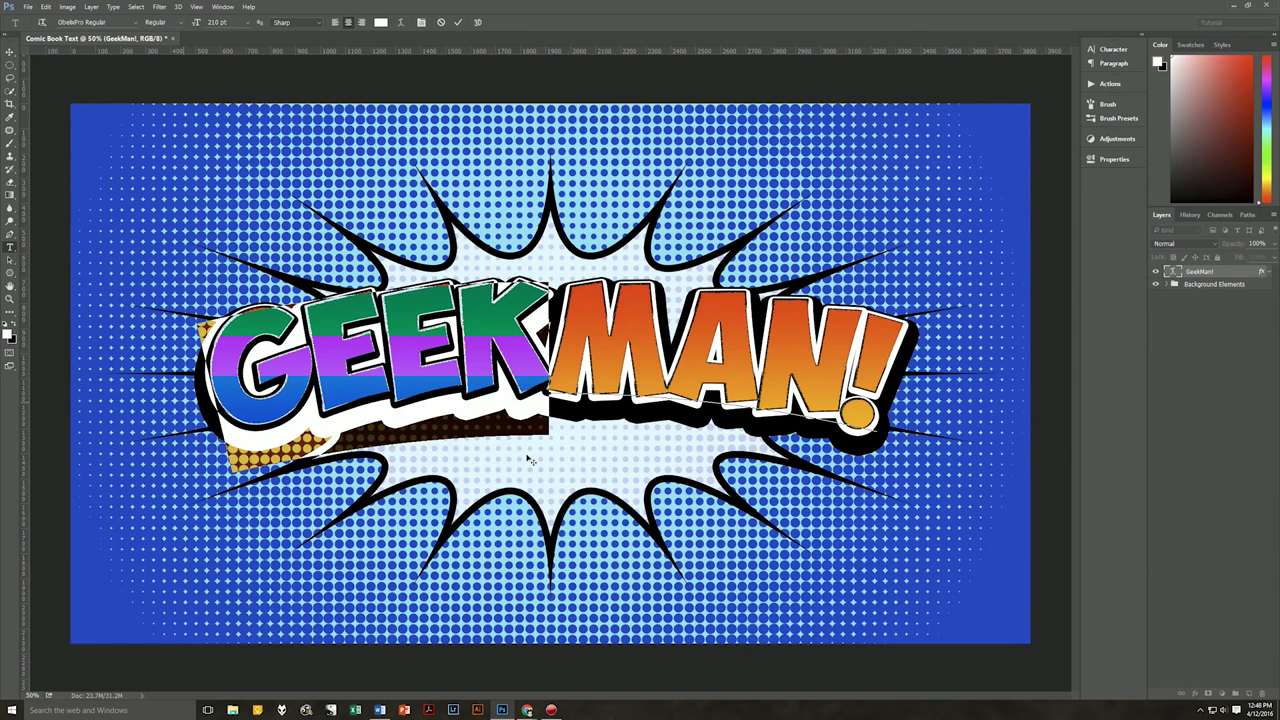
key("ctrl+Return")
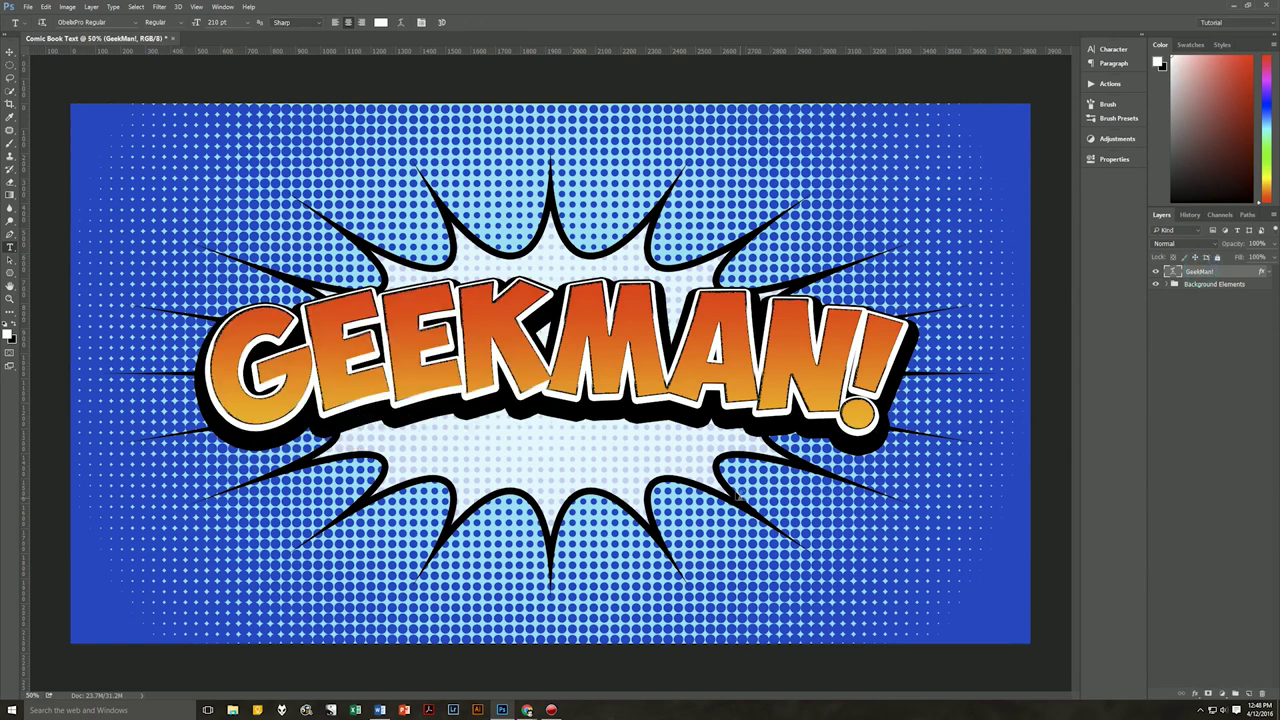